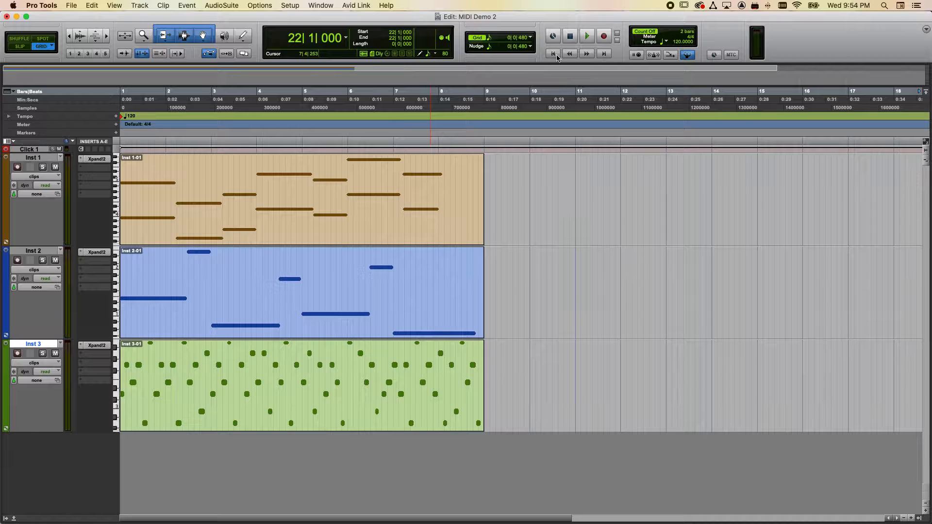
# Play the session from the beginning through the eight-bar instrument clips and stop playback.
pyautogui.click(553, 54)
pyautogui.click(588, 36)
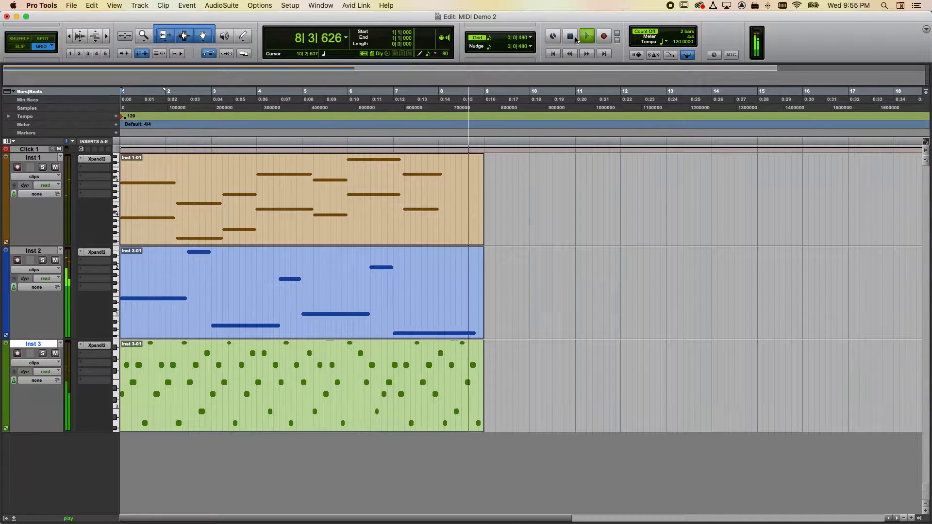
pyautogui.click(574, 39)
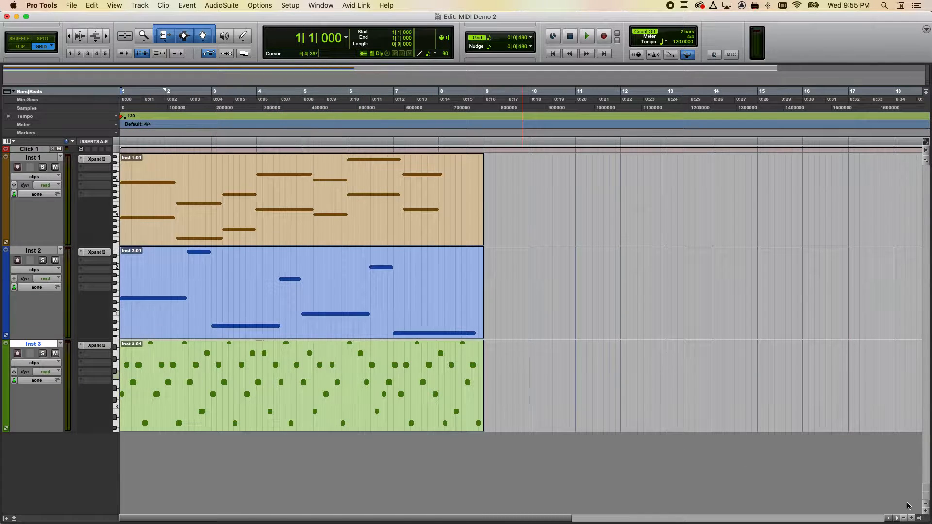
# Open the Inst 3 clip in a separate MIDI Editor window and deselect its notes.
pyautogui.click(911, 518)
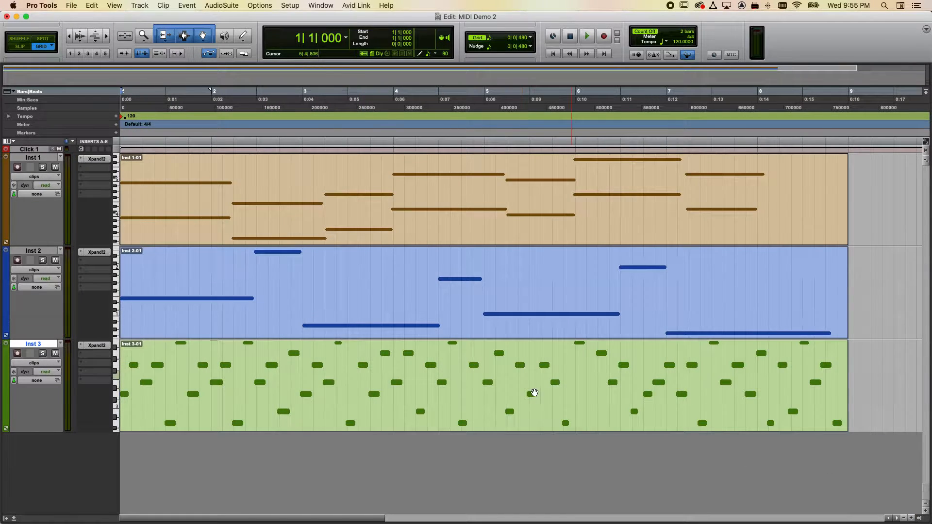
pyautogui.doubleClick(336, 417)
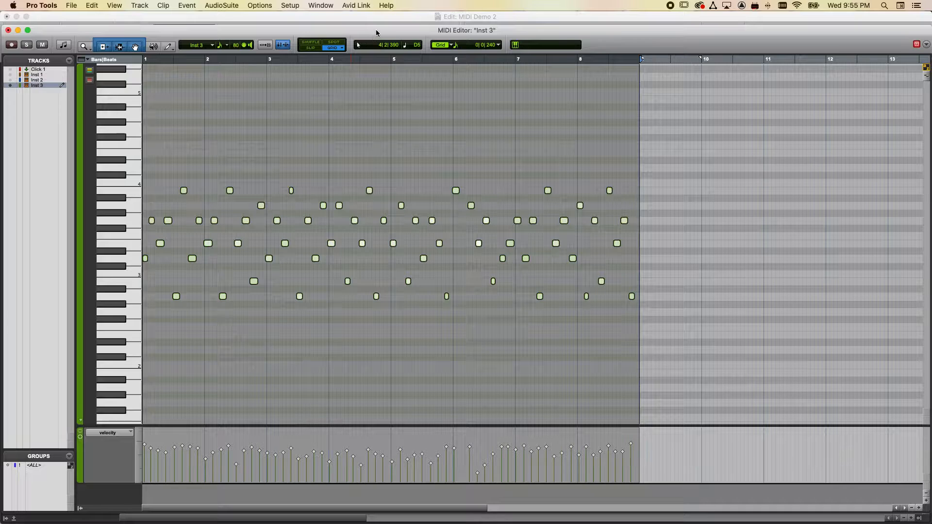
pyautogui.click(342, 160)
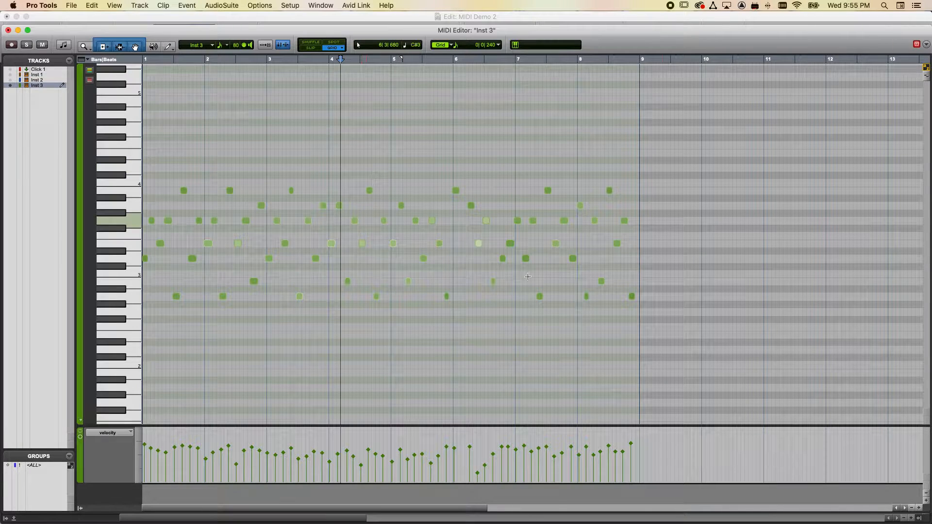
# Examine the Inst 3 notes at several horizontal magnifications and close the MIDI Editor window.
pyautogui.press('super+bracketright')
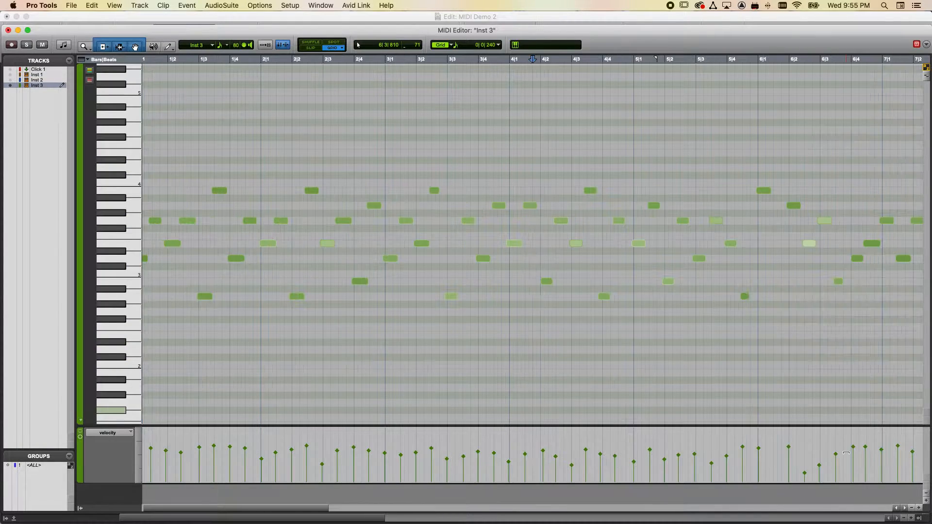
pyautogui.press('super+bracketright')
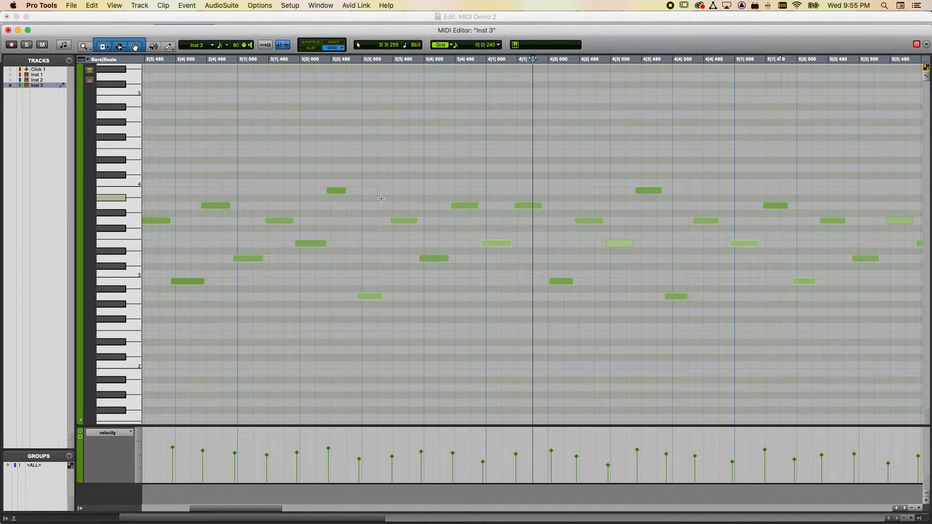
pyautogui.click(911, 509)
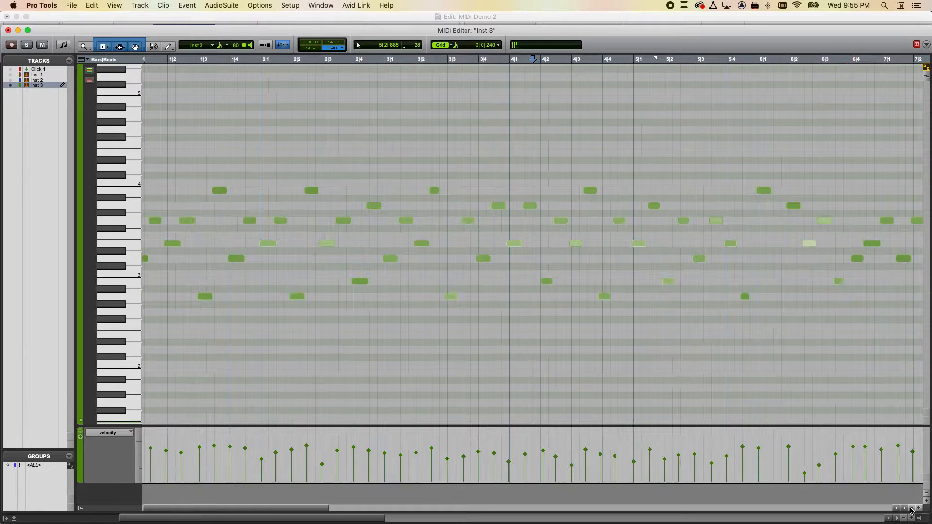
pyautogui.click(911, 508)
pyautogui.click(911, 508)
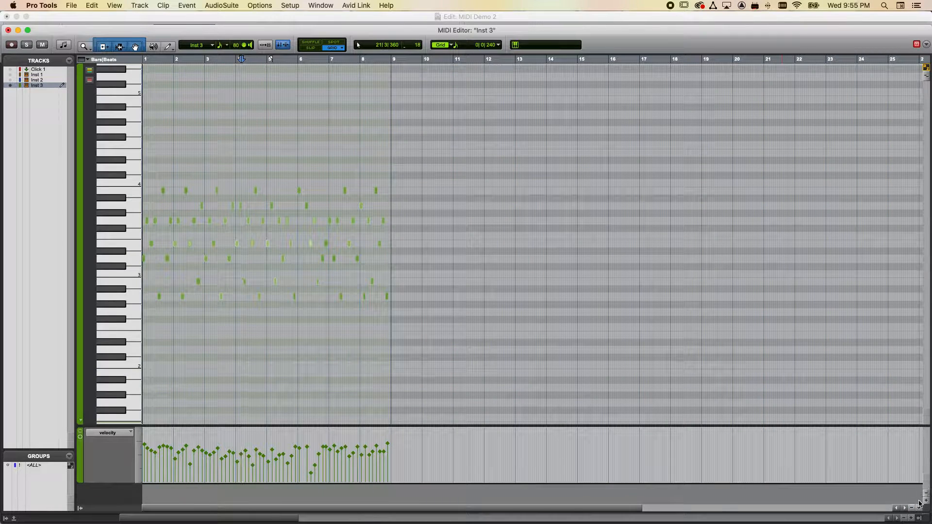
pyautogui.click(918, 507)
pyautogui.click(918, 508)
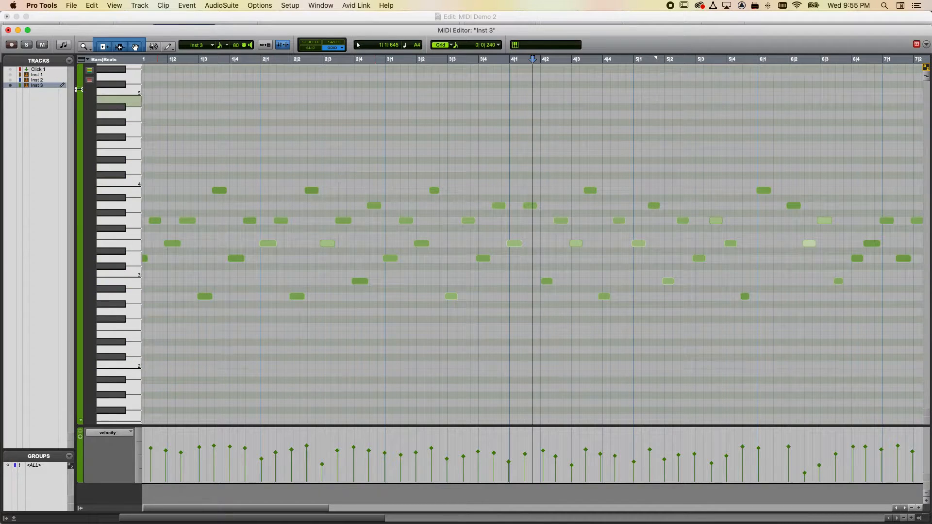
pyautogui.click(8, 30)
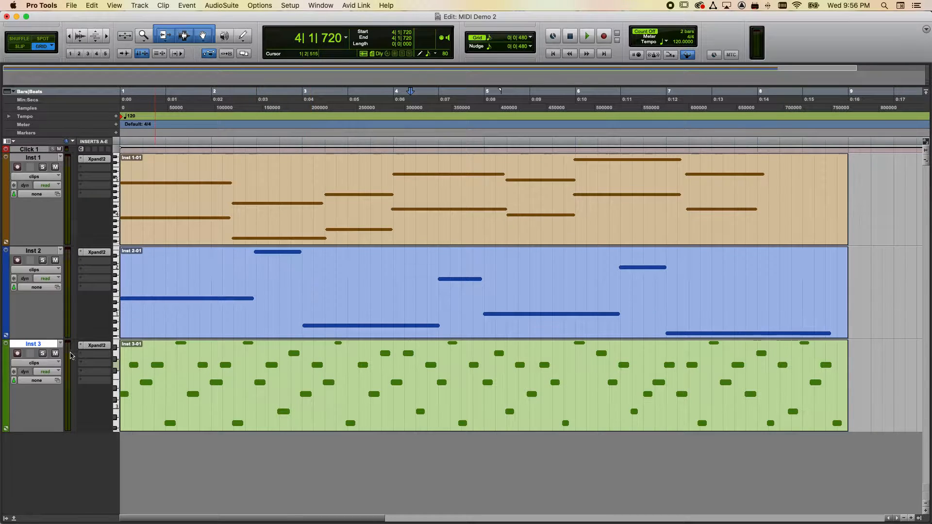
# Switch the Inst 3 track view to notes and move the E3 note at 3|1|885 to start at 3|2|000.
pyautogui.click(50, 364)
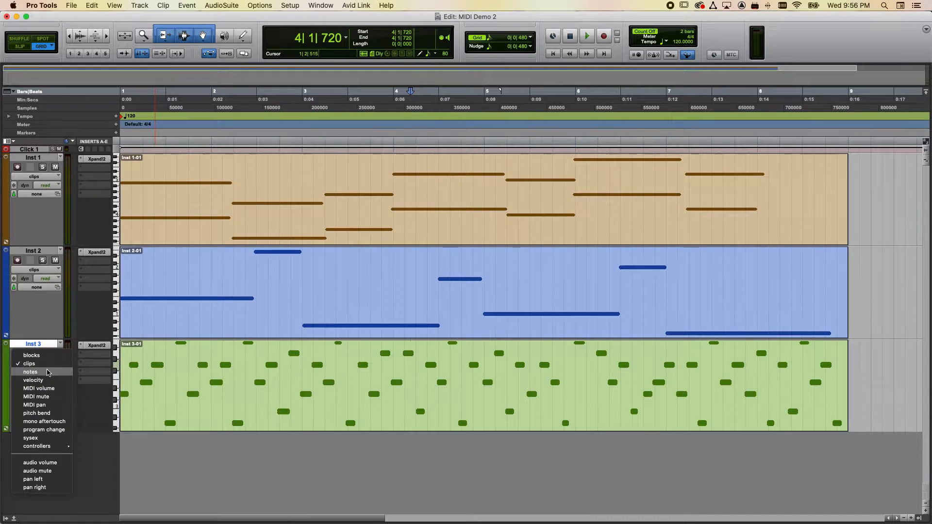
pyautogui.click(47, 371)
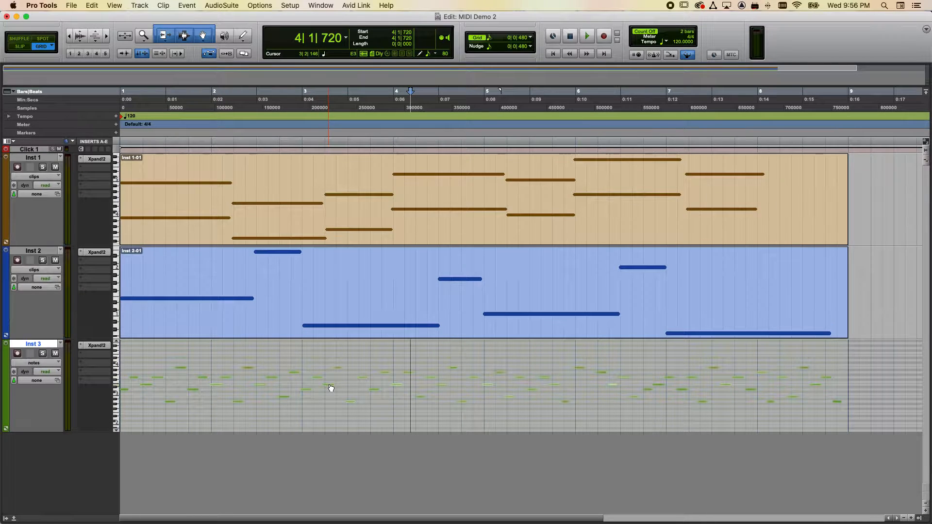
pyautogui.click(330, 387)
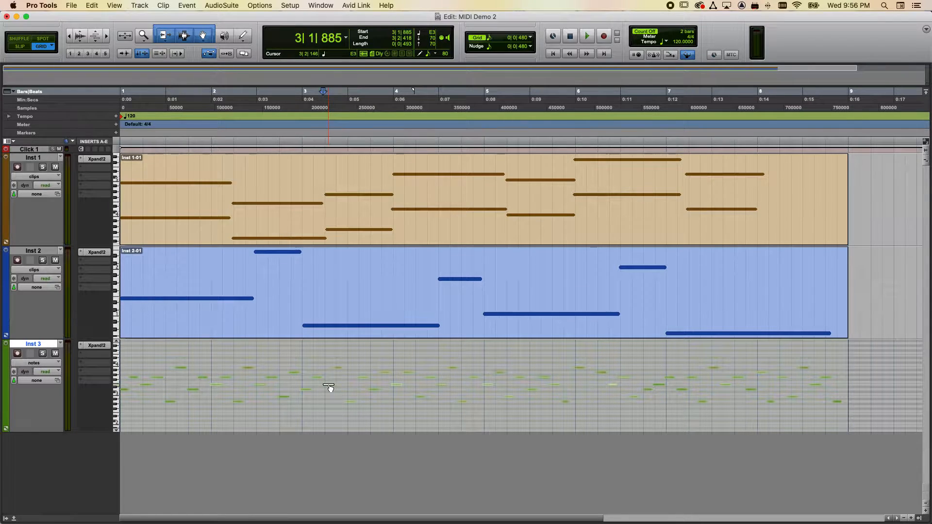
pyautogui.moveTo(329, 388)
pyautogui.mouseDown()
pyautogui.moveTo(331, 367)
pyautogui.moveTo(331, 387)
pyautogui.mouseUp()
pyautogui.moveTo(339, 386)
pyautogui.mouseDown()
pyautogui.moveTo(354, 386)
pyautogui.moveTo(335, 385)
pyautogui.mouseUp()
pyautogui.moveTo(332, 388); pyautogui.dragTo(332, 388)
# Shift the selected bar 3 note up and down by semitones, leave it at F3, and deselect it.
pyautogui.press('Up')
pyautogui.press('Up')
pyautogui.press('Up')
pyautogui.press('Up')
pyautogui.press('Up')
pyautogui.press('Up')
pyautogui.press('Up')
pyautogui.press('Up')
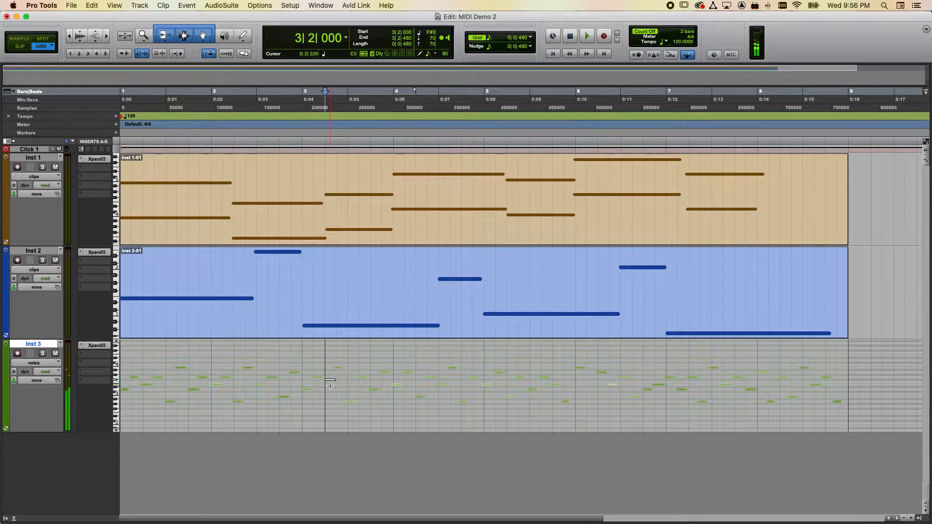
pyautogui.press('Down')
pyautogui.press('Down')
pyautogui.press('Down')
pyautogui.press('Down')
pyautogui.press('Down')
pyautogui.press('Down')
pyautogui.press('Down')
pyautogui.press('Down')
pyautogui.press('Down')
pyautogui.press('Down')
pyautogui.press('Down')
pyautogui.press('Down')
pyautogui.press('Down')
pyautogui.press('Down')
pyautogui.press('Up')
pyautogui.press('Up')
pyautogui.press('Up')
pyautogui.press('Up')
pyautogui.press('Up')
pyautogui.press('Up')
pyautogui.press('Up')
pyautogui.click(315, 404)
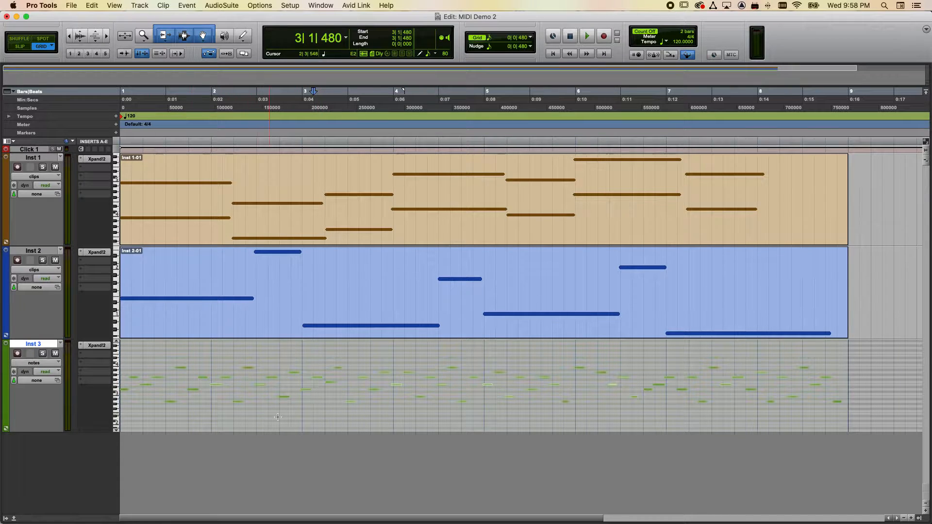
# Show the docked MIDI Editor for Inst 3 beneath the tracks and adjust its pane size.
pyautogui.click(14, 519)
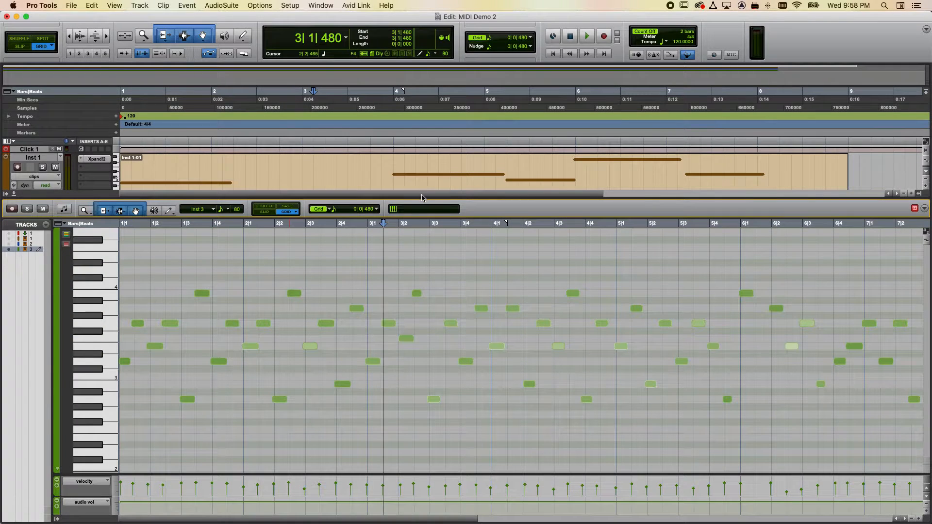
pyautogui.moveTo(421, 199); pyautogui.dragTo(429, 162)
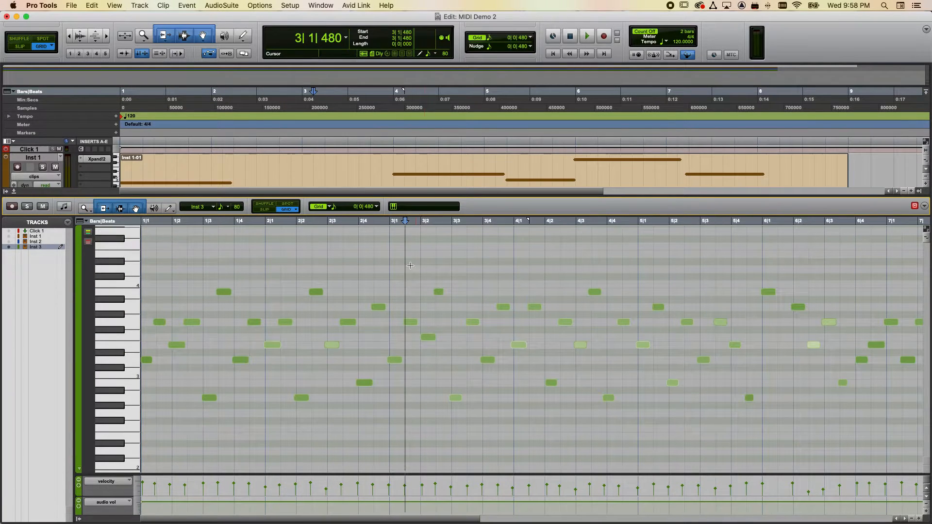
# Select the A3 note at 2|4|391 and shift its pitch up two steps and back down.
pyautogui.click(378, 306)
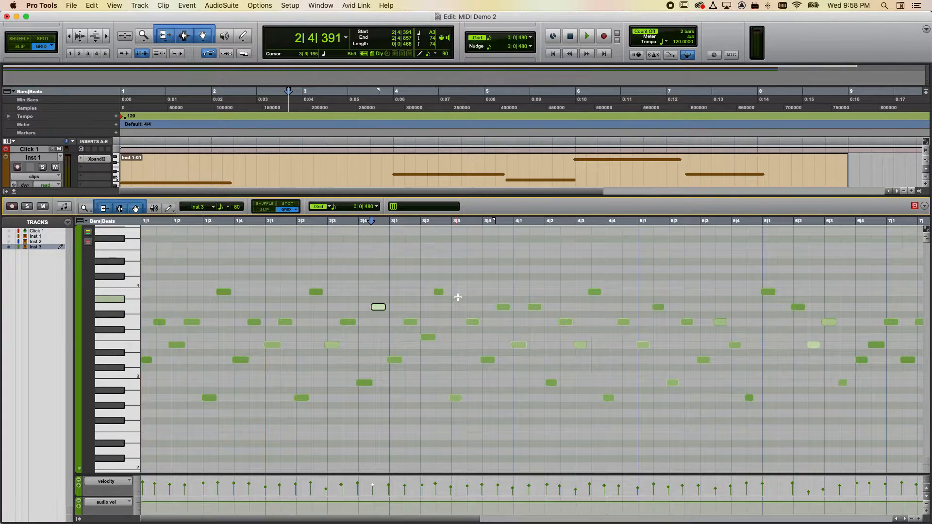
pyautogui.hotkey('ctrl', 'Up')
pyautogui.hotkey('ctrl', 'Up')
pyautogui.hotkey('ctrl', 'Down')
pyautogui.hotkey('ctrl', 'Down')
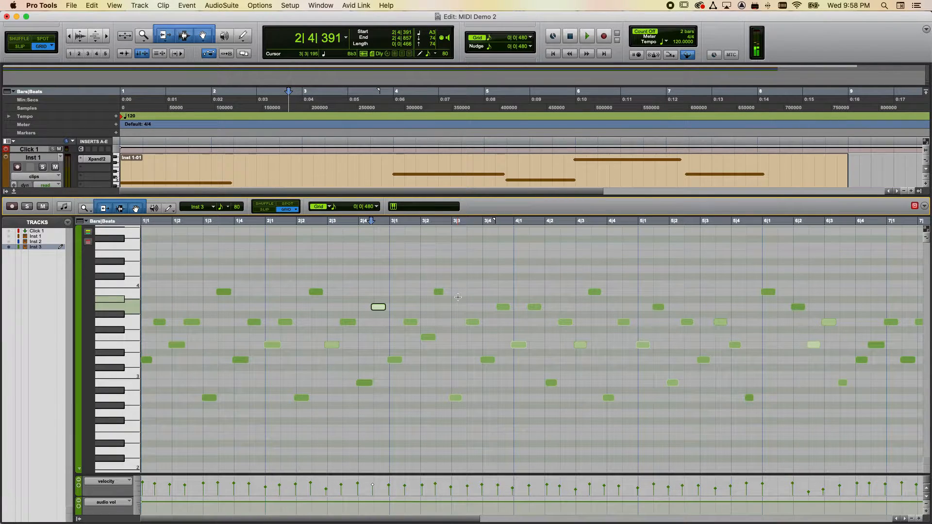
# Step the selection forward through the following notes and back to the A3 note at 2|4|391.
pyautogui.hotkey('ctrl', 'Right')
pyautogui.hotkey('ctrl', 'Right')
pyautogui.hotkey('ctrl', 'Right')
pyautogui.hotkey('ctrl', 'Left')
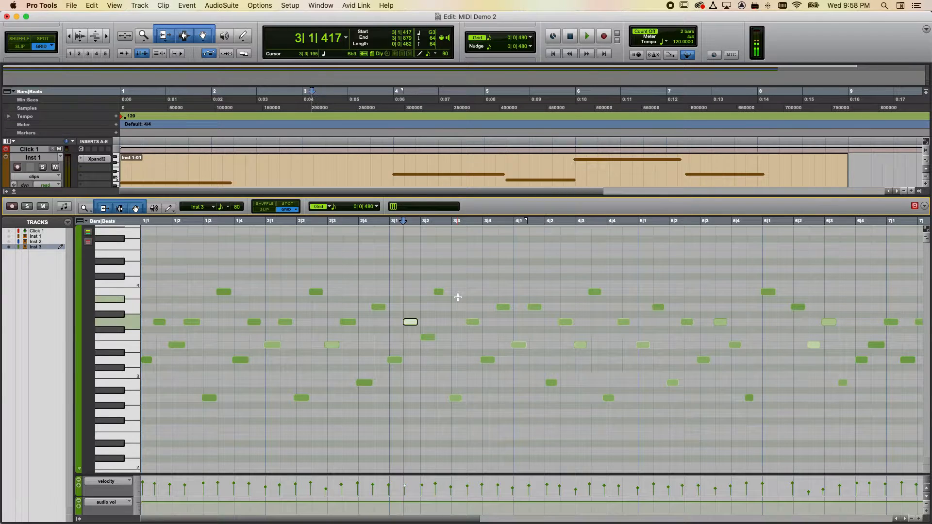
pyautogui.hotkey('ctrl', 'Left')
pyautogui.hotkey('ctrl', 'Left')
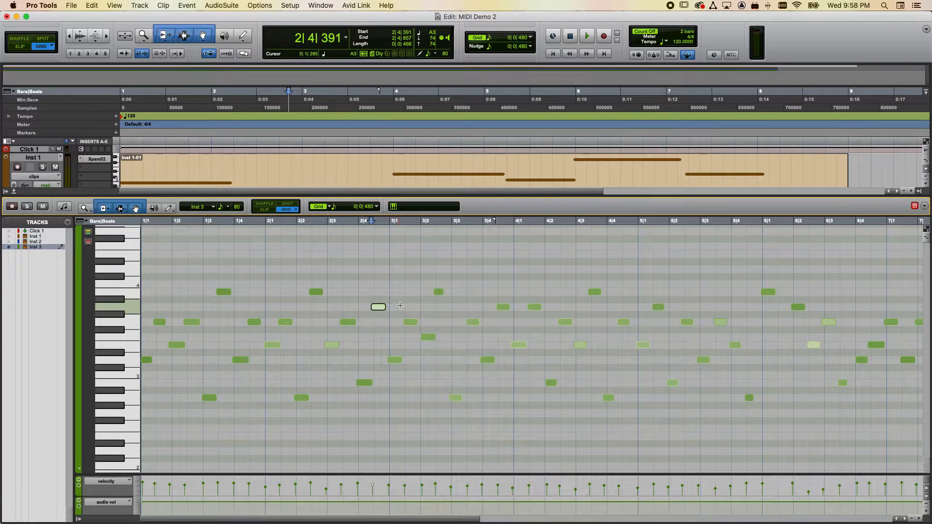
# Move the selected A3 note earlier to 2|3|391 and back to 2|4|391.
pyautogui.press('space')
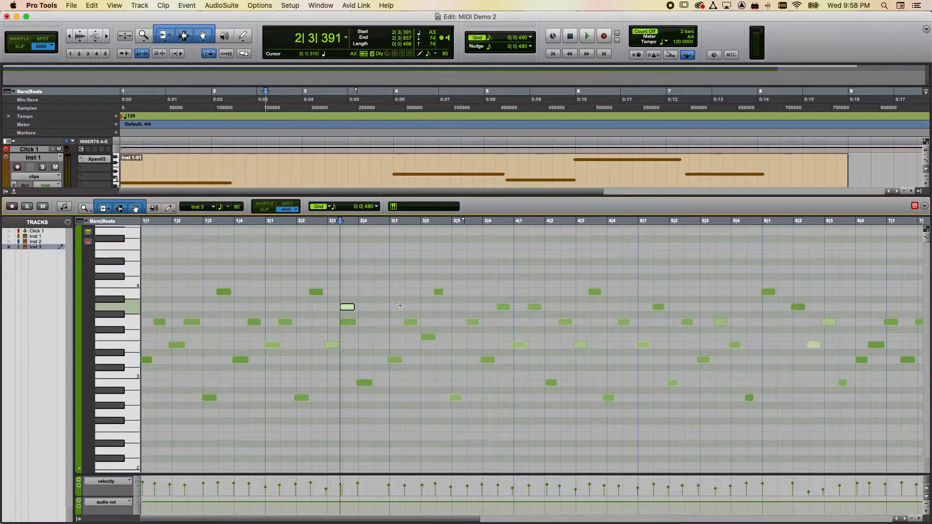
pyautogui.press('space')
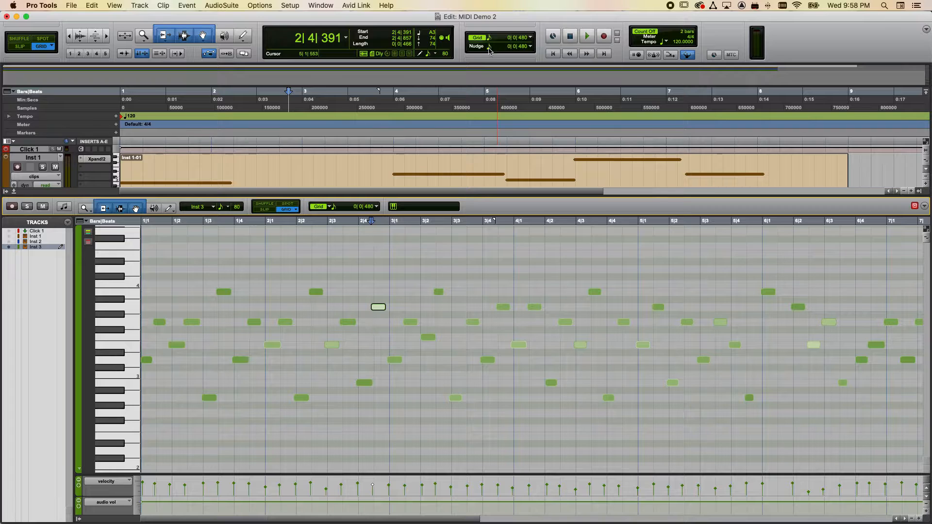
# Set the nudge value to a 1/16 note and nudge the A3 note later and earlier.
pyautogui.click(531, 47)
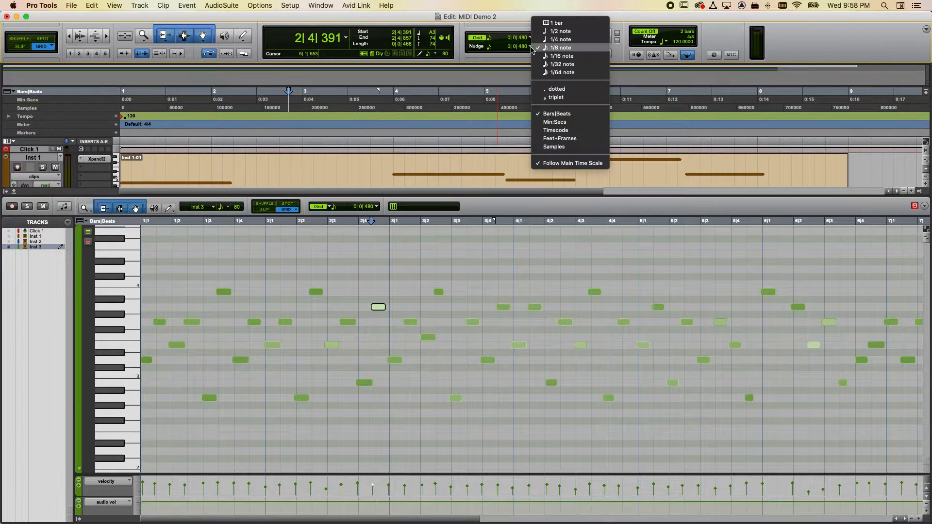
pyautogui.click(561, 56)
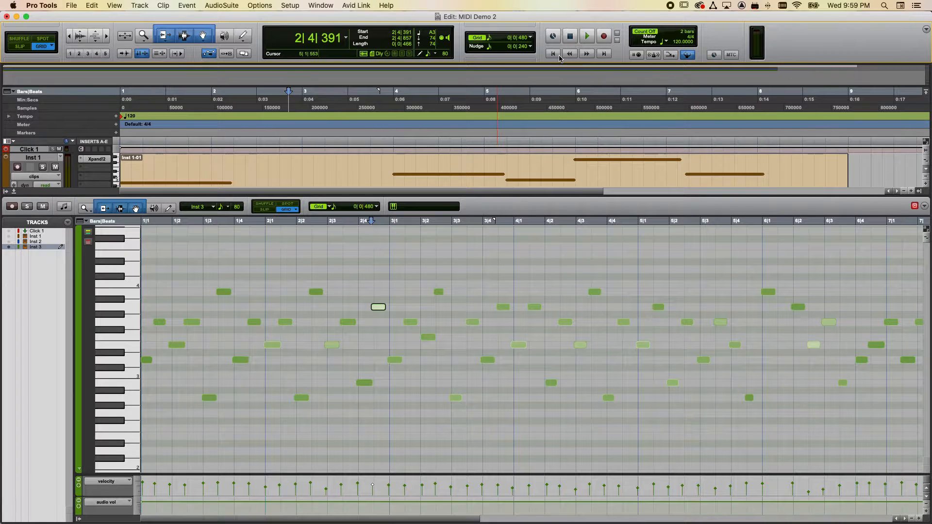
pyautogui.press('+')
pyautogui.press('-')
pyautogui.press('-')
# Set the nudge value to a 1/4 note and nudge the A3 note back and forth, ending at 2|4|391.
pyautogui.click(527, 47)
pyautogui.click(532, 47)
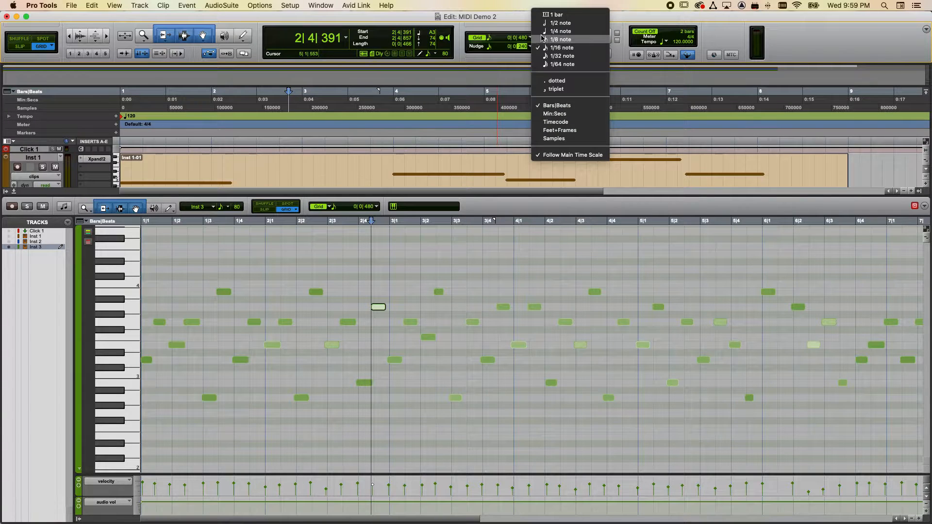
pyautogui.click(542, 35)
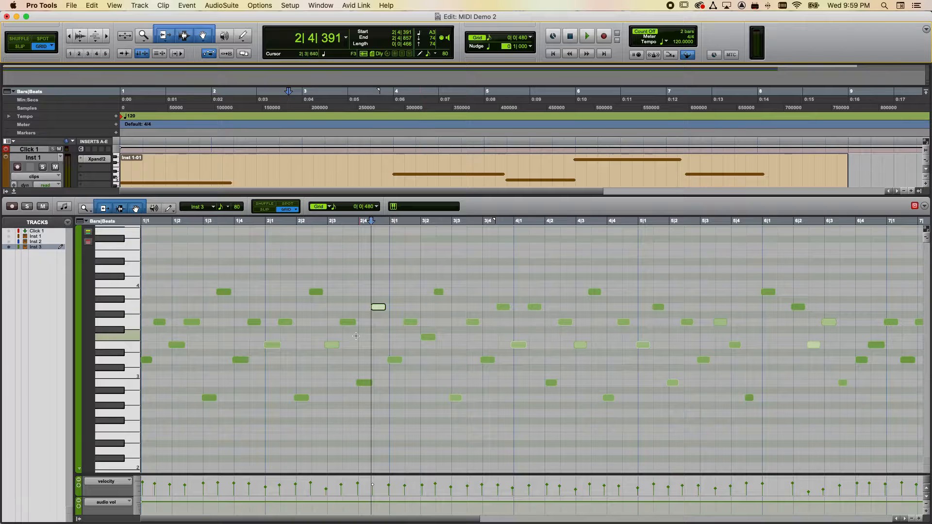
pyautogui.press('Return')
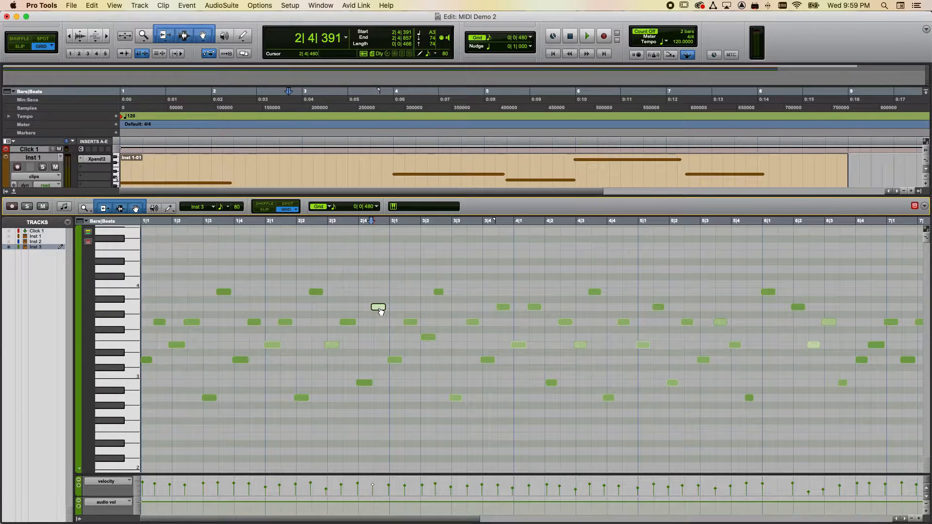
pyautogui.press('KP_Subtract')
pyautogui.press('KP_Add')
pyautogui.press('KP_Add')
pyautogui.press('KP_Subtract')
pyautogui.press('KP_Subtract')
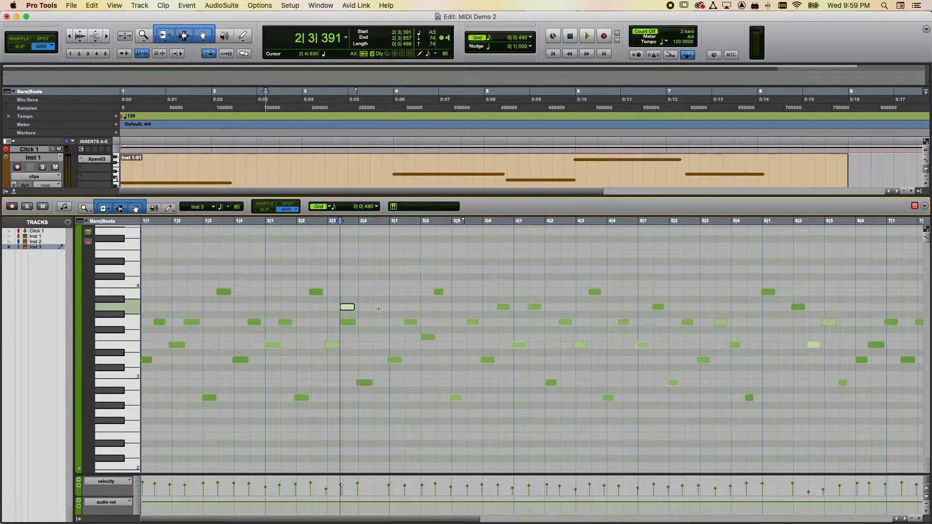
pyautogui.press('KP_Add')
pyautogui.press('KP_Subtract')
pyautogui.press('KP_Add')
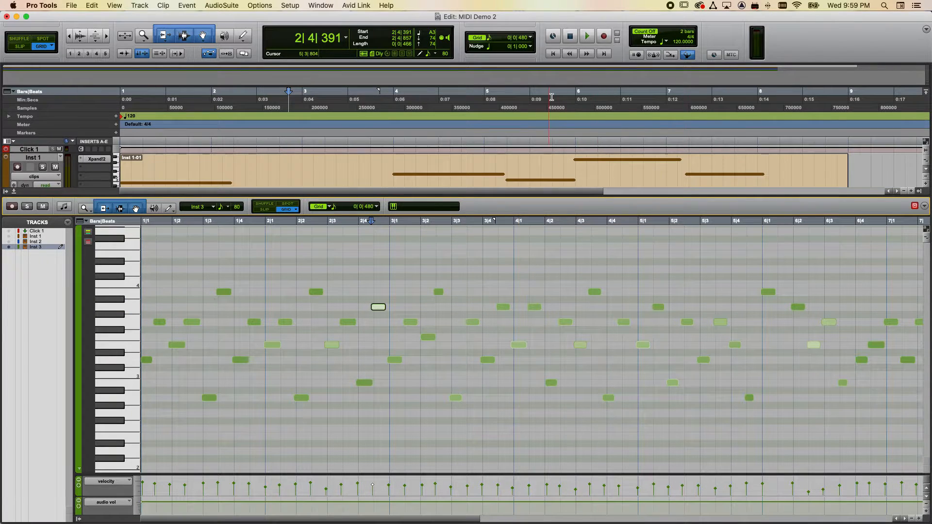
# Set the nudge value to a 1/2 note and nudge the A3 note earlier and later, ending at 2|4|391.
pyautogui.click(531, 48)
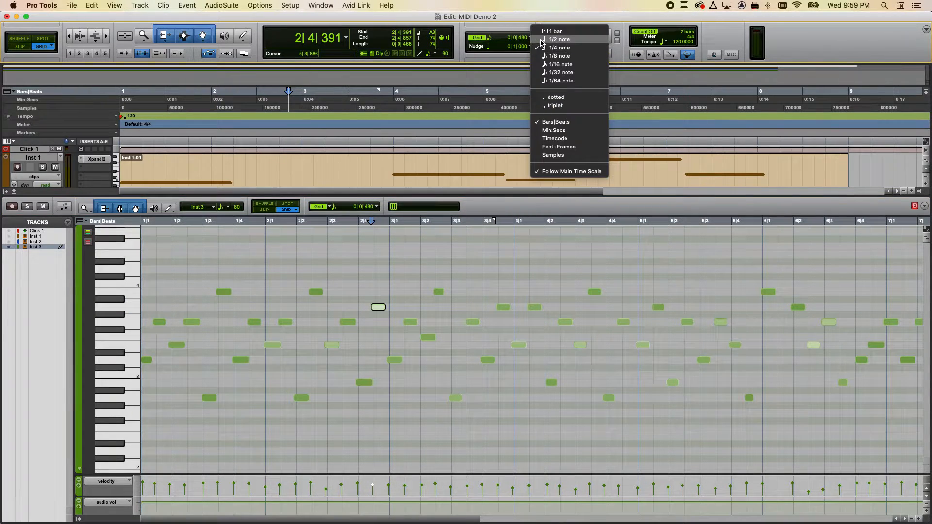
pyautogui.click(548, 38)
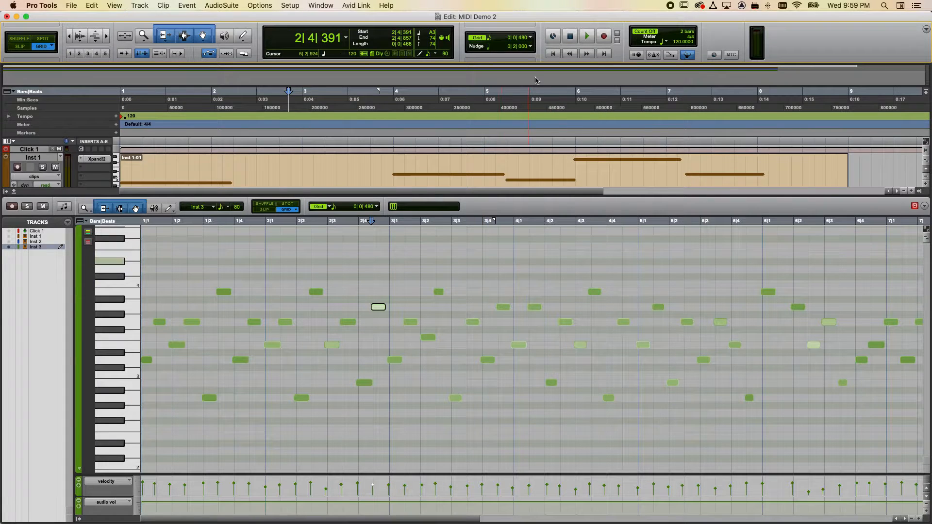
pyautogui.press('-')
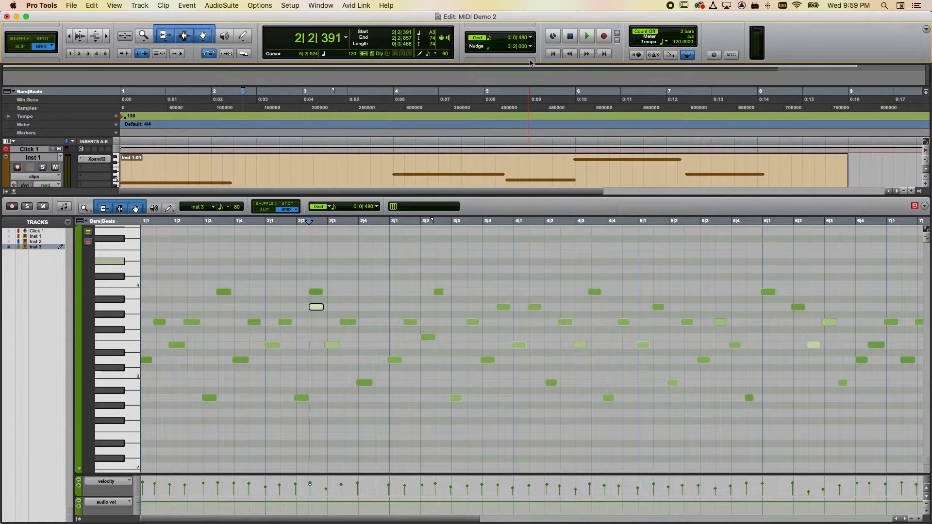
pyautogui.press('+')
pyautogui.press('+')
pyautogui.press('-')
pyautogui.press('-')
pyautogui.press('+')
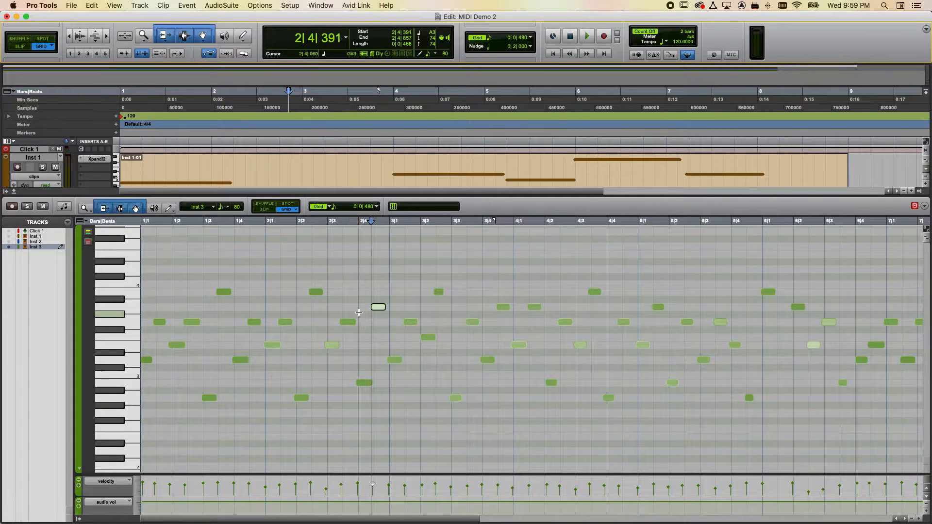
# Set the nudge value to a 1/16 note and nudge the A3 note earlier and later, ending at 2|4|391.
pyautogui.click(531, 47)
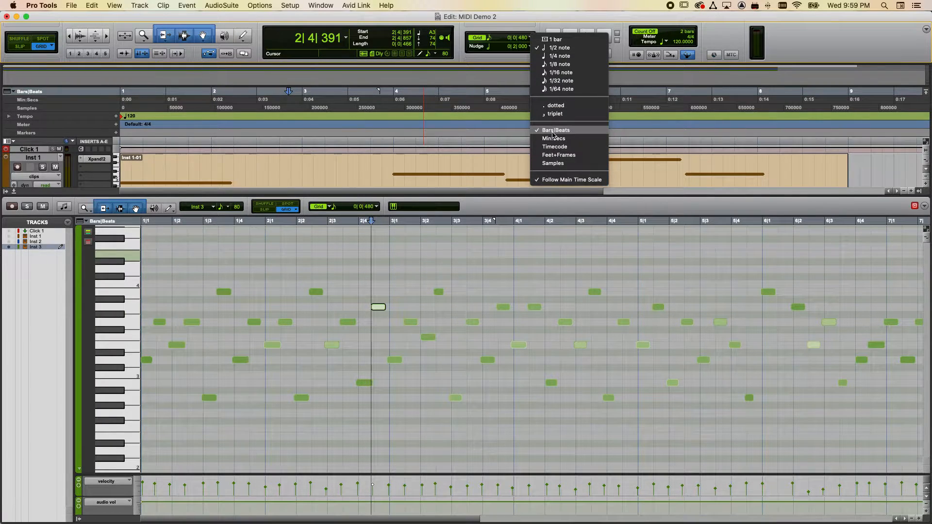
pyautogui.click(558, 73)
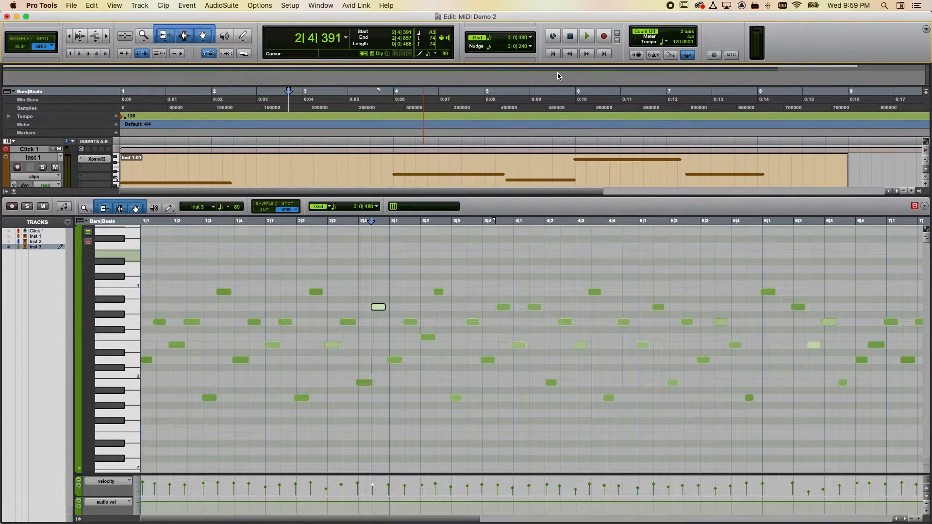
pyautogui.press('KP_Subtract')
pyautogui.press('KP_Add')
pyautogui.press('KP_Subtract')
pyautogui.press('KP_Add')
pyautogui.press('KP_Add')
pyautogui.press('KP_Subtract')
# Set the nudge value to a 1/8 note and nudge the A3 note back and forth, ending at 2|4|391.
pyautogui.click(531, 47)
pyautogui.click(540, 37)
pyautogui.press('KP_Subtract')
pyautogui.press('KP_Add')
pyautogui.press('KP_Add')
pyautogui.press('KP_Subtract')
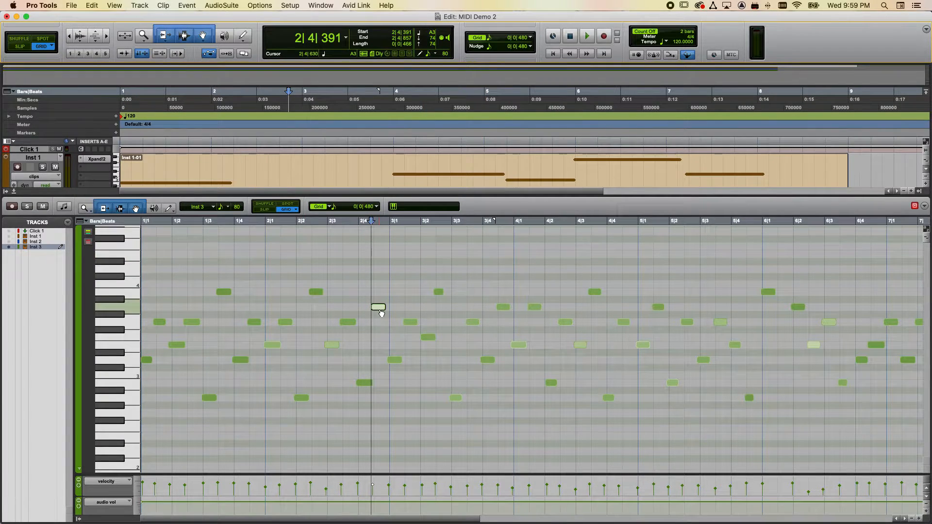
# Move the A3 note to 2|4|480 on the grid, and shift the group of notes around beats 2|3 to 3|3 to start at 2|3|000.
pyautogui.moveTo(381, 313)
pyautogui.mouseDown()
pyautogui.moveTo(365, 312)
pyautogui.moveTo(402, 313)
pyautogui.moveTo(383, 313)
pyautogui.mouseUp()
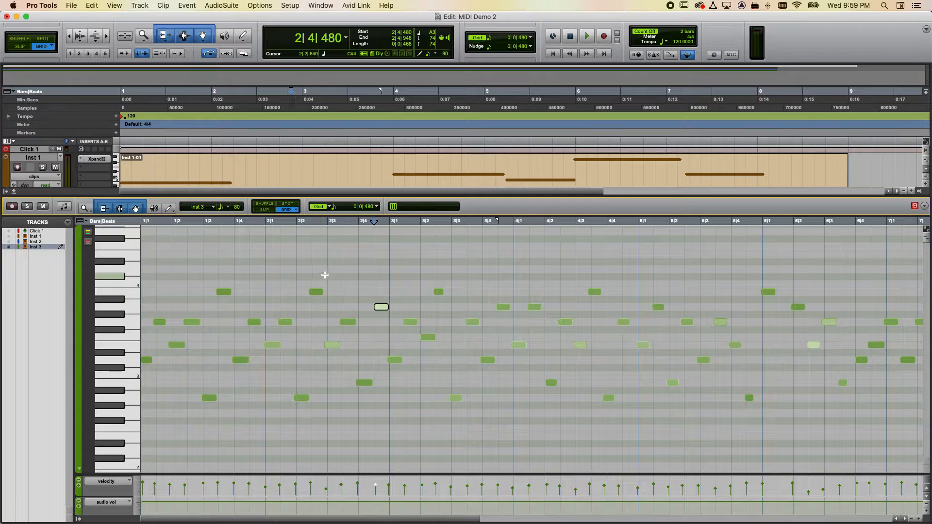
pyautogui.moveTo(331, 273); pyautogui.dragTo(467, 413)
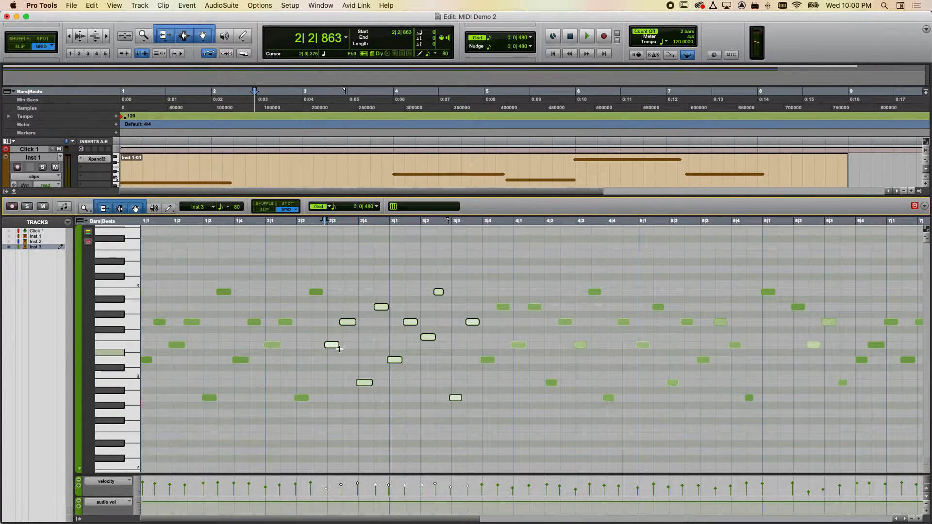
pyautogui.moveTo(336, 348); pyautogui.dragTo(339, 349)
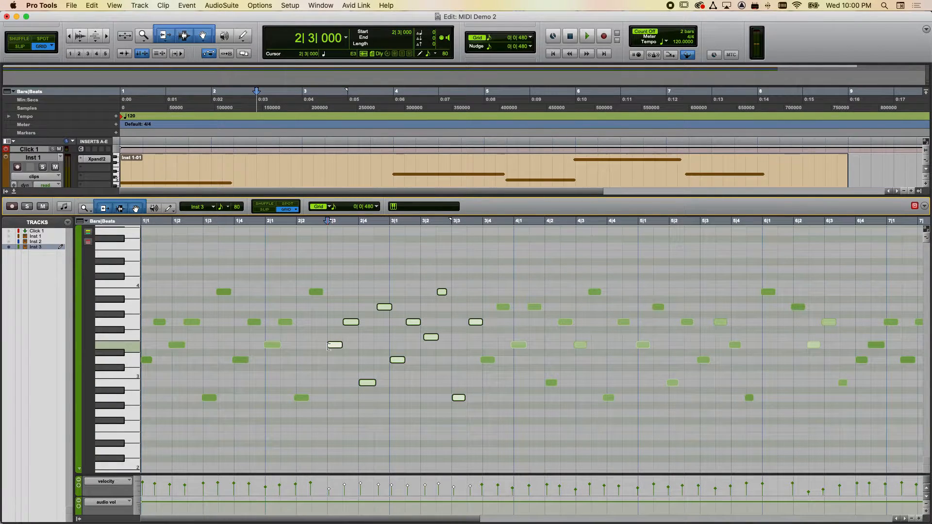
# Nudge the selected group of notes later to 2|4|000, earlier to 2|2|000 and back to 2|3|000.
pyautogui.press('KP_Add')
pyautogui.press('KP_Add')
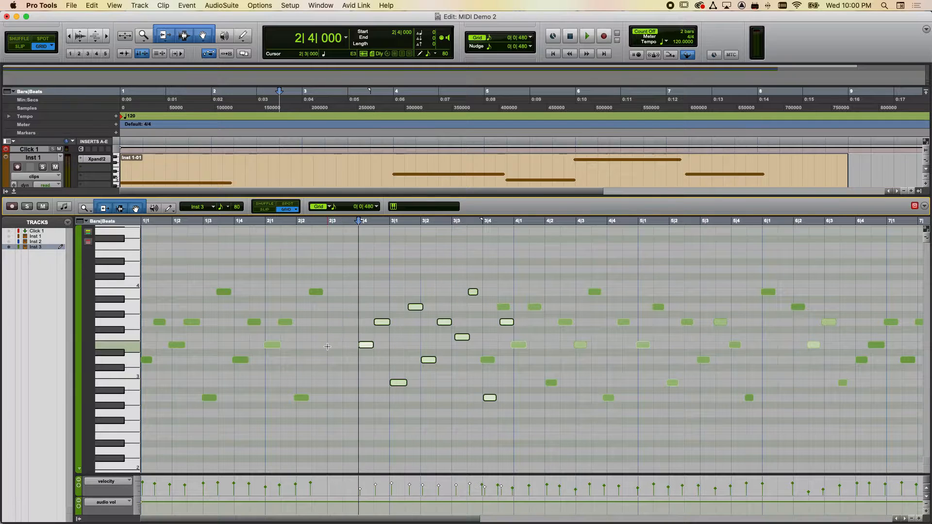
pyautogui.press('KP_Subtract')
pyautogui.press('KP_Subtract')
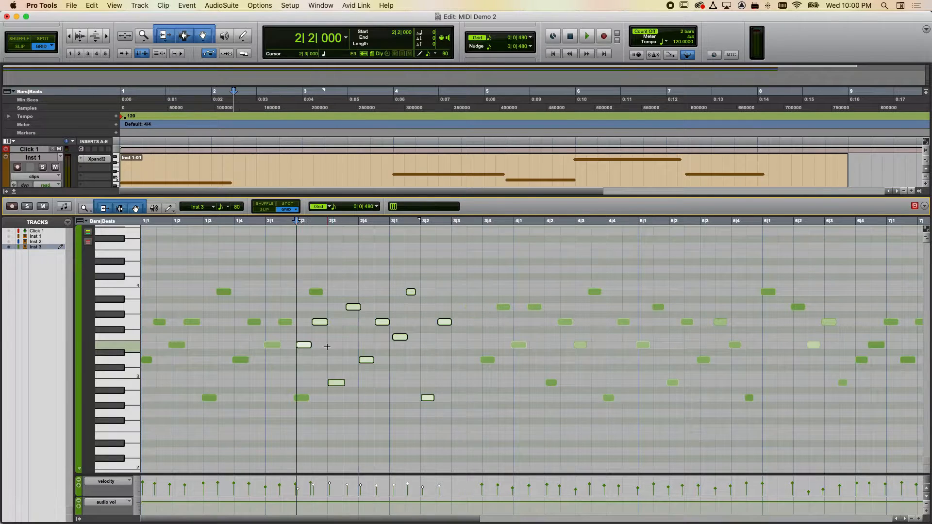
pyautogui.press('KP_Add')
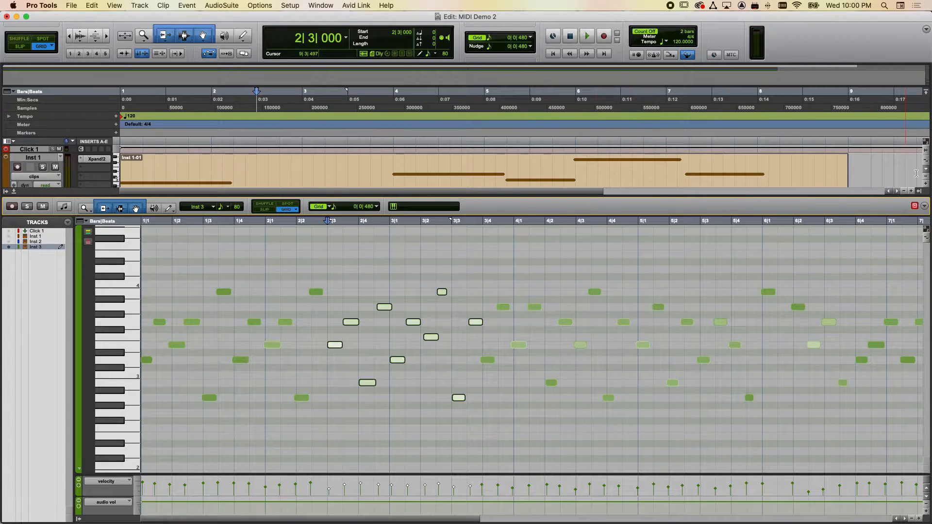
# Show the MIDI Editor's expanded Grid/Nudge display and nudge the selected notes earlier and later by a 1/16 note.
pyautogui.click(925, 207)
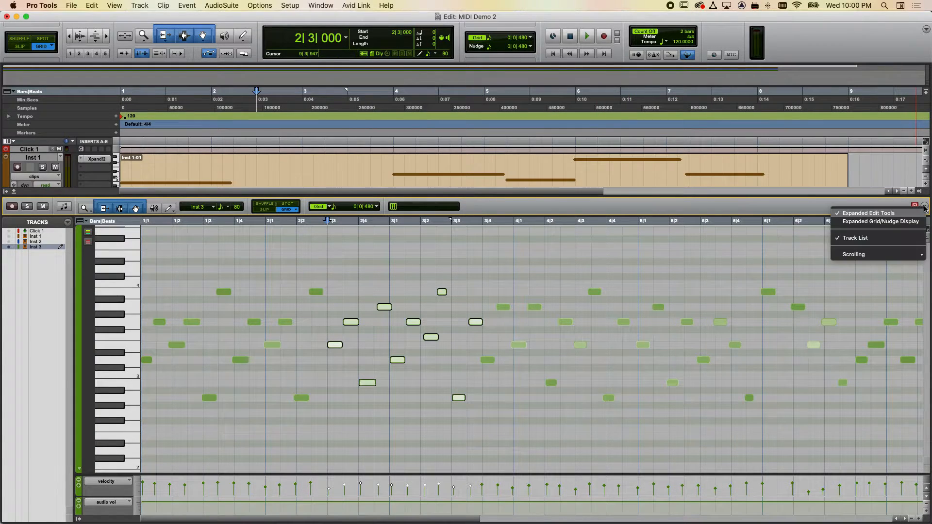
pyautogui.click(895, 223)
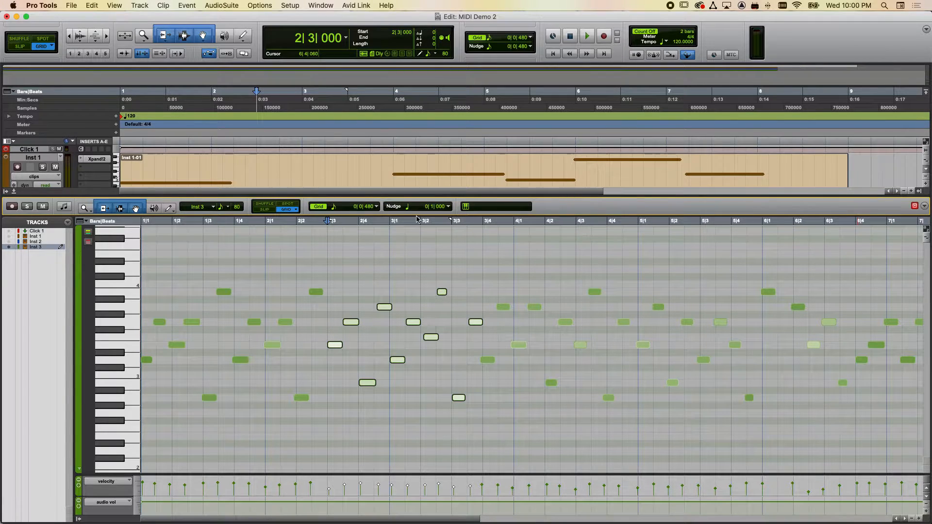
pyautogui.click(449, 207)
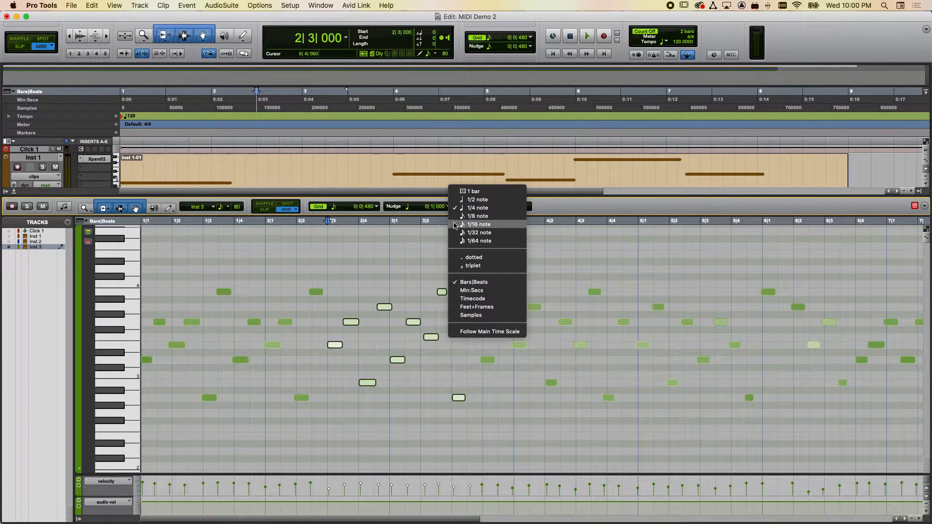
pyautogui.click(454, 217)
pyautogui.press(',')
pyautogui.press('.')
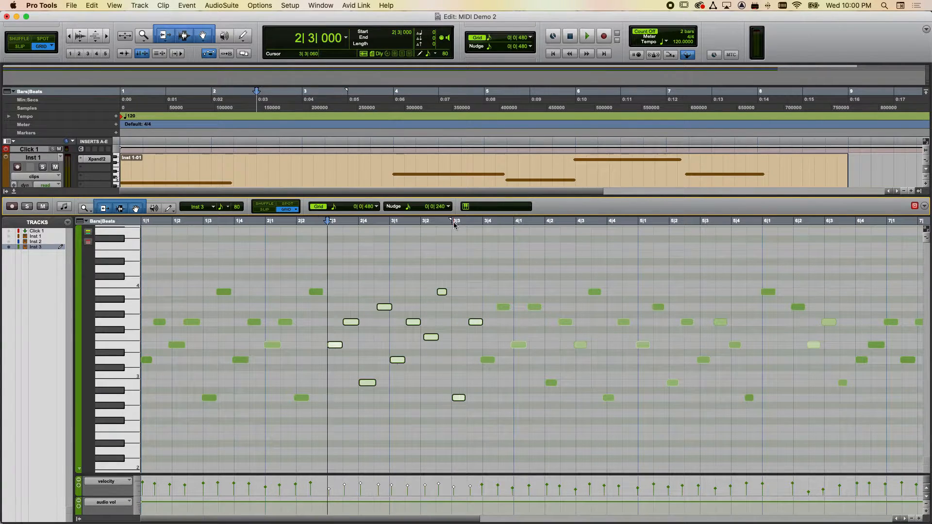
pyautogui.press('.')
pyautogui.press(',')
# Set the MIDI Editor's nudge value to a 1/8 note and nudge the selected notes back and forth, ending at 2|3|000.
pyautogui.click(447, 208)
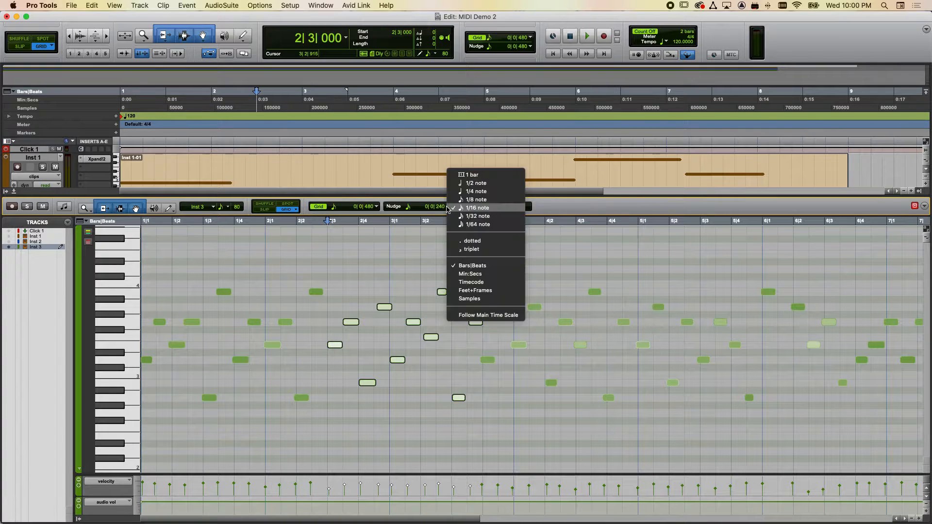
pyautogui.click(457, 200)
pyautogui.press(',')
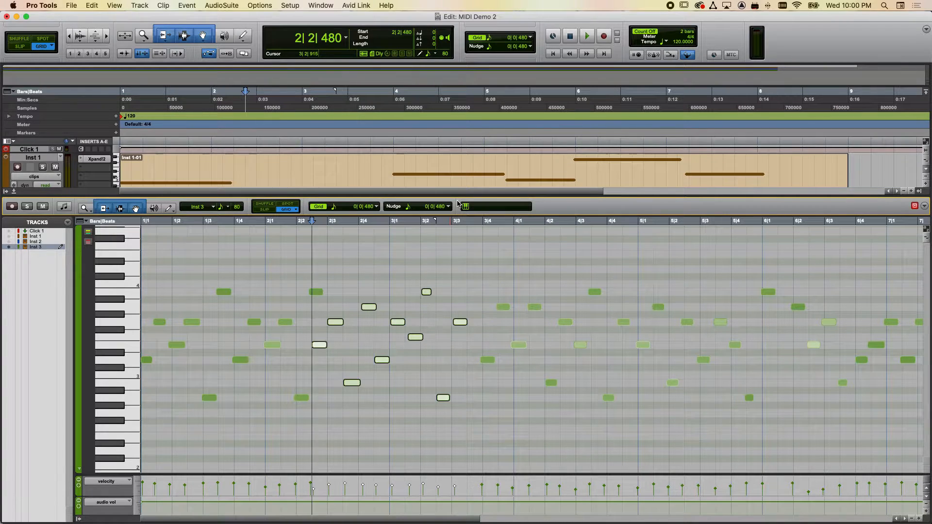
pyautogui.press('.')
pyautogui.press('.')
pyautogui.press(',')
pyautogui.press(',')
pyautogui.press('.')
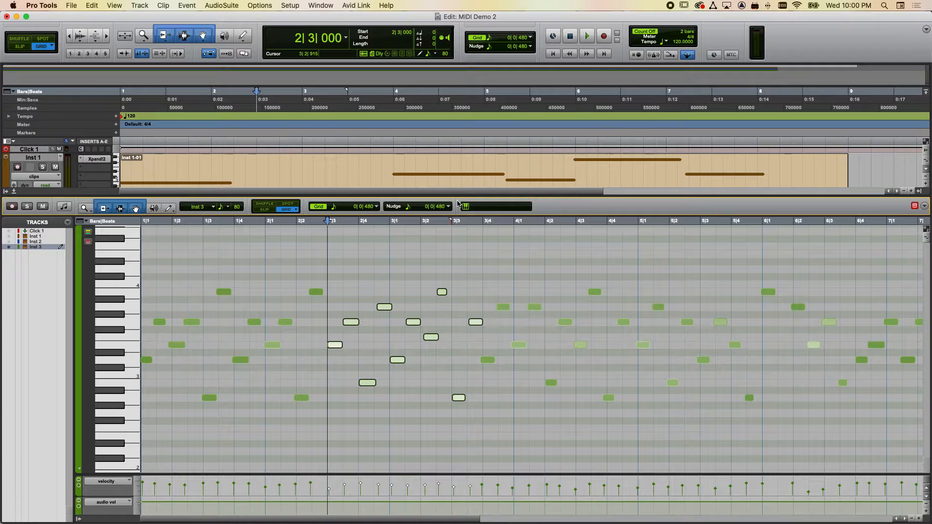
# Set the MIDI Editor's nudge value to a 1/4 note and nudge the selected notes back and forth, ending at 2|3|000.
pyautogui.click(448, 207)
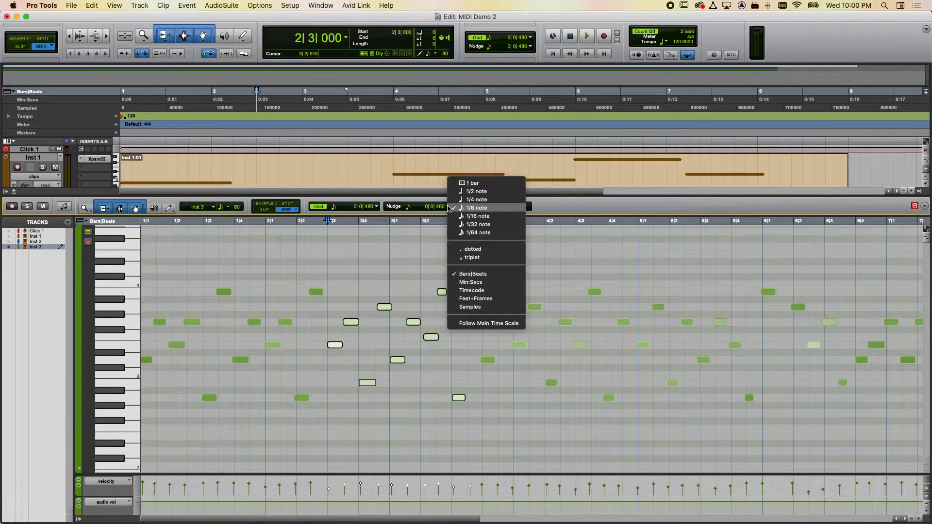
pyautogui.click(456, 205)
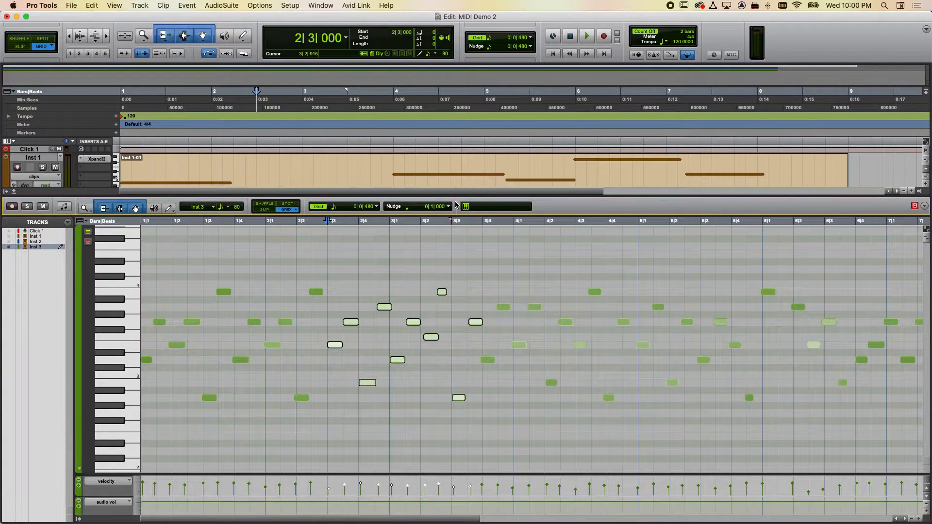
pyautogui.press(',')
pyautogui.press('.')
pyautogui.press('.')
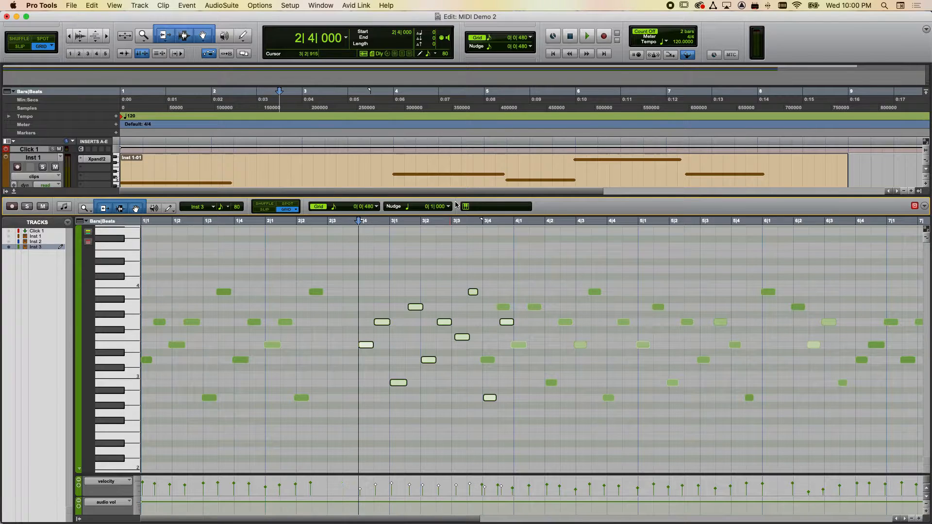
pyautogui.press(',')
pyautogui.press(',')
pyautogui.press(',')
pyautogui.press('.')
pyautogui.press('.')
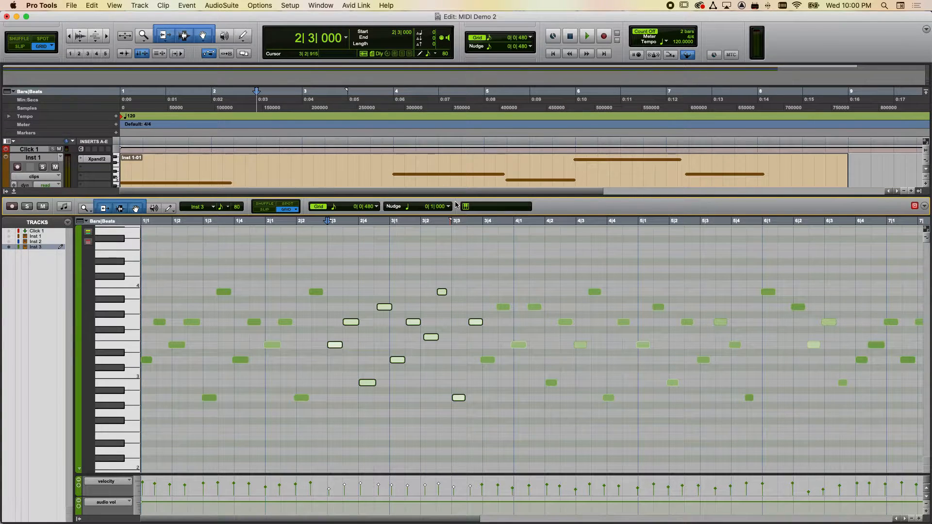
# Select the group of notes from about 2|4 to 3|4, play it, and deselect the notes.
pyautogui.click(447, 275)
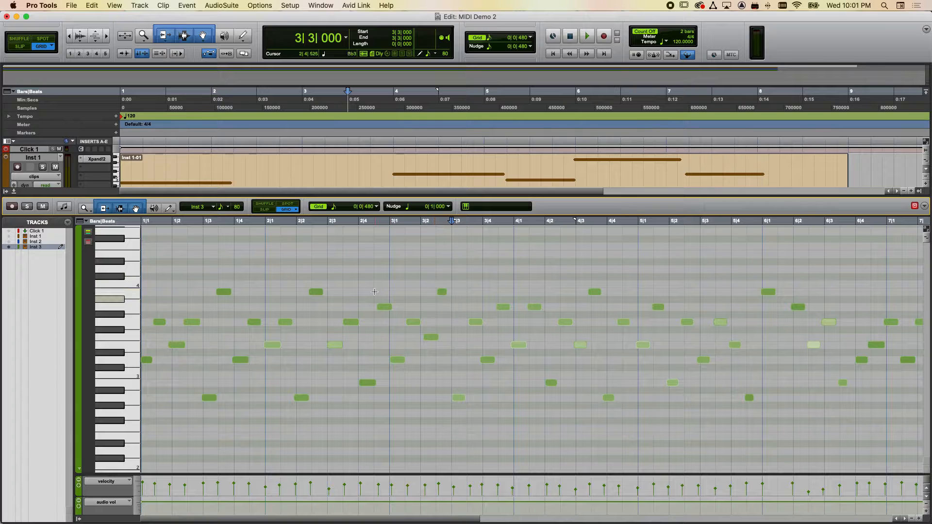
pyautogui.moveTo(370, 281); pyautogui.dragTo(492, 434)
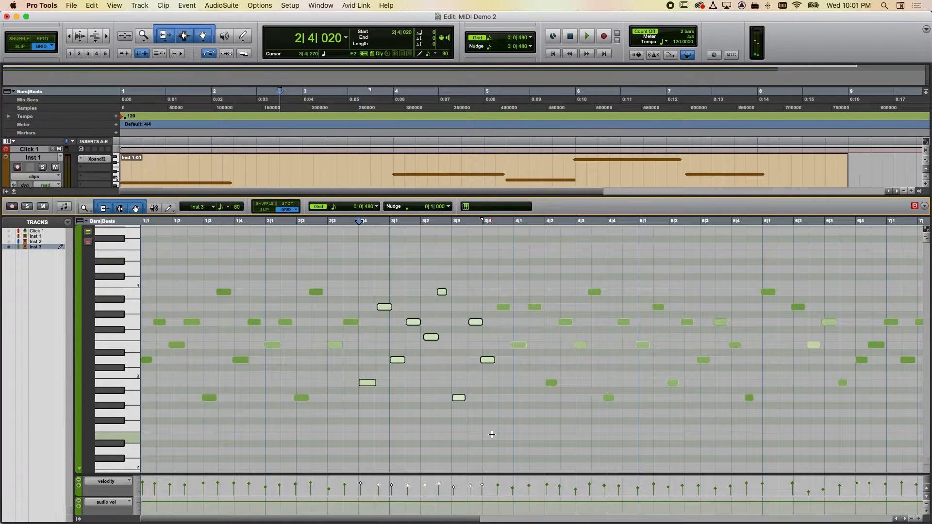
pyautogui.press('space')
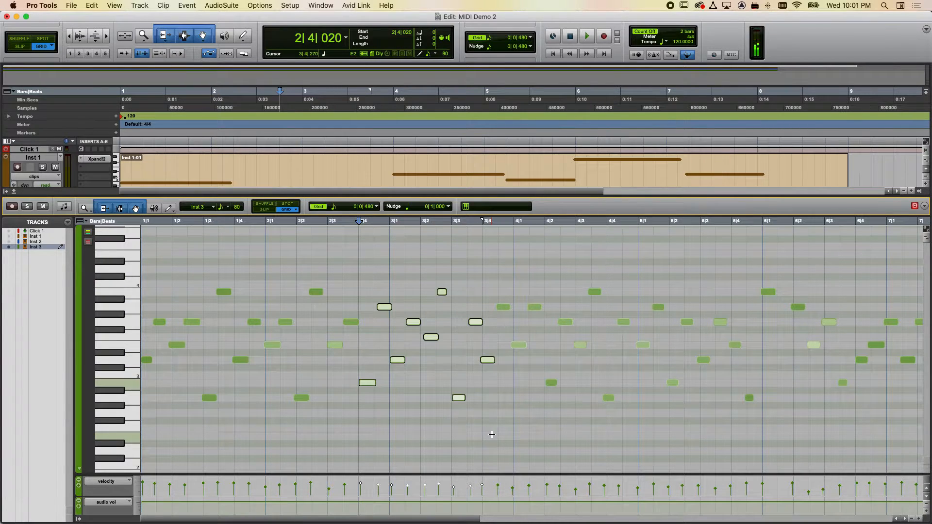
pyautogui.click(360, 286)
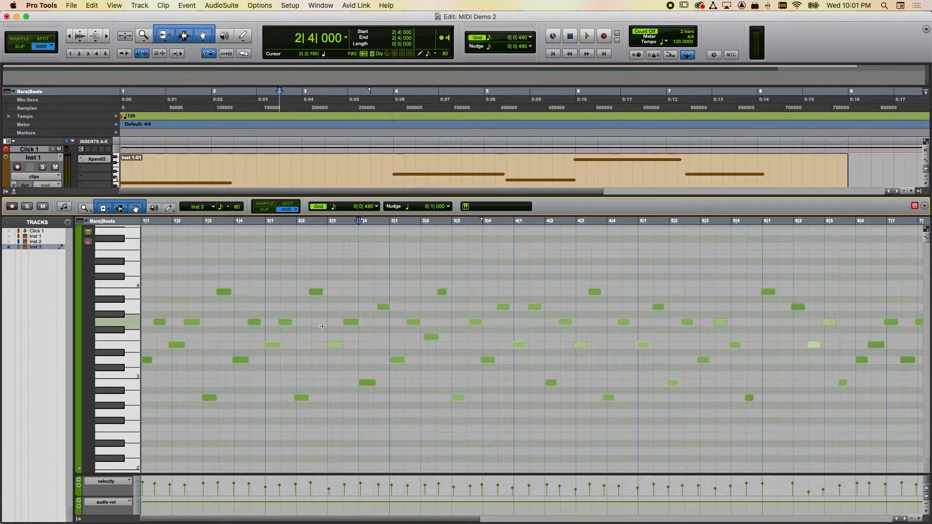
# Select the E3 note at 2|3|000 and transpose it an octave up and down, ending at E3.
pyautogui.click(335, 345)
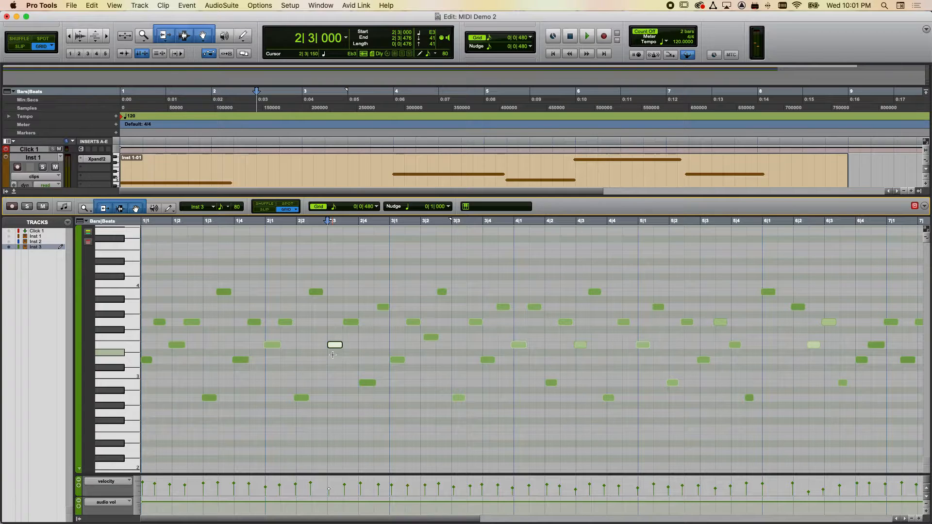
pyautogui.press('shift+KP_Add')
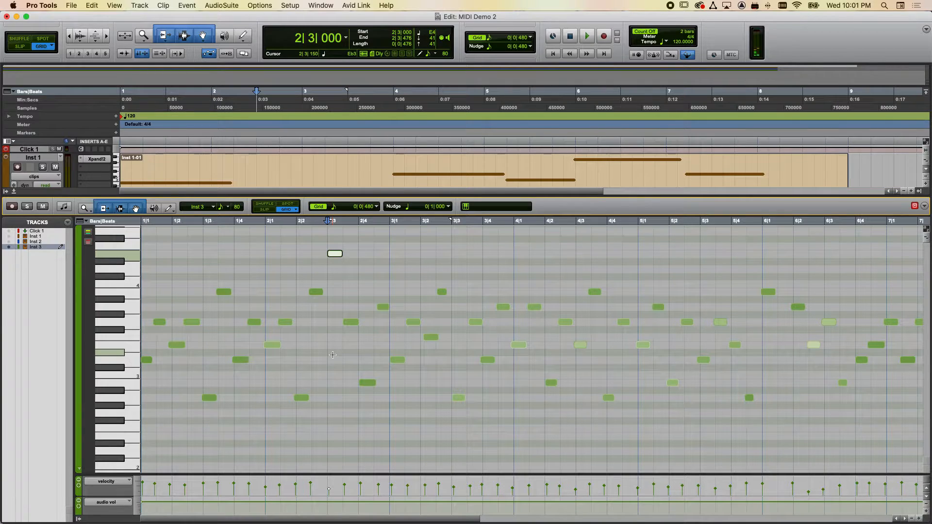
pyautogui.press('shift+KP_Subtract')
pyautogui.press('shift+KP_Subtract')
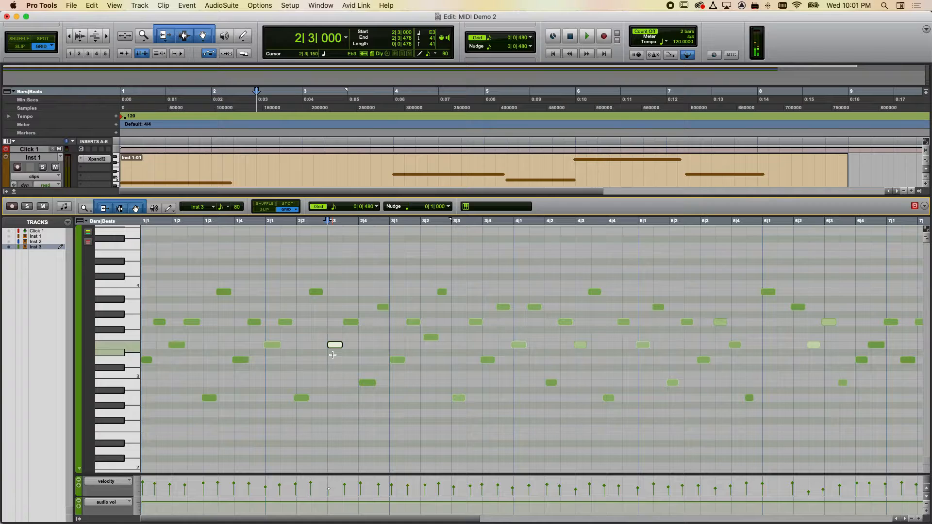
pyautogui.press('shift+KP_Add')
# Select all notes in the first three bars and transpose them up an octave and back down.
pyautogui.moveTo(334, 285); pyautogui.dragTo(418, 411)
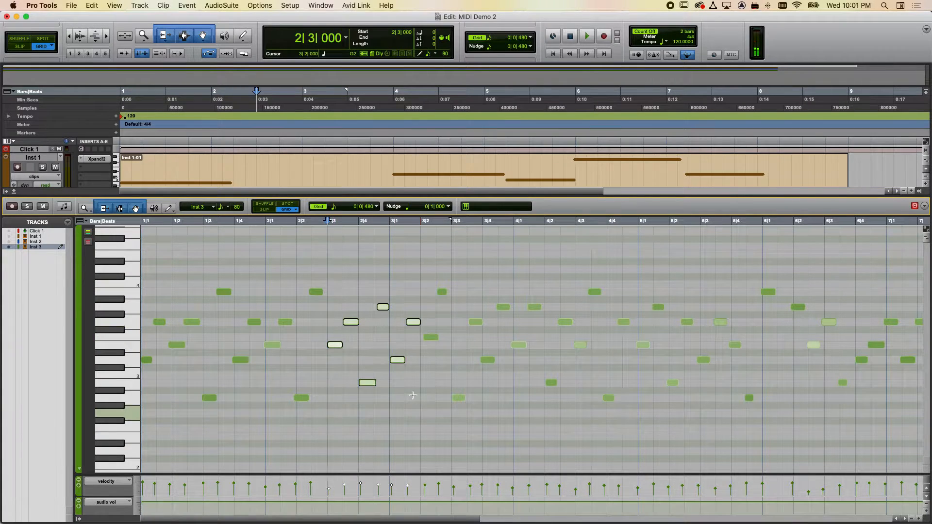
pyautogui.click(203, 258)
pyautogui.moveTo(147, 261); pyautogui.dragTo(499, 433)
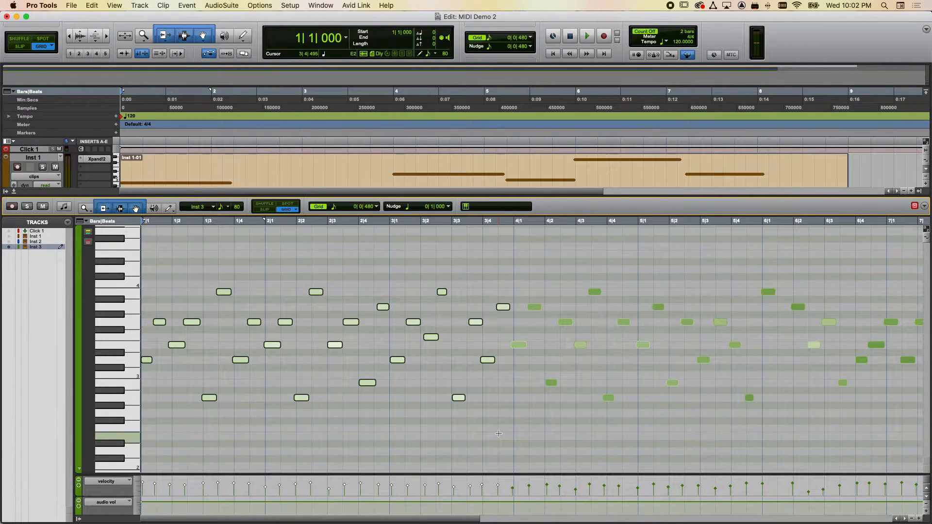
pyautogui.hotkey('shift', 'Up')
pyautogui.hotkey('shift', 'Down')
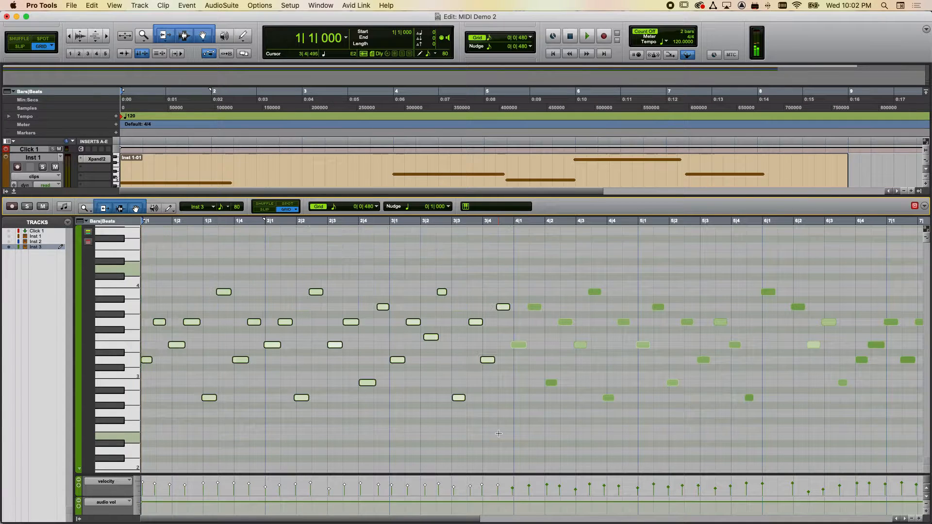
# Close the MIDI Editor pane and copy the Inst 3 notes from 7|4|924 to the end of bar 8.
pyautogui.click(429, 277)
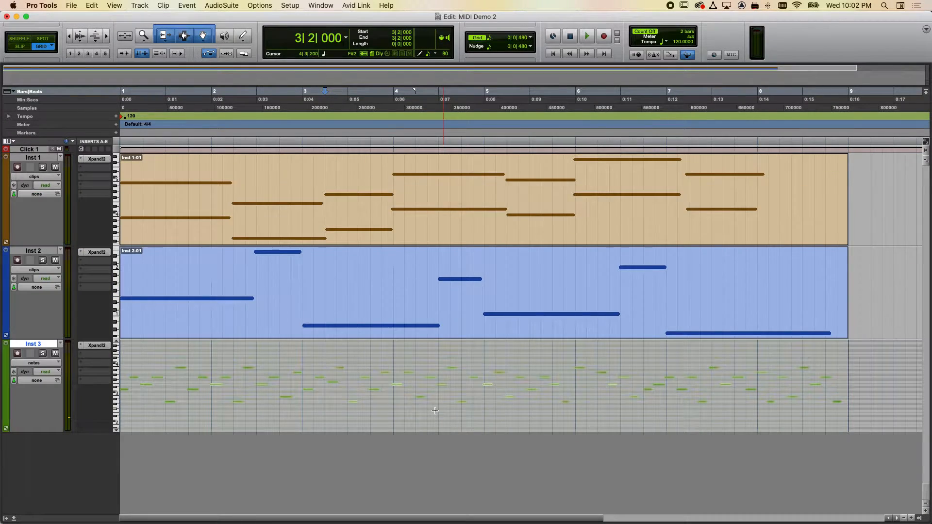
pyautogui.hscroll(10, 435, 411)
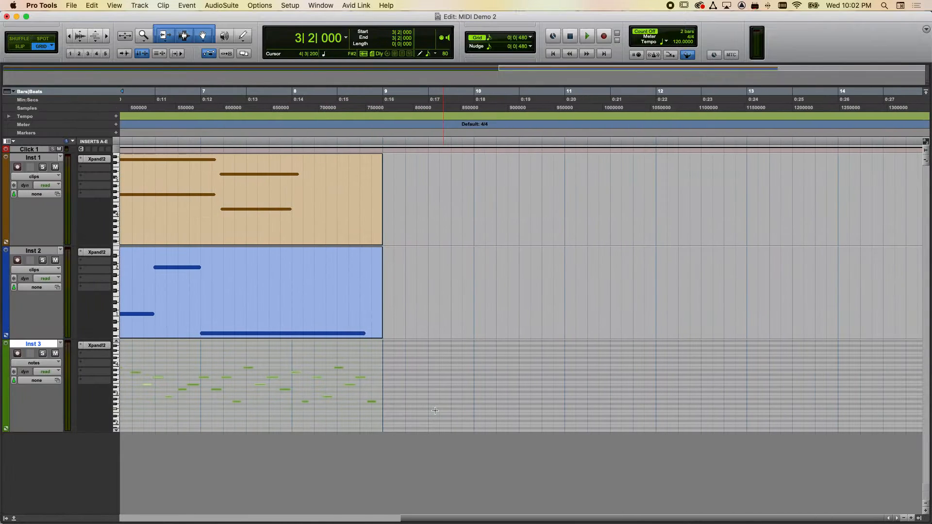
pyautogui.moveTo(294, 352); pyautogui.dragTo(369, 418)
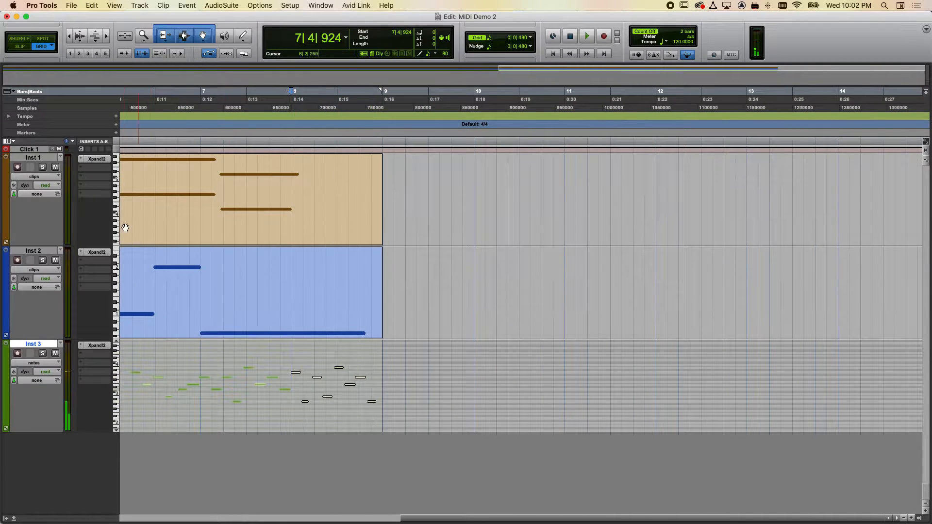
pyautogui.click(92, 5)
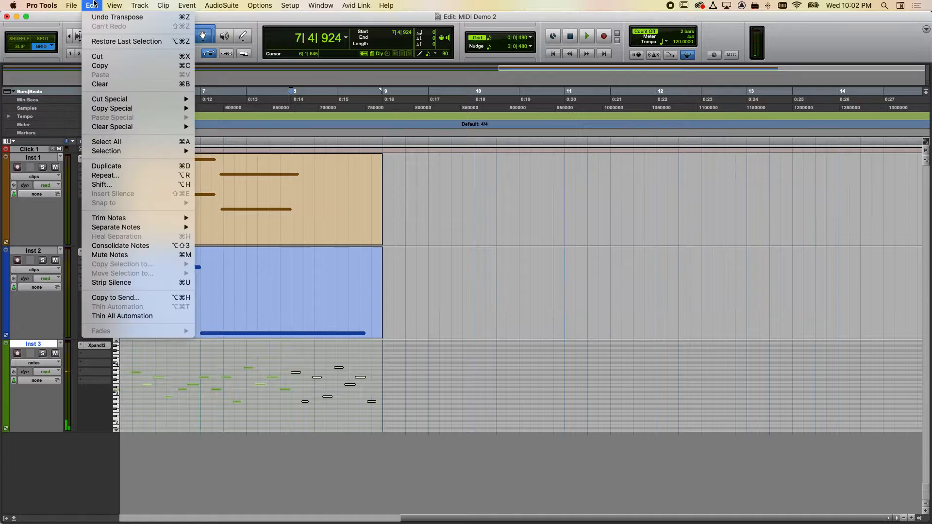
pyautogui.click(100, 65)
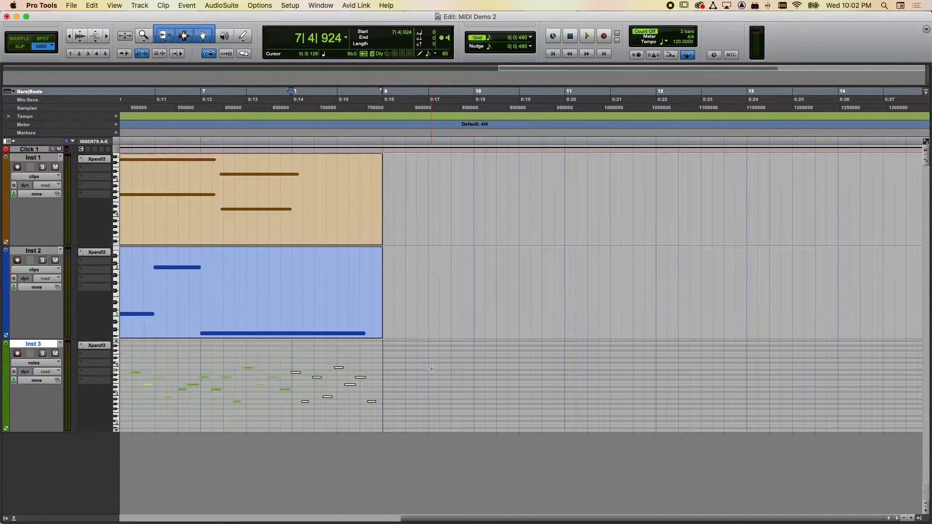
# Paste the copied Inst 3 notes at 9|2|000, 10|2|000 and 11|2|000.
pyautogui.click(383, 358)
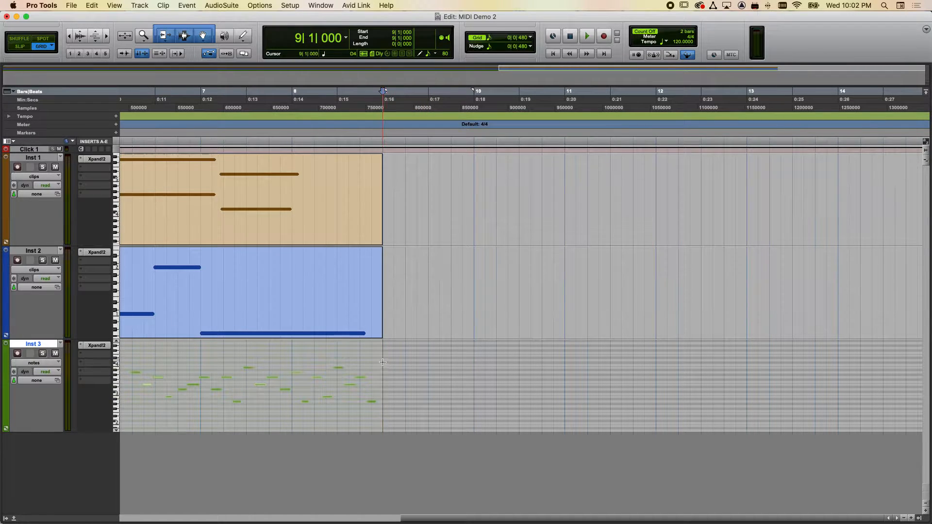
pyautogui.click(405, 367)
pyautogui.click(99, 5)
pyautogui.click(100, 75)
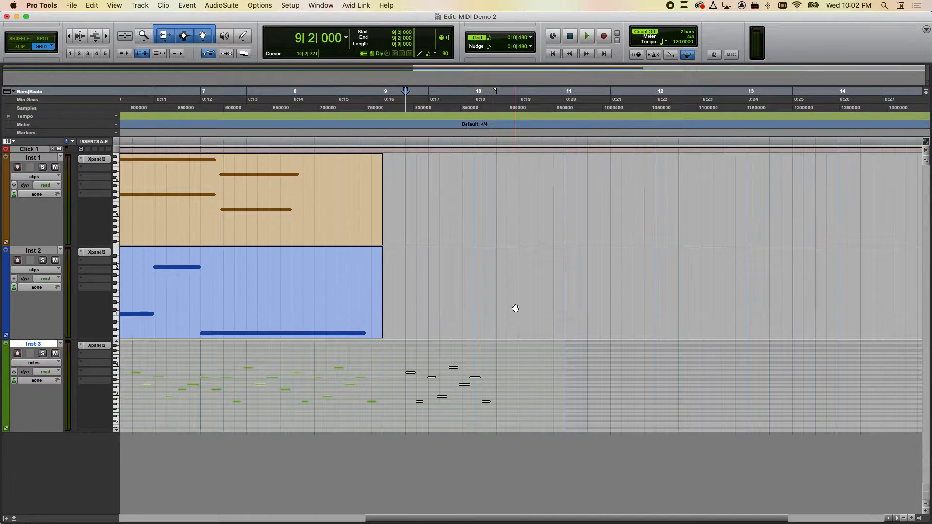
pyautogui.click(497, 365)
pyautogui.press('super+v')
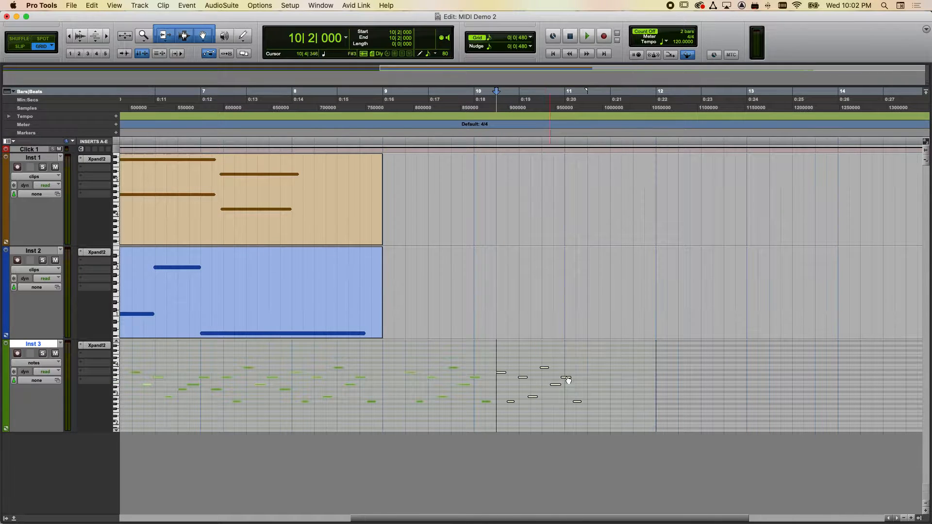
pyautogui.click(588, 371)
pyautogui.press('super+v')
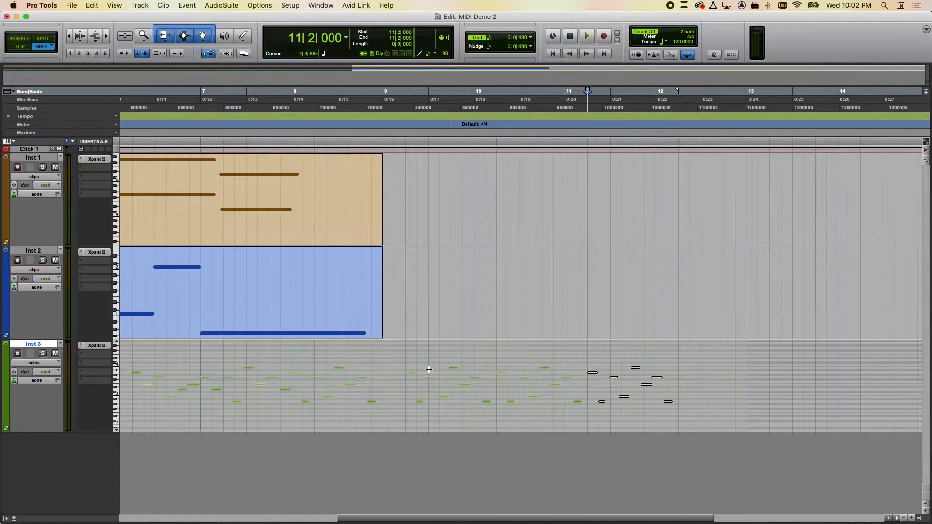
# Play the pasted Inst 3 notes from 9|2|000, stop, and delete them all.
pyautogui.click(403, 351)
pyautogui.press('space')
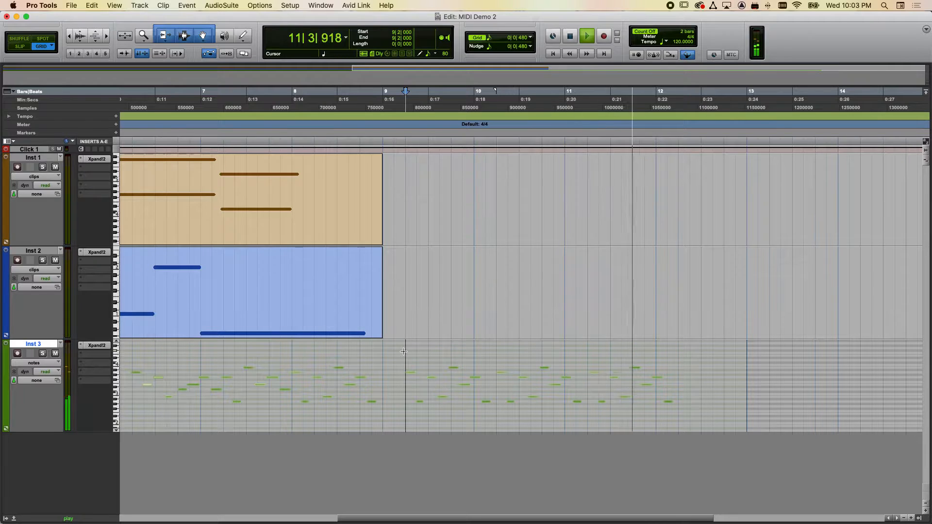
pyautogui.press('space')
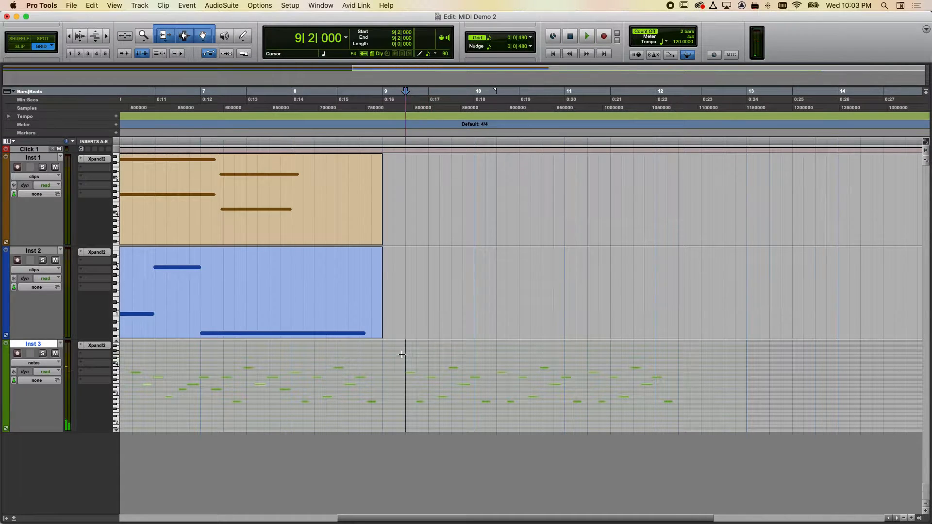
pyautogui.moveTo(402, 356); pyautogui.dragTo(711, 370)
pyautogui.press('Delete')
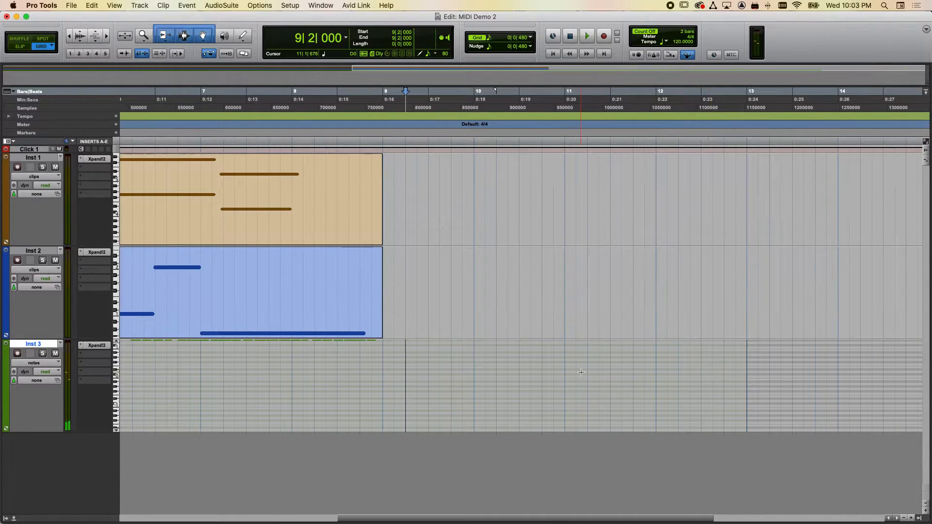
# Open the MIDI Editor pane for the Inst 3 track and solo the track.
pyautogui.scroll(5, 381, 383)
pyautogui.hscroll(-1, 381, 383)
pyautogui.hscroll(-5, 381, 383)
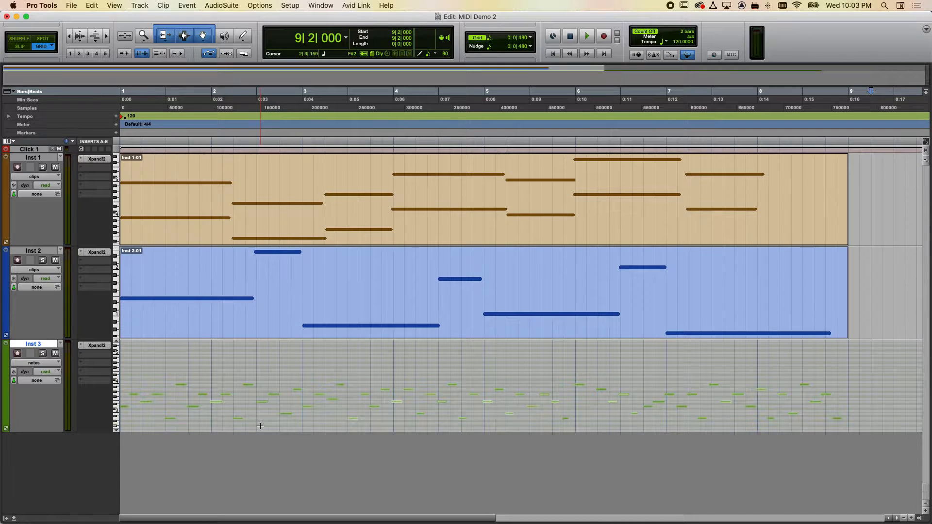
pyautogui.click(14, 519)
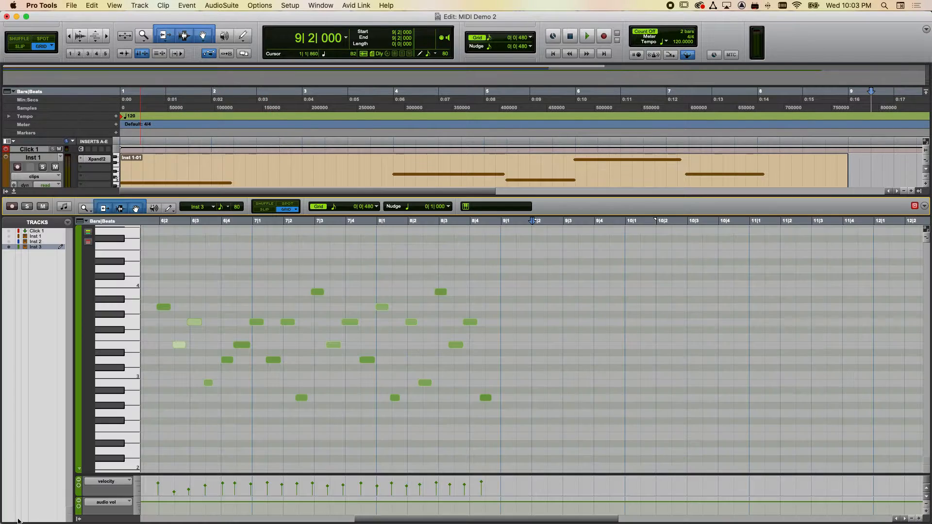
pyautogui.click(26, 207)
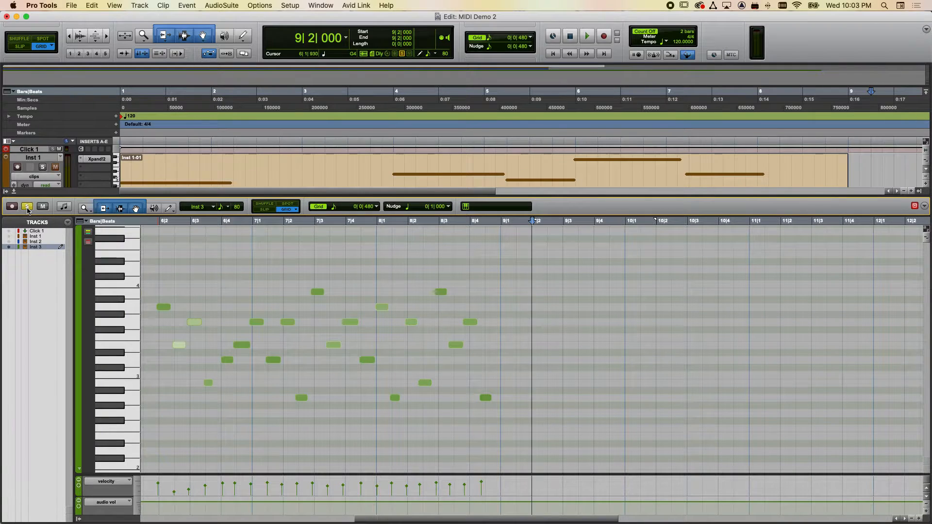
# Enable the metronome and play the soloed Inst 3 track from the session start for several bars, and stop playback.
pyautogui.click(554, 55)
pyautogui.click(652, 55)
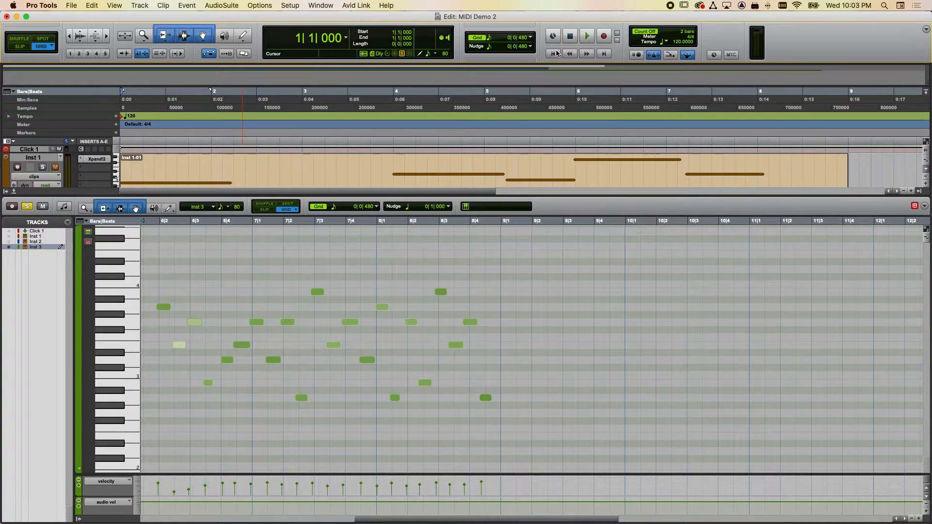
pyautogui.click(587, 36)
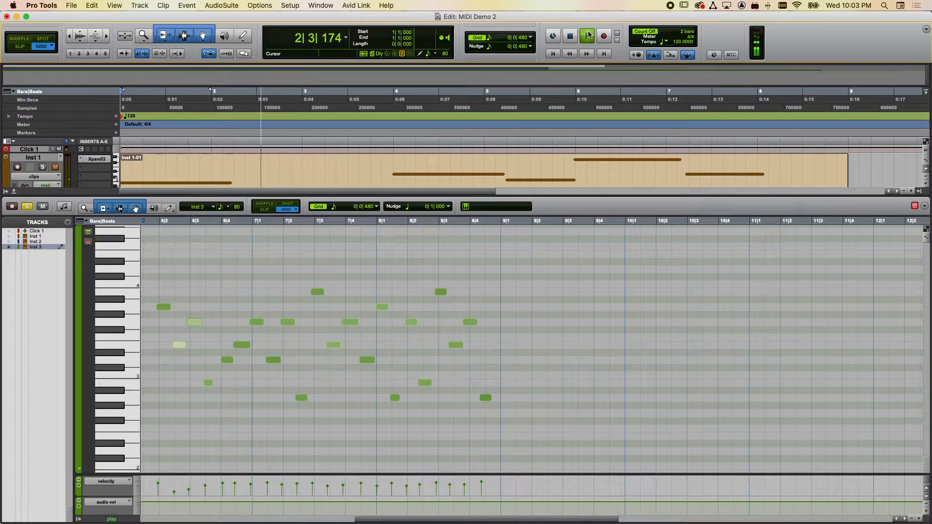
pyautogui.hscroll(-10, 225, 366)
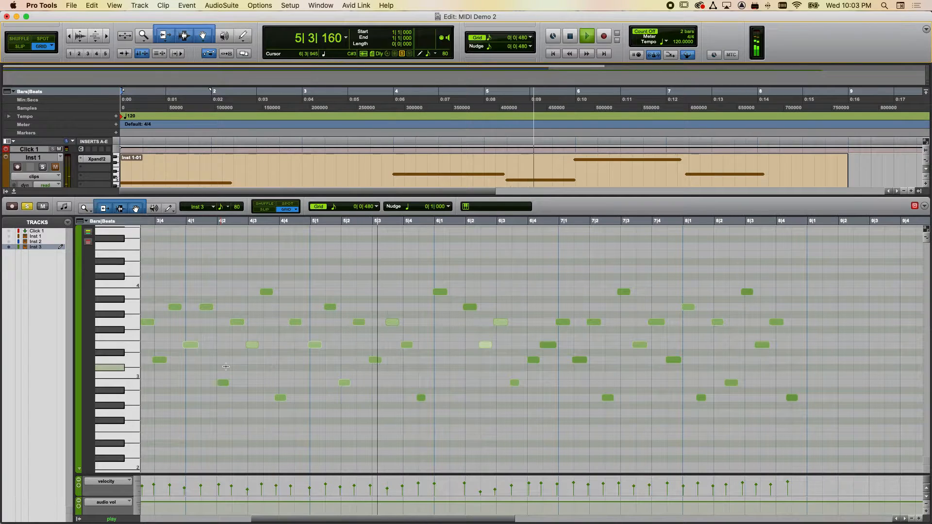
pyautogui.press('space')
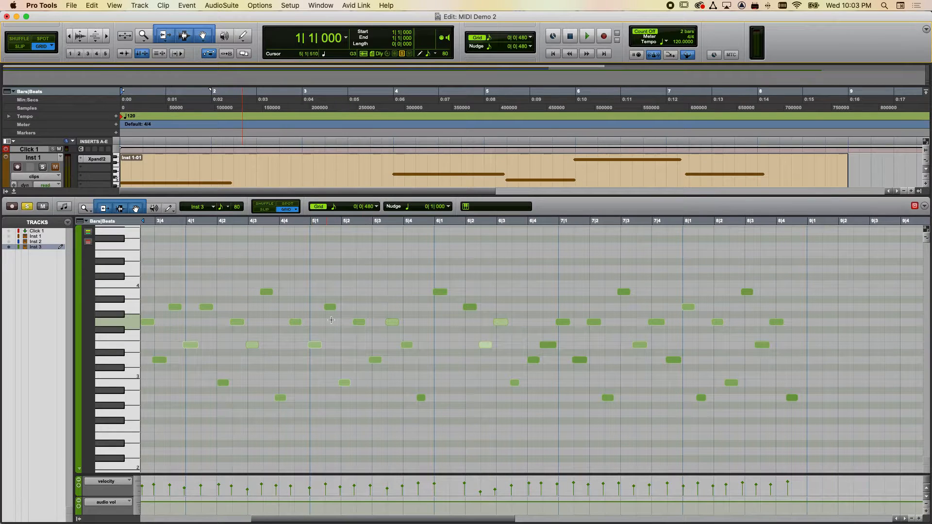
# Select all the Inst 3 notes from bar 1 through bar 8 in the MIDI Editor.
pyautogui.hscroll(-10, 548, 263)
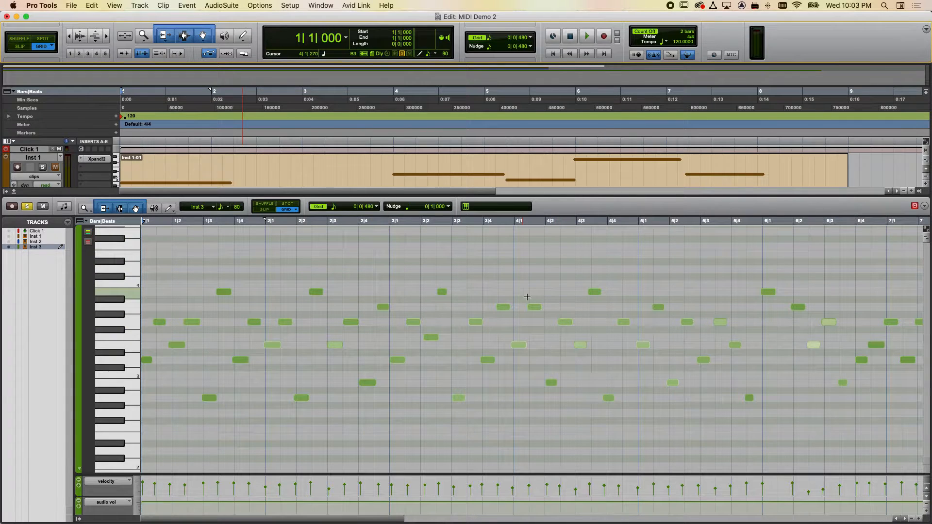
pyautogui.click(910, 519)
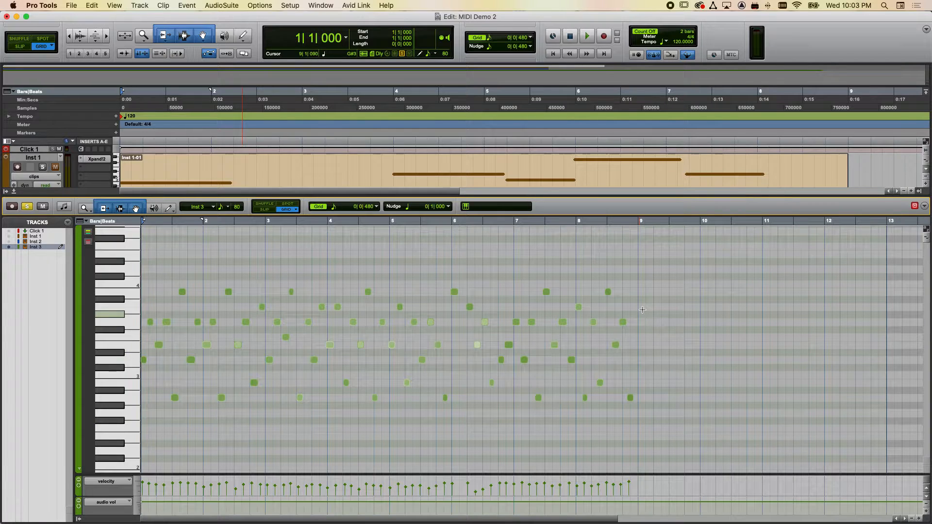
pyautogui.moveTo(641, 268); pyautogui.dragTo(281, 432)
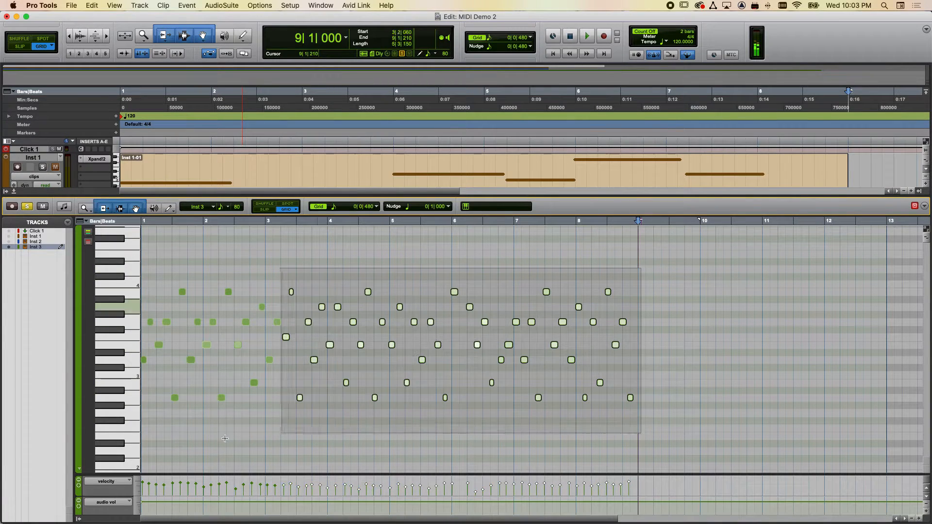
pyautogui.moveTo(225, 438); pyautogui.dragTo(140, 445)
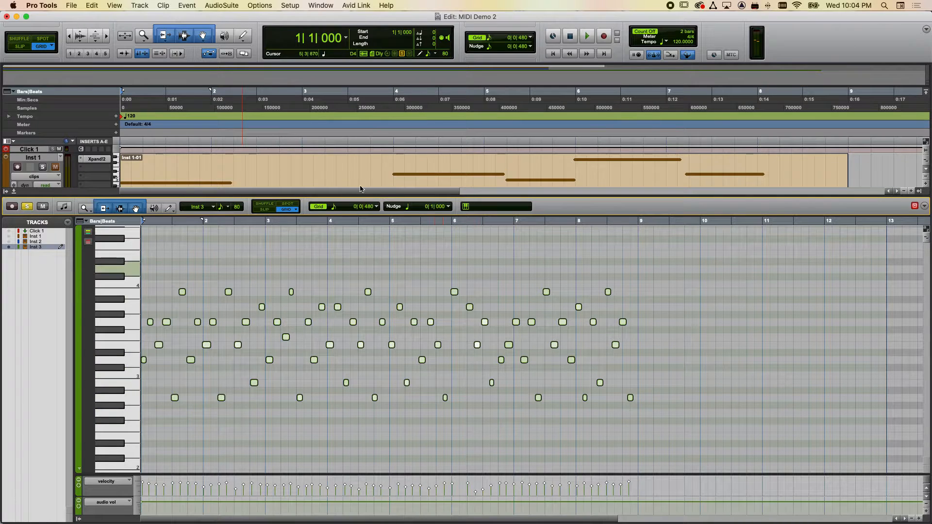
pyautogui.click(192, 4)
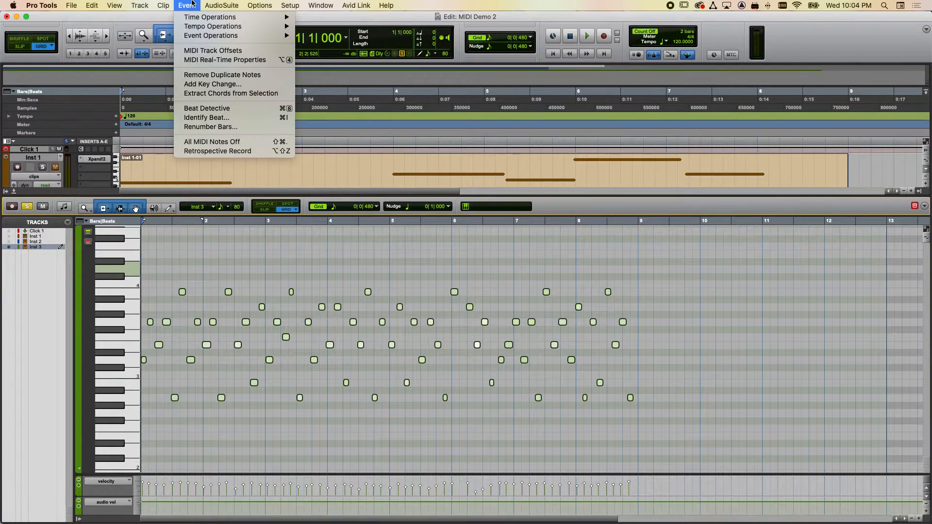
pyautogui.moveTo(194, 37)
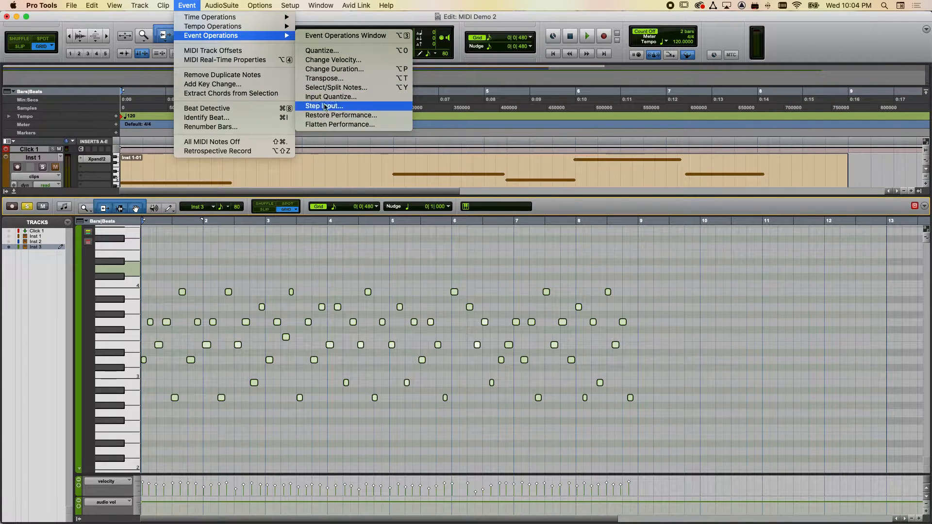
pyautogui.click(323, 51)
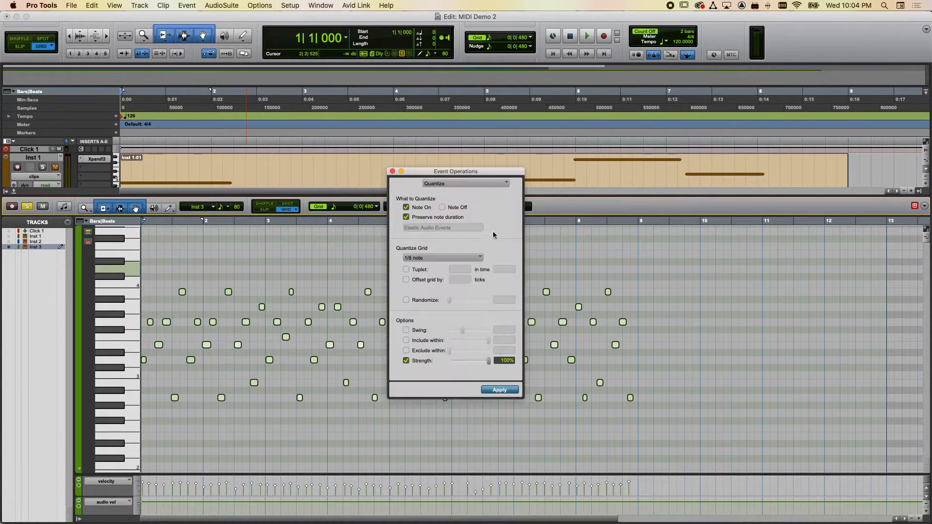
pyautogui.click(393, 172)
pyautogui.moveTo(644, 264); pyautogui.dragTo(137, 433)
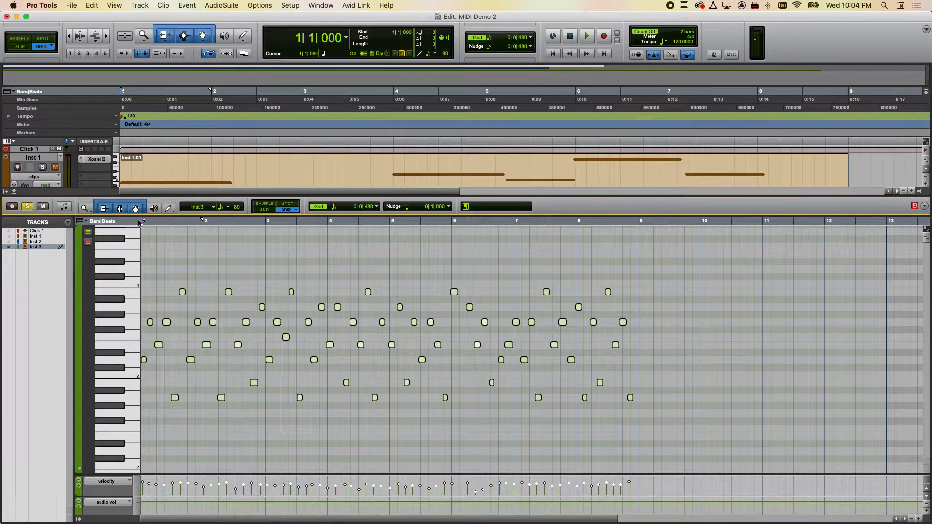
pyautogui.rightClick(417, 288)
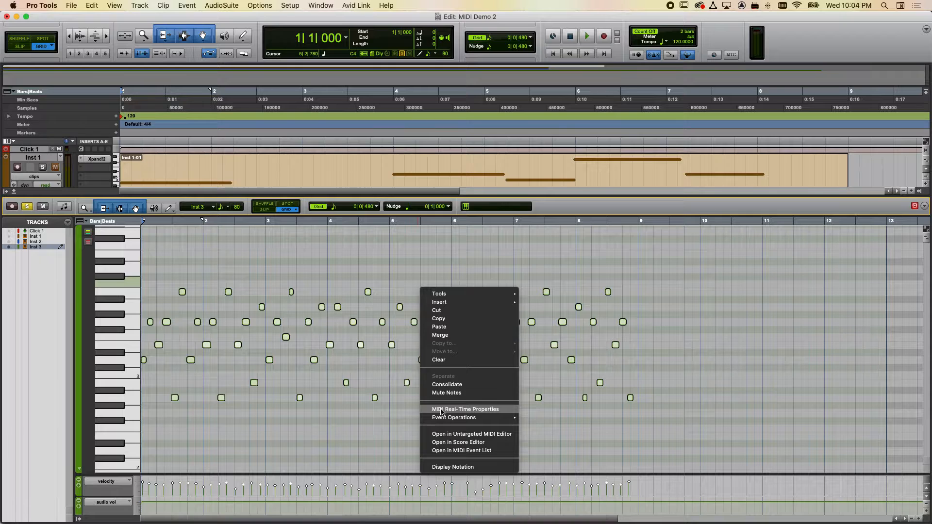
pyautogui.moveTo(440, 422)
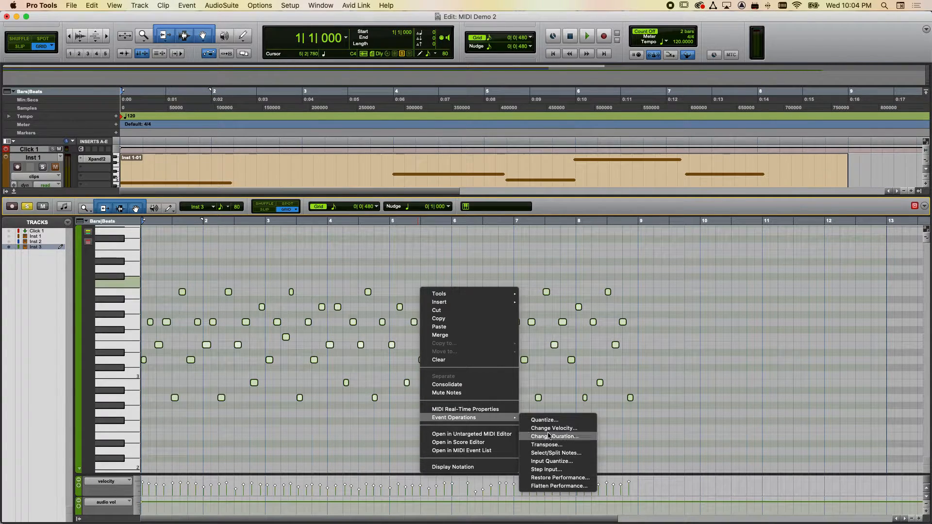
pyautogui.click(378, 258)
# Open the Quantize event operation for the selected notes and reposition its window.
pyautogui.click(187, 4)
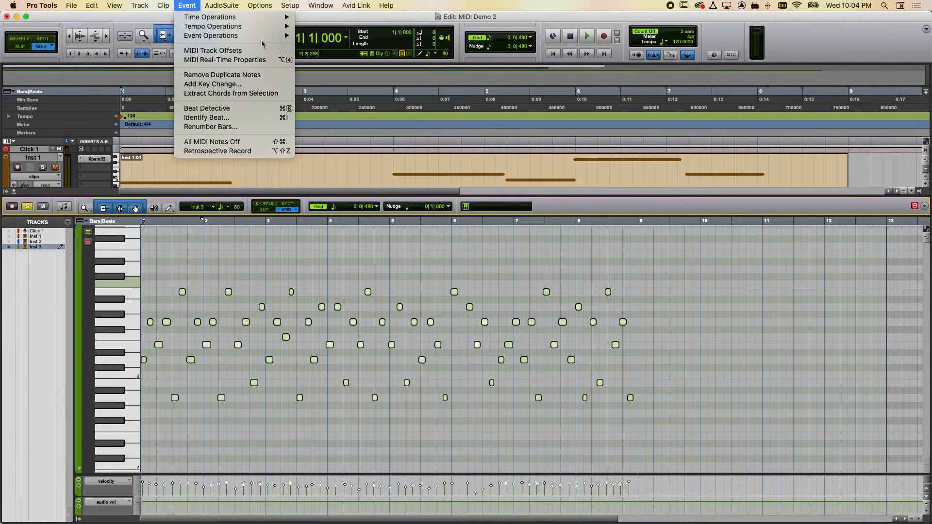
pyautogui.moveTo(256, 36)
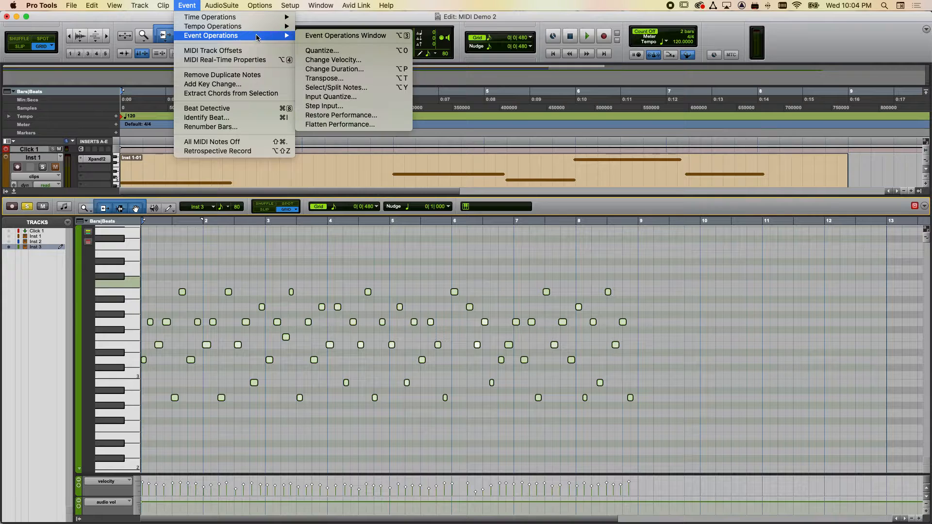
pyautogui.click(333, 51)
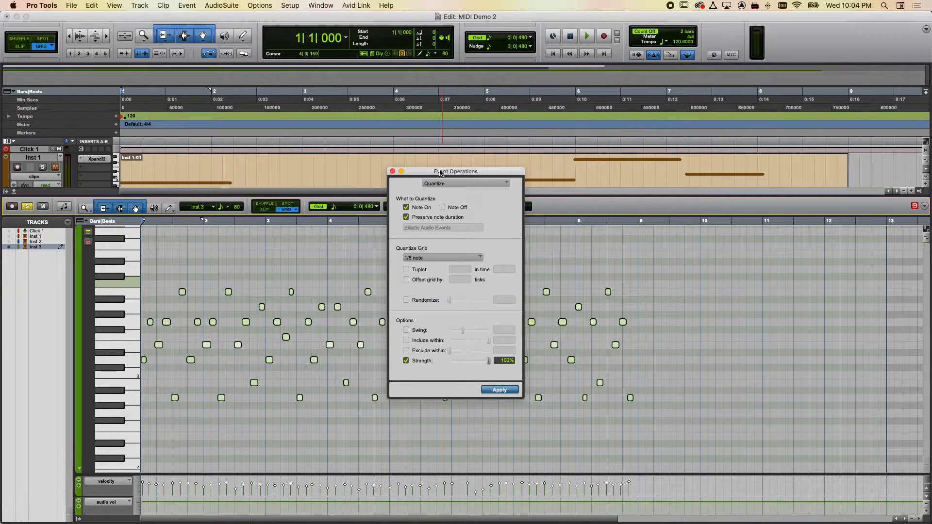
pyautogui.moveTo(437, 171); pyautogui.dragTo(376, 180)
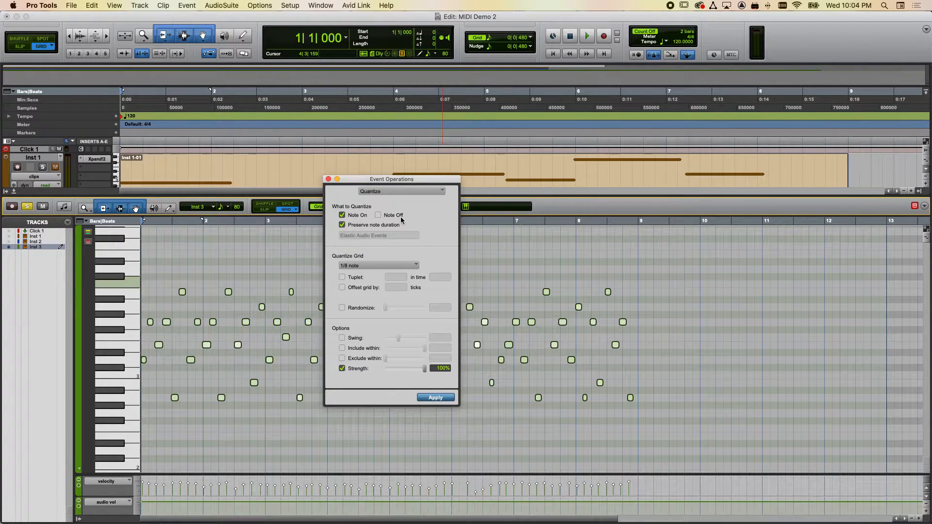
# Toggle the Note Off and Preserve note duration quantize options and restore their original settings.
pyautogui.click(378, 214)
pyautogui.click(378, 215)
pyautogui.click(398, 226)
pyautogui.click(341, 225)
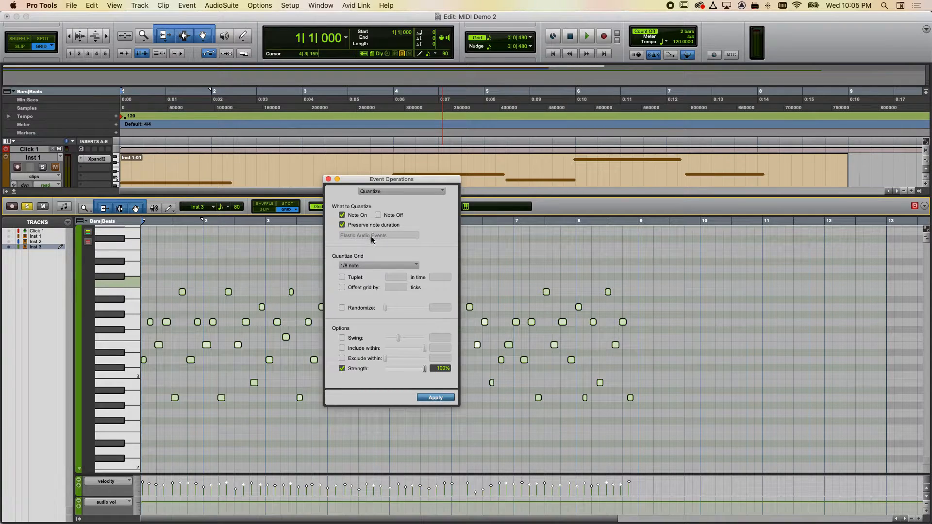
# Quantize the selected Inst 3 notes to a 1/2 note grid at 100% strength.
pyautogui.click(373, 266)
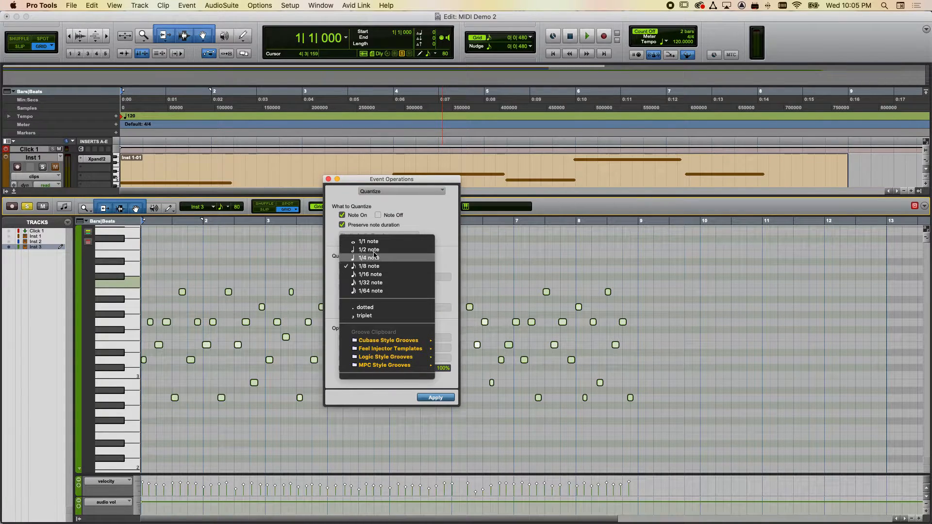
pyautogui.click(370, 249)
pyautogui.moveTo(356, 184); pyautogui.dragTo(280, 43)
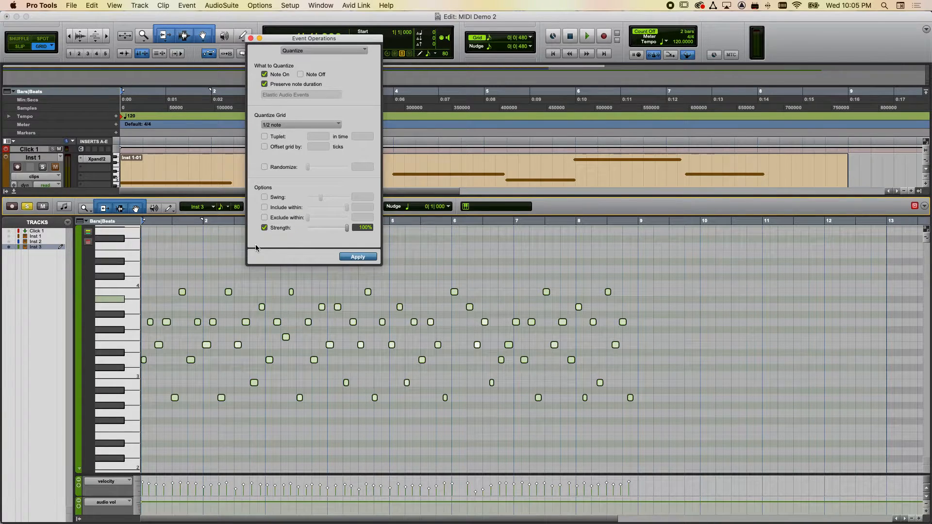
pyautogui.click(265, 228)
pyautogui.click(264, 228)
pyautogui.moveTo(348, 230); pyautogui.dragTo(346, 231)
pyautogui.moveTo(345, 228); pyautogui.dragTo(345, 230)
pyautogui.click(355, 260)
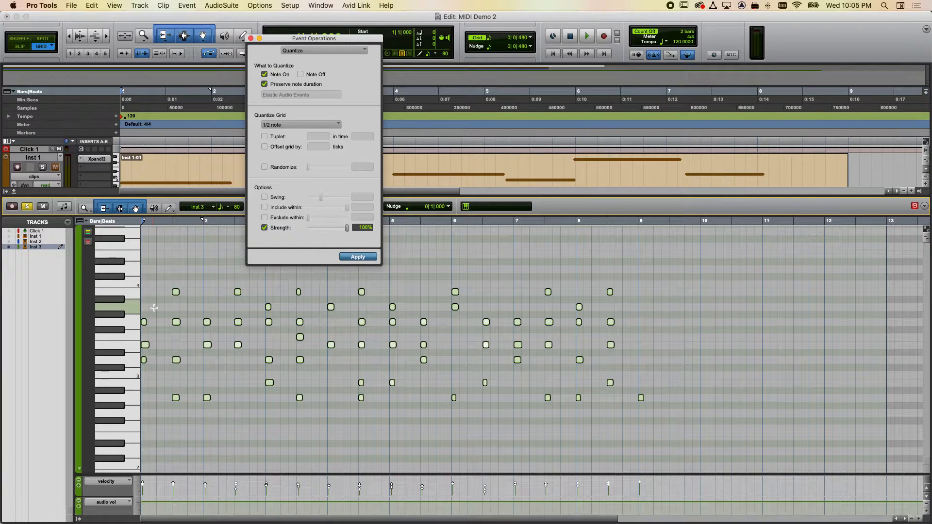
# Play the quantized notes from the session start, stop, and undo the quantize.
pyautogui.press('space')
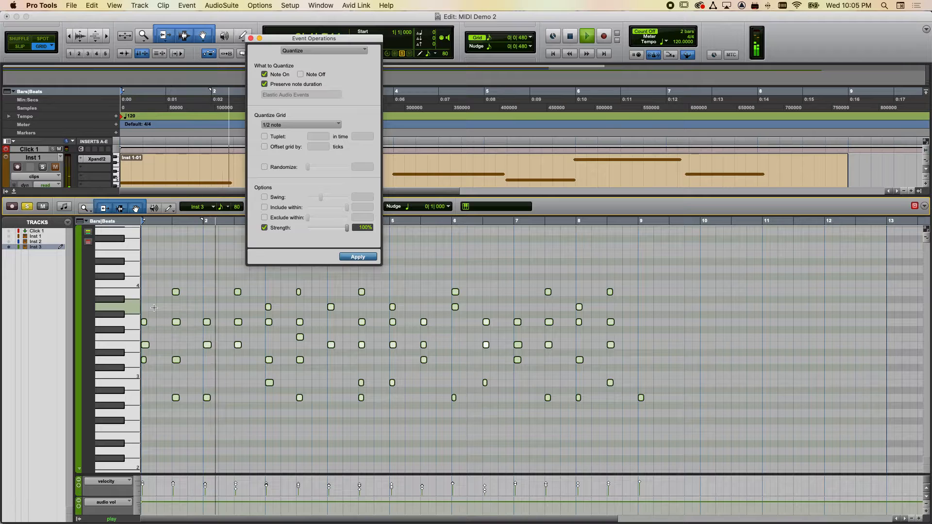
pyautogui.press('space')
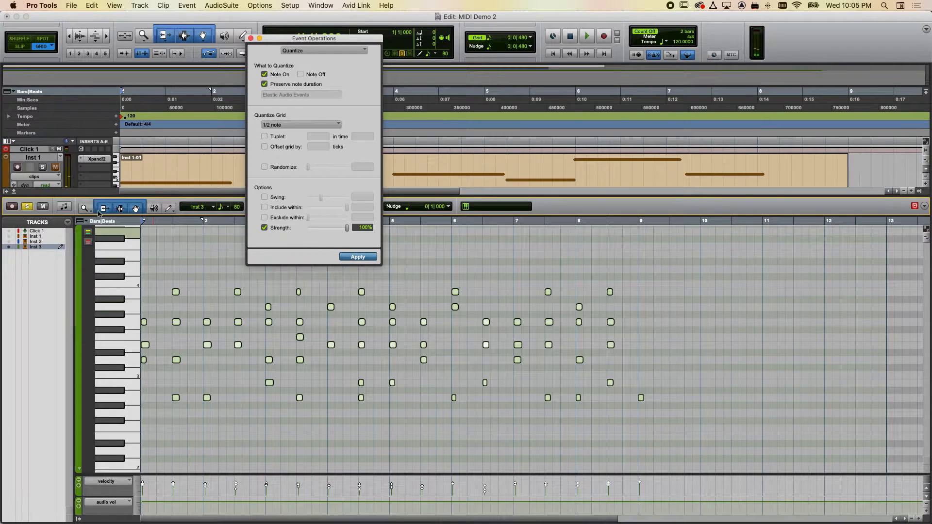
pyautogui.click(91, 6)
pyautogui.click(107, 19)
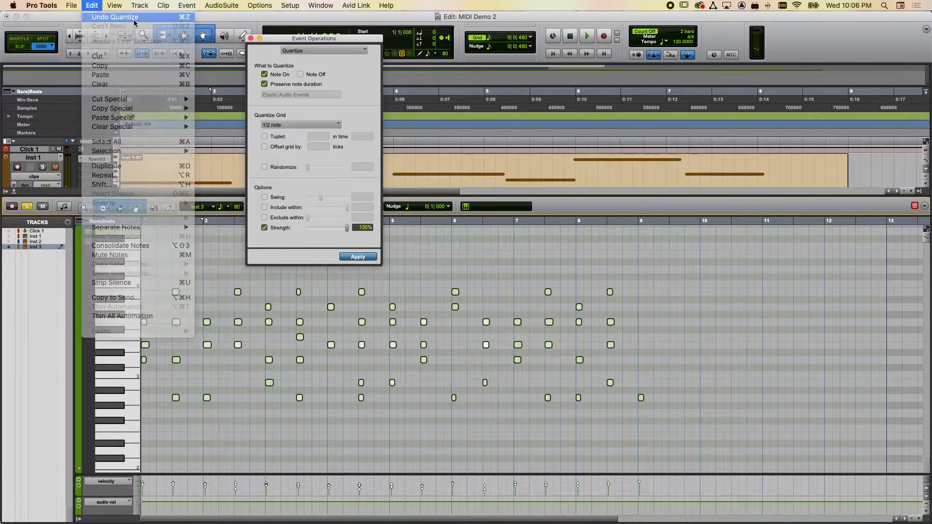
# Try quantizing the selected Inst 3 notes to a 1/4 note grid at 100% strength.
pyautogui.click(291, 126)
pyautogui.click(291, 126)
pyautogui.click(291, 126)
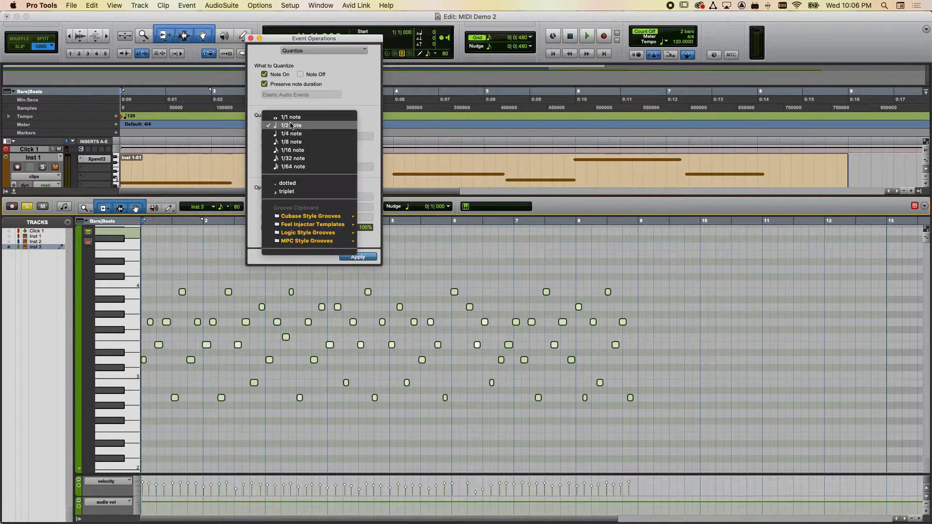
pyautogui.click(292, 133)
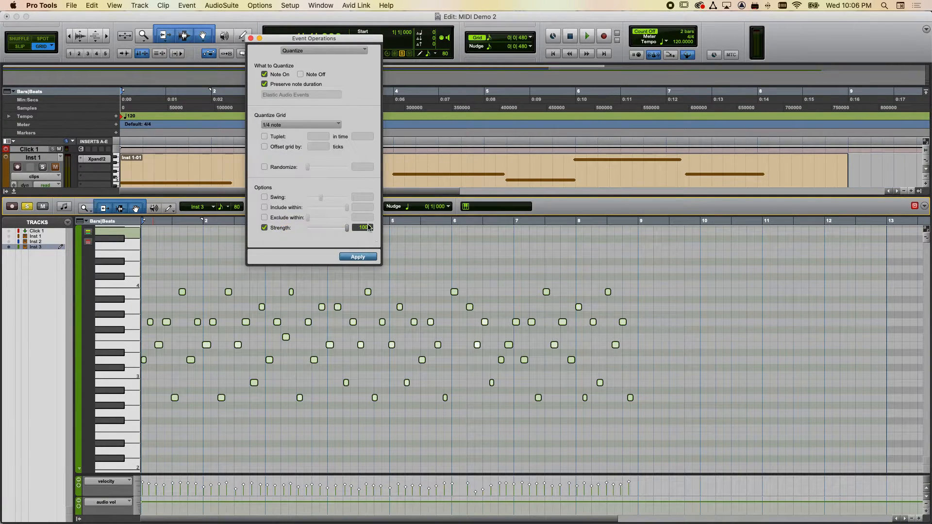
pyautogui.click(357, 257)
# Play the quantized Inst 3 notes briefly, stop, and undo the 1/4 note quantize.
pyautogui.press('space')
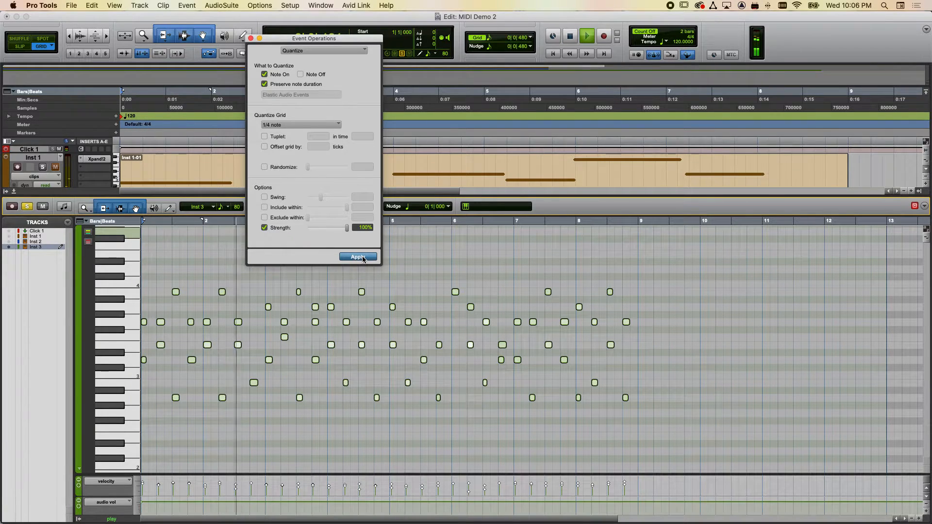
pyautogui.press('space')
pyautogui.click(92, 6)
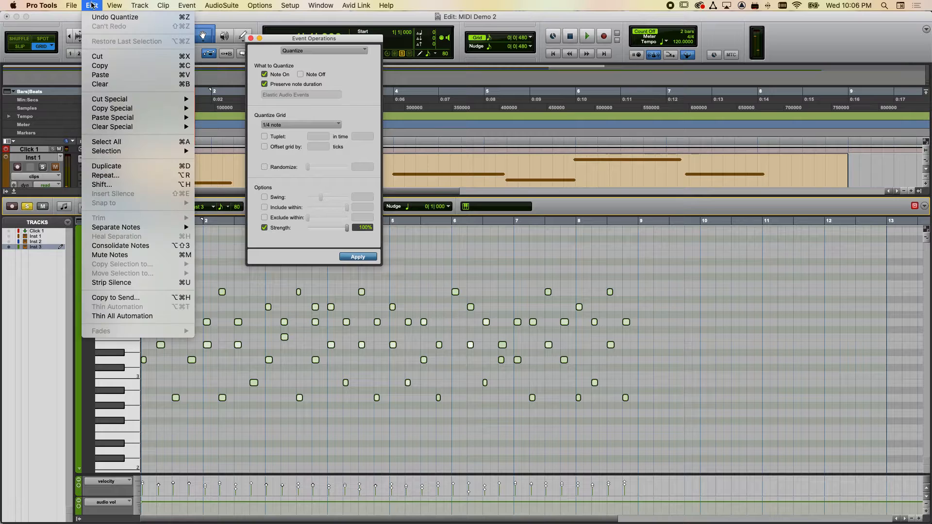
pyautogui.click(114, 17)
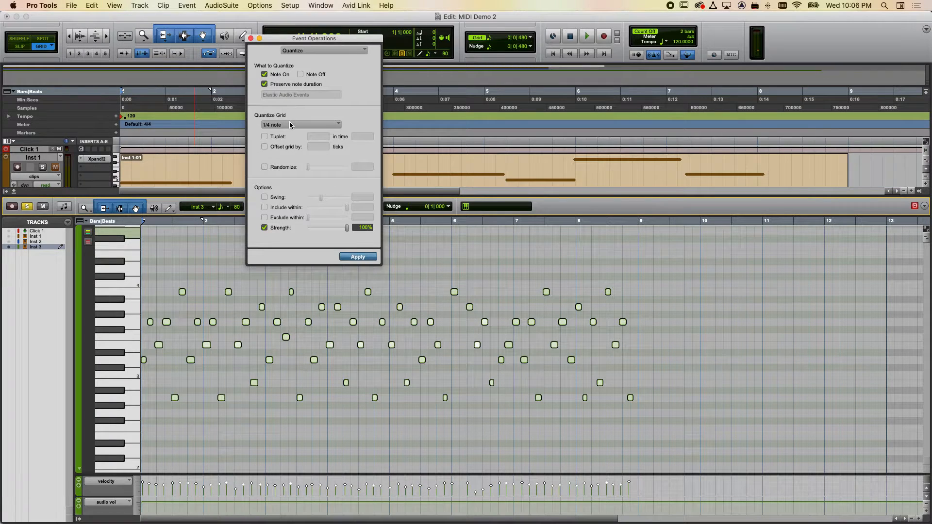
# Quantize the selected Inst 3 notes to a 1/8 note grid at 100% strength and play the result.
pyautogui.click(291, 125)
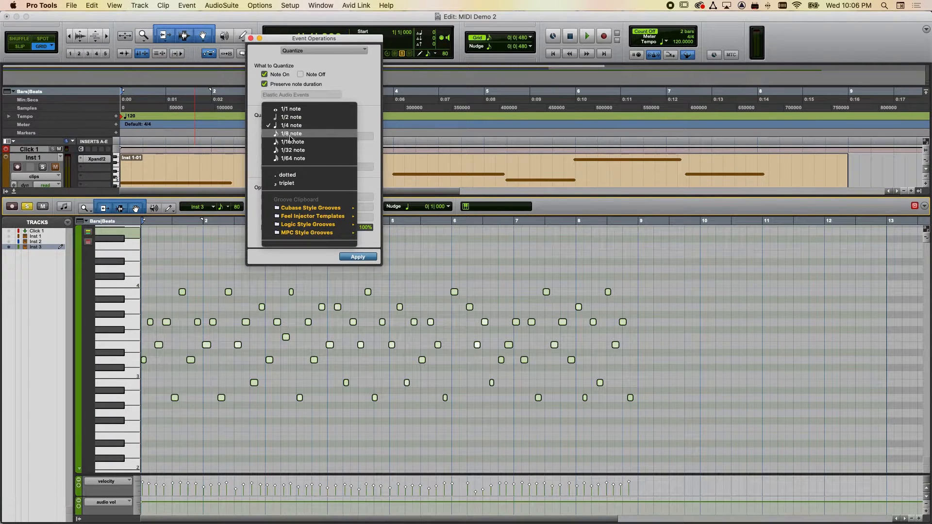
pyautogui.click(290, 134)
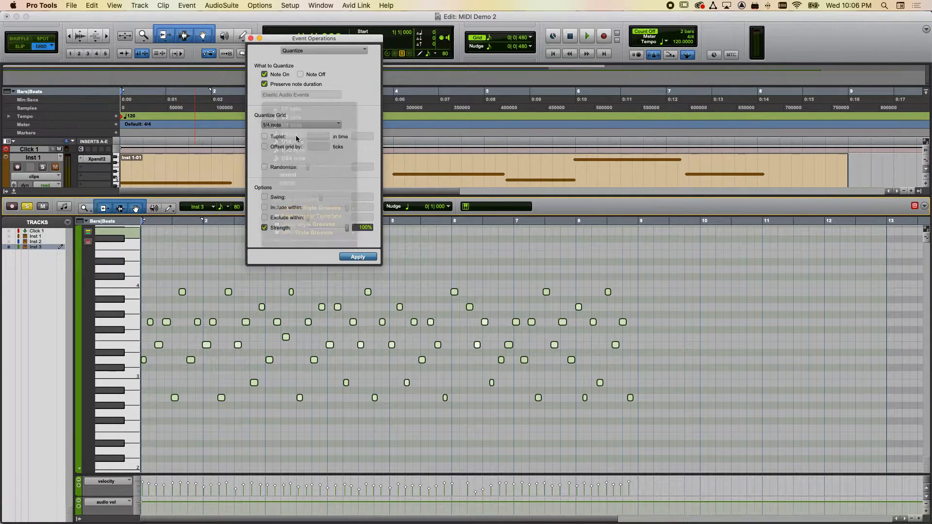
pyautogui.click(356, 257)
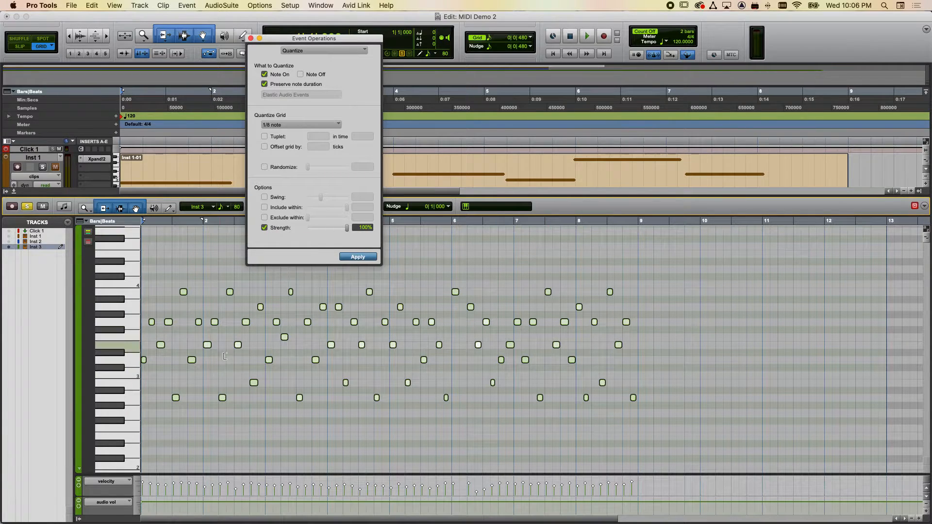
pyautogui.press('space')
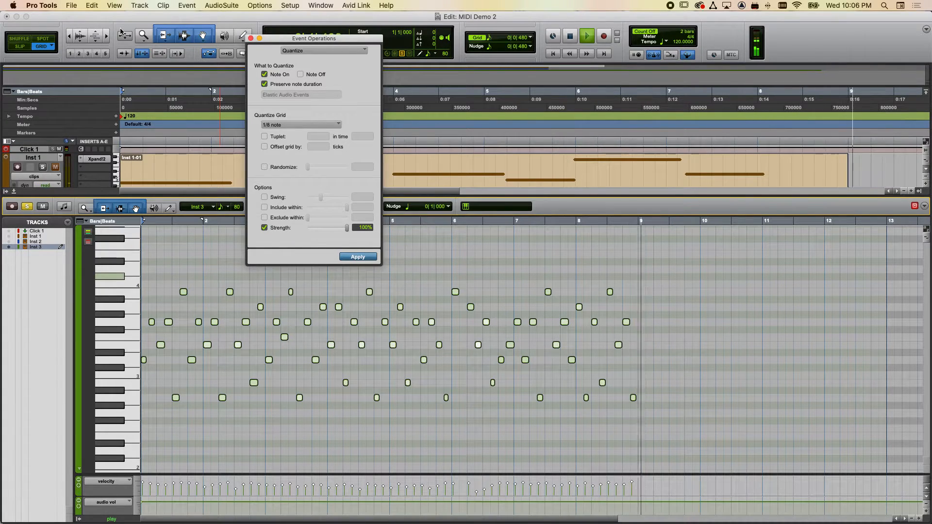
pyautogui.press('space')
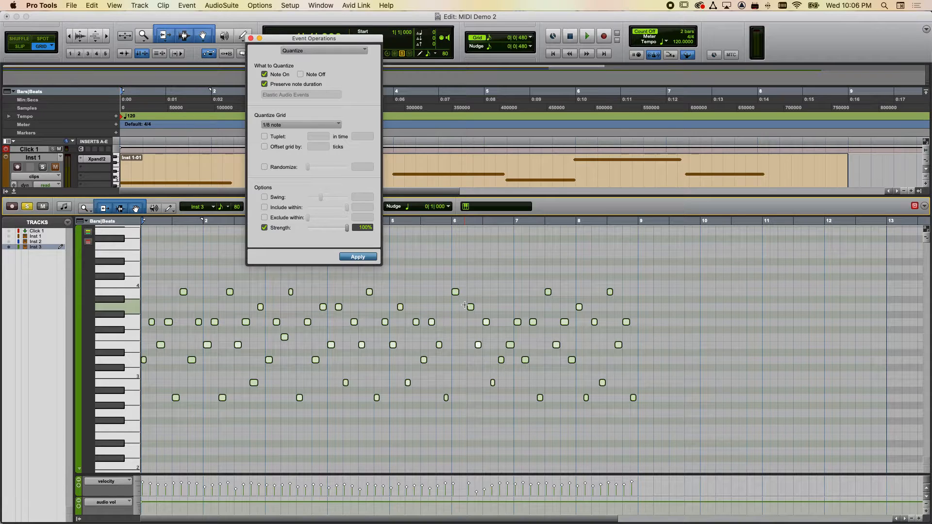
# Nudge the notes from bar 6 beat 2 onward a 1/4 note earlier, and forward again using a 1/8 note nudge value.
pyautogui.moveTo(468, 275); pyautogui.dragTo(633, 423)
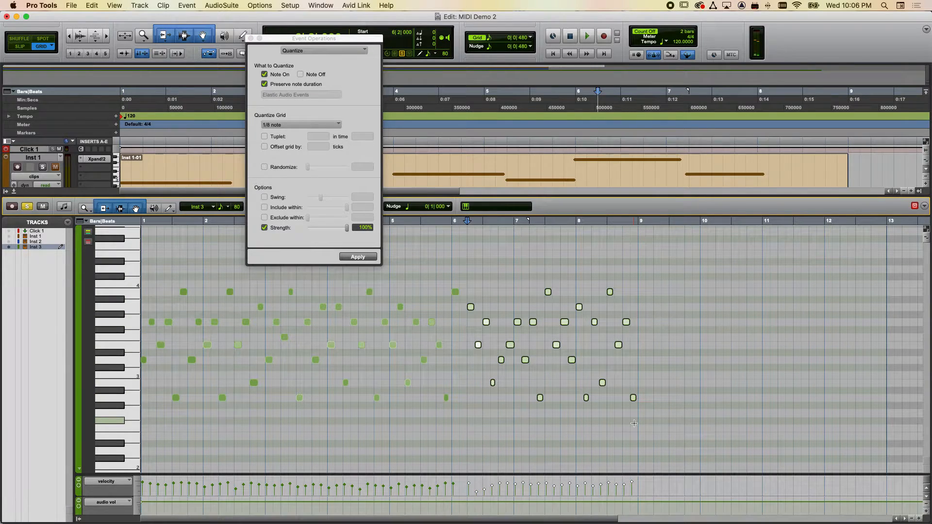
pyautogui.press('-')
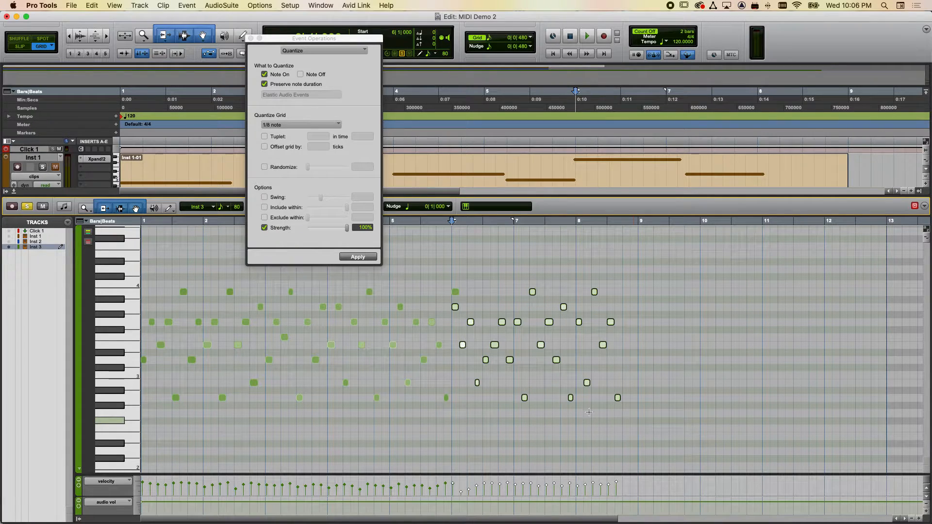
pyautogui.click(448, 206)
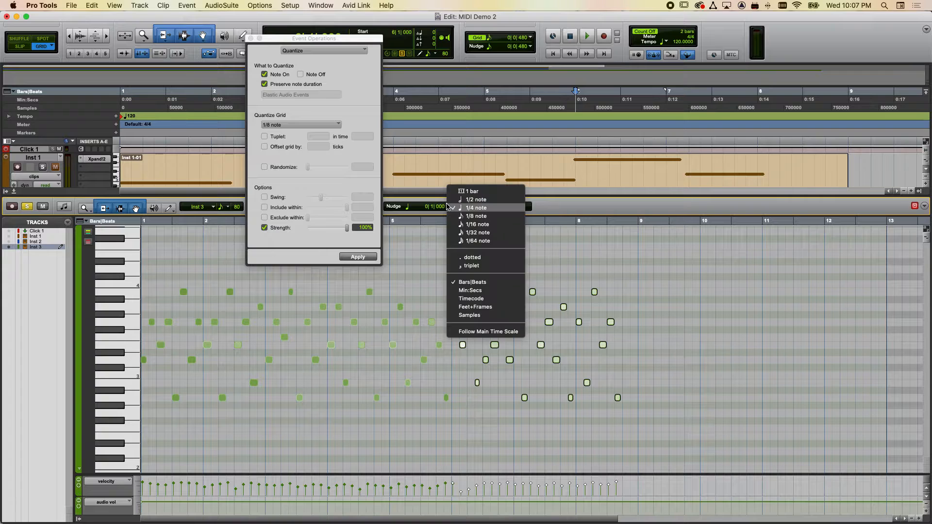
pyautogui.click(460, 216)
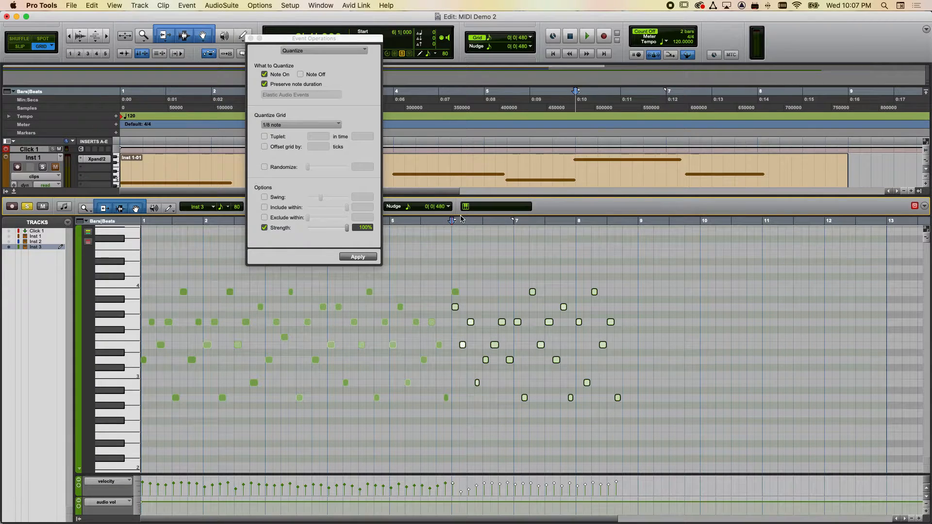
pyautogui.press('+')
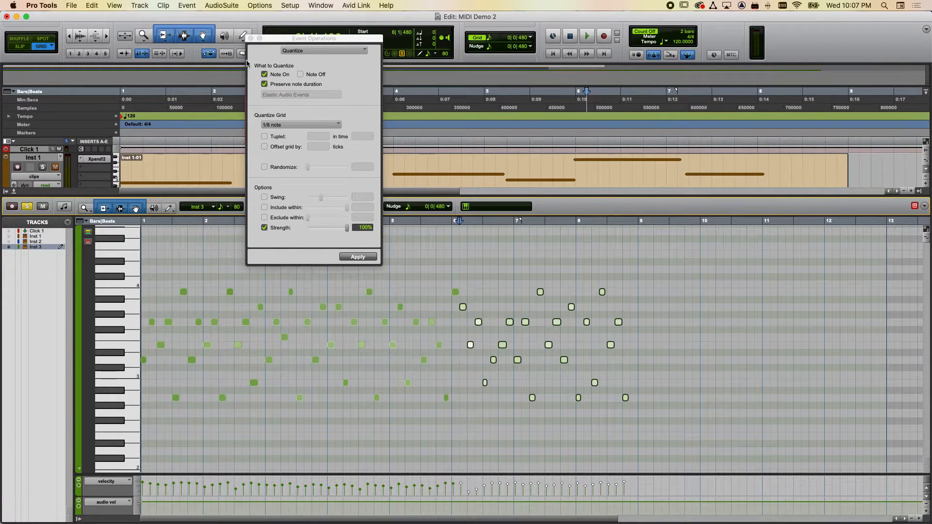
pyautogui.click(251, 38)
# Play the Inst 3 notes from bar 5, and again from bar 2, to check timing and pitch.
pyautogui.click(391, 223)
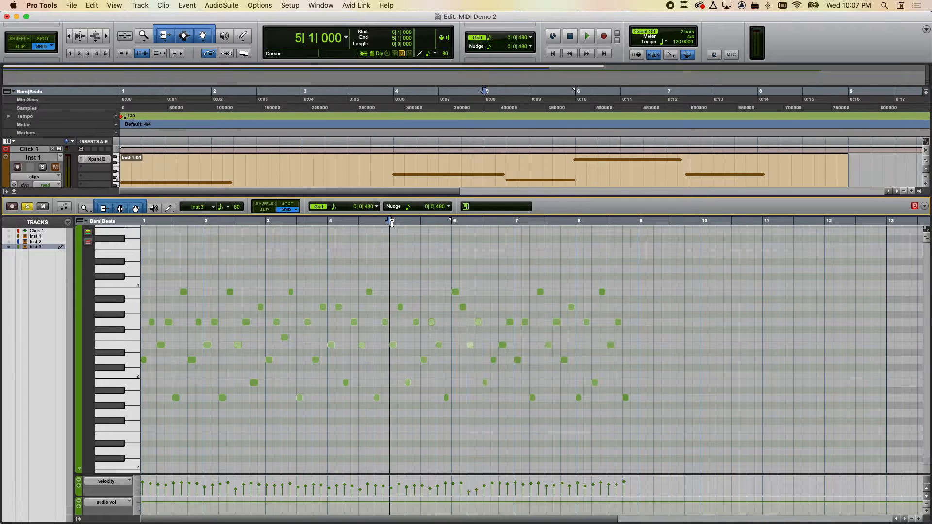
pyautogui.press('space')
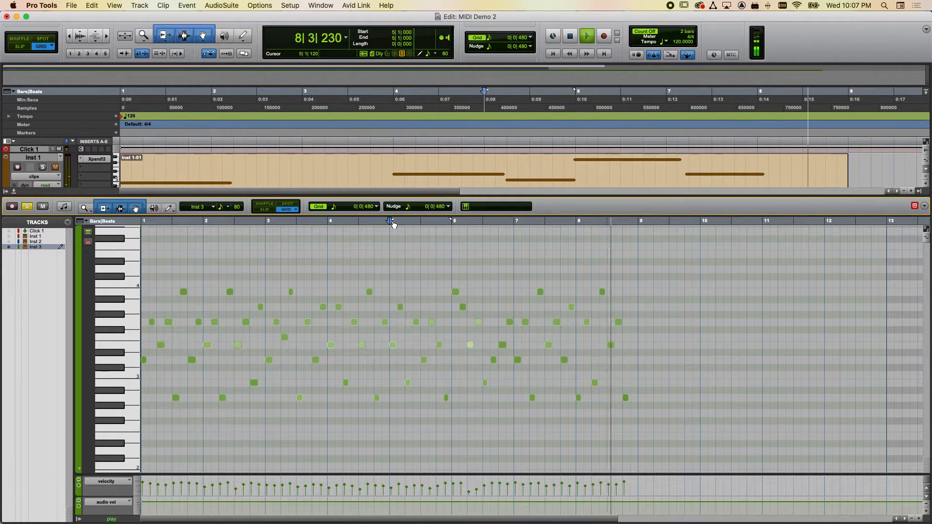
pyautogui.press('space')
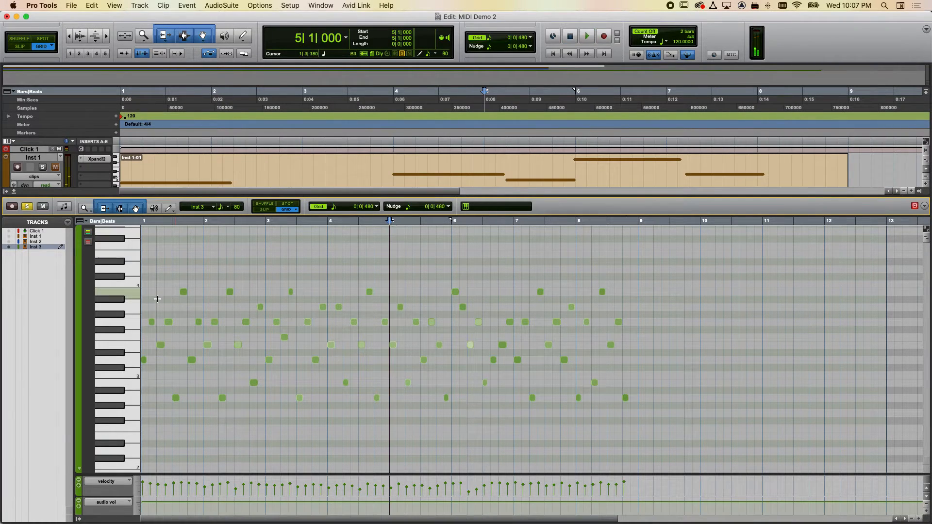
pyautogui.click(234, 222)
pyautogui.click(201, 221)
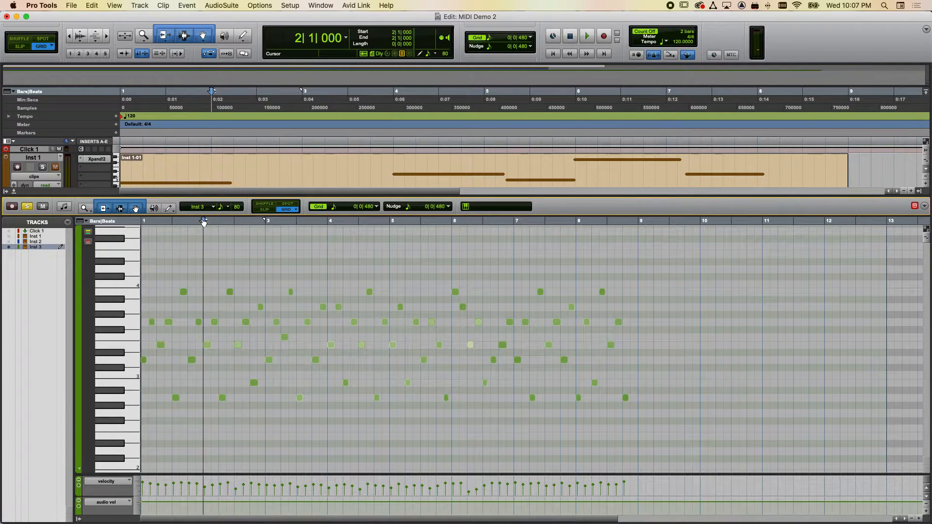
pyautogui.press('space')
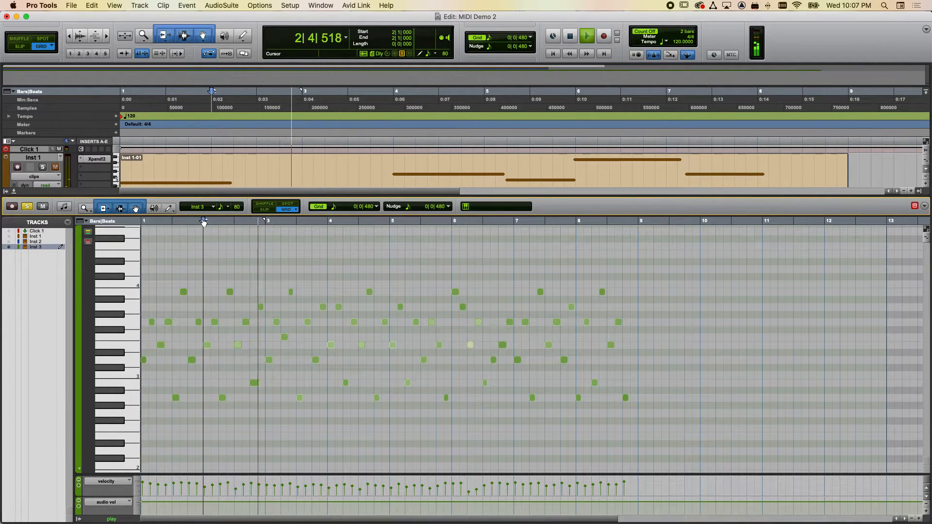
pyautogui.press('space')
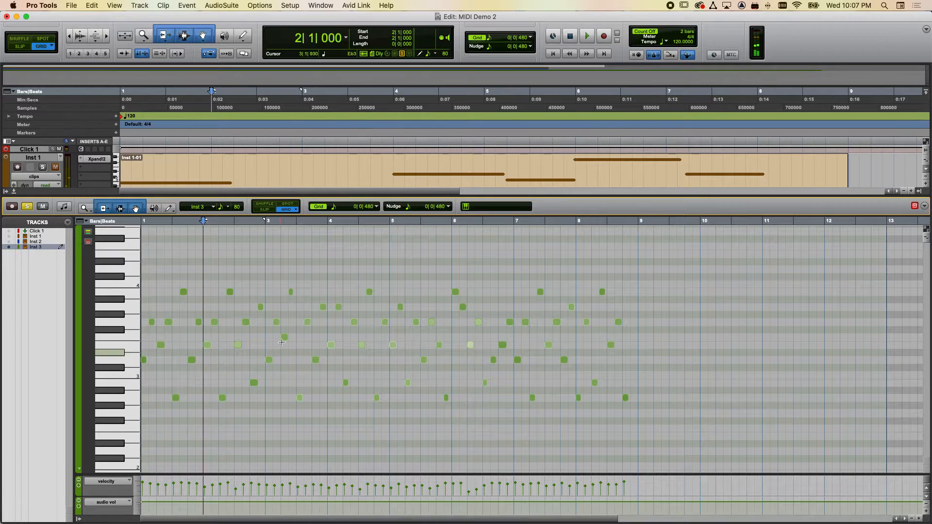
# Move the F3 note at bar 3 beat 2 down one semitone and play back from bar 2 beat 3.
pyautogui.click(284, 336)
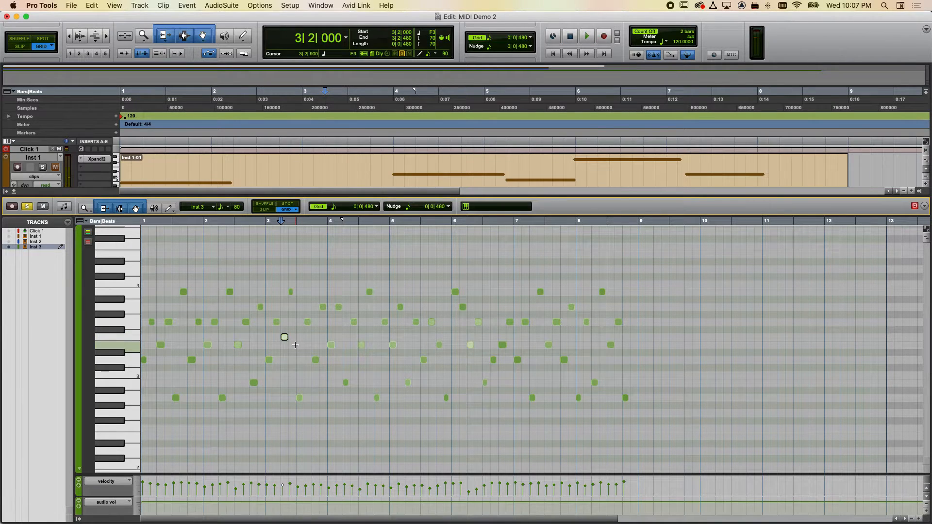
pyautogui.moveTo(284, 336); pyautogui.dragTo(283, 345)
pyautogui.click(236, 225)
pyautogui.press('space')
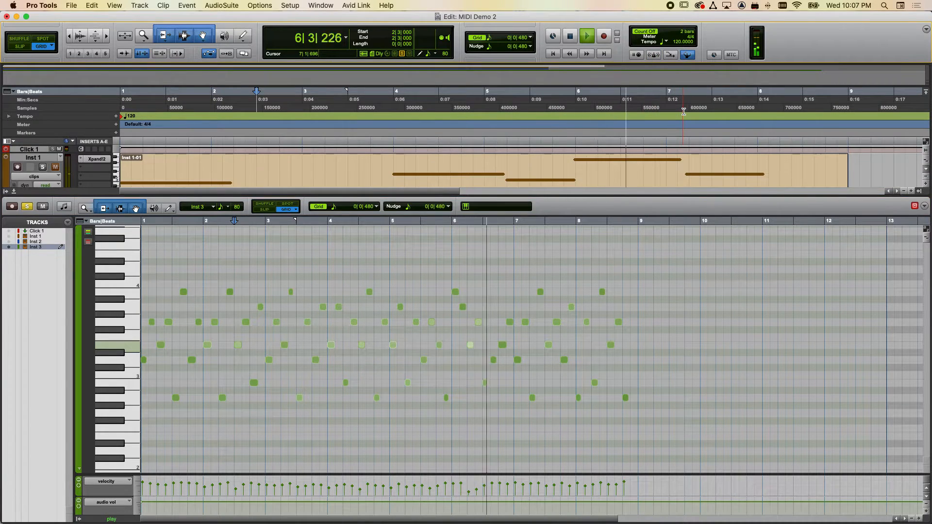
pyautogui.click(570, 36)
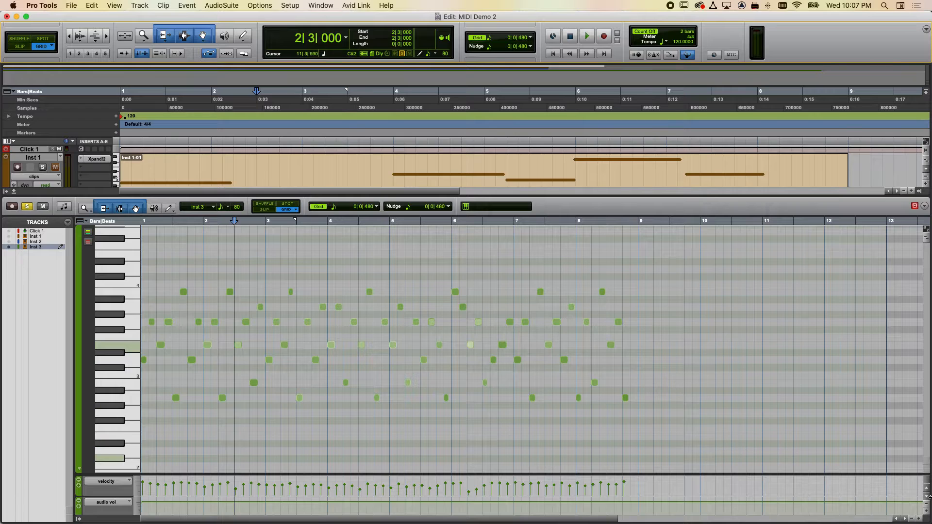
# Open the Inst 2 clip in the MIDI Editor and bring up the Quantize event operation, moved clear of the notes.
pyautogui.click(15, 191)
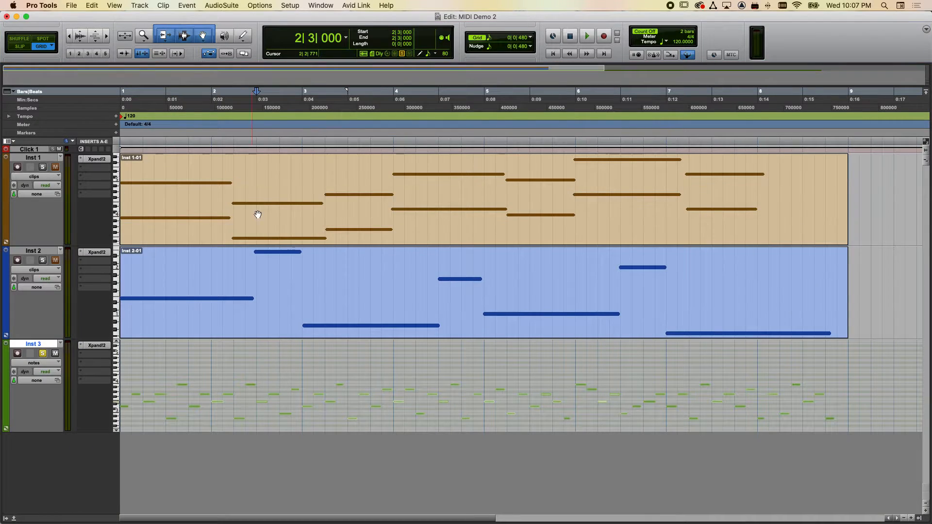
pyautogui.doubleClick(269, 320)
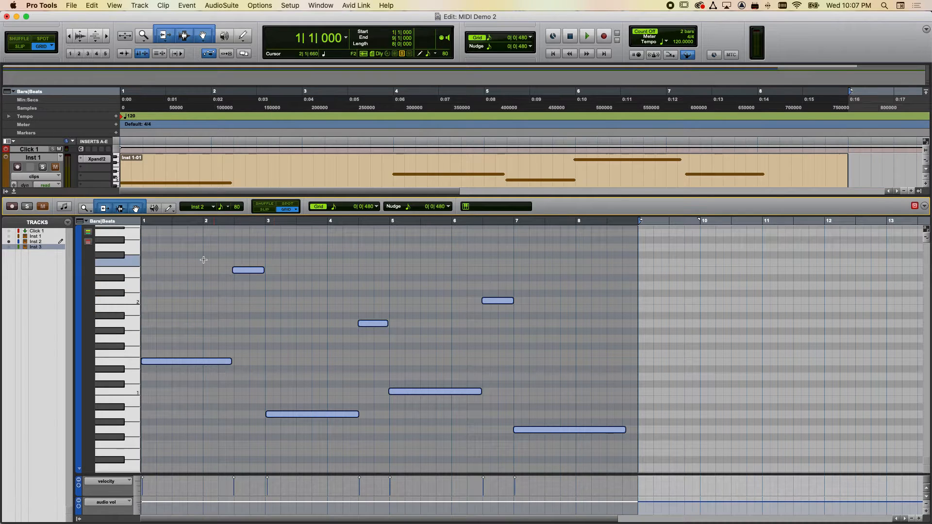
pyautogui.click(187, 5)
pyautogui.moveTo(190, 36)
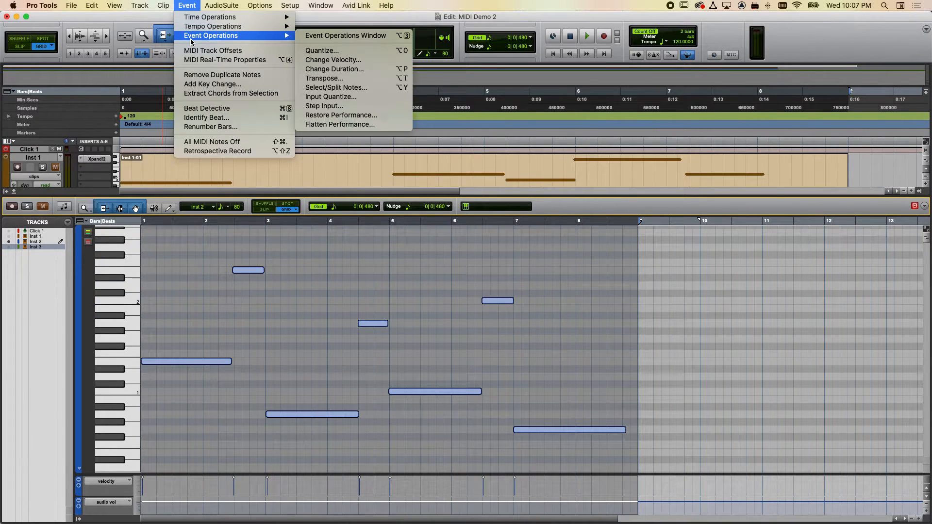
pyautogui.click(347, 52)
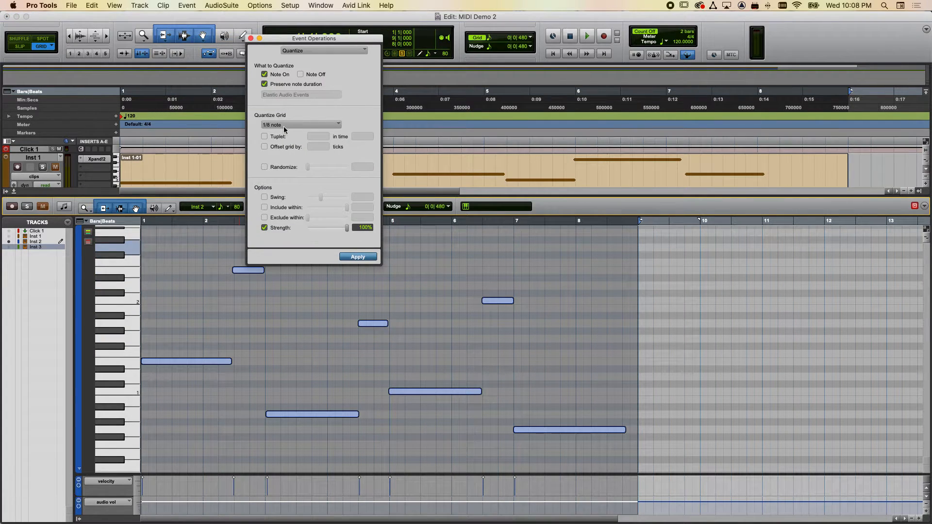
pyautogui.moveTo(294, 40); pyautogui.dragTo(383, 19)
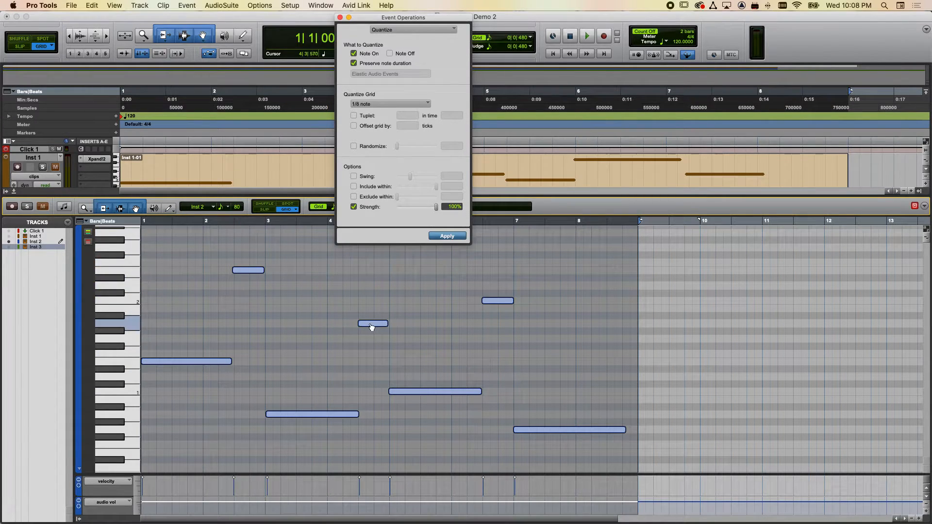
# Quantize the Inst 2 notes to a 1/4 note grid at 100% strength and play the result.
pyautogui.click(369, 102)
pyautogui.click(371, 97)
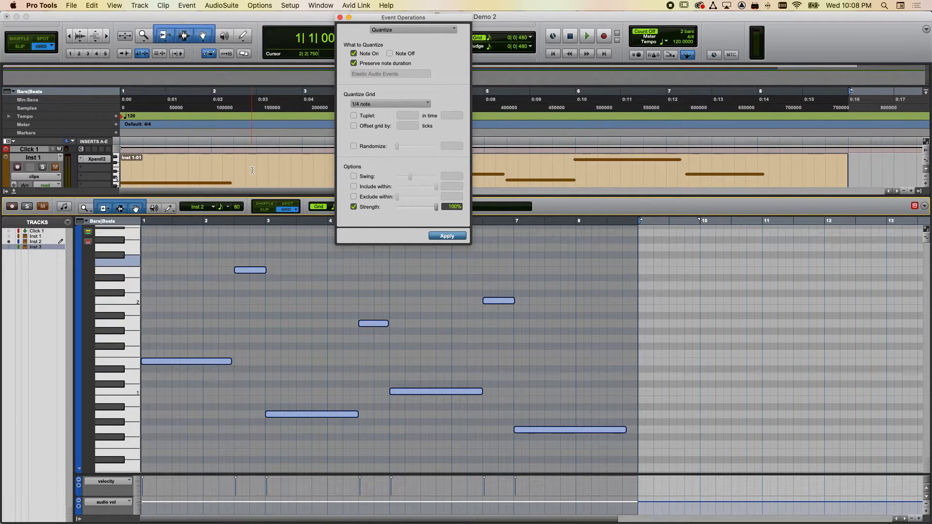
pyautogui.press('space')
pyautogui.press('space')
# Hide the MIDI Editor to play back Inst 2 and Inst 3 together, and close the Event Operations window.
pyautogui.click(12, 192)
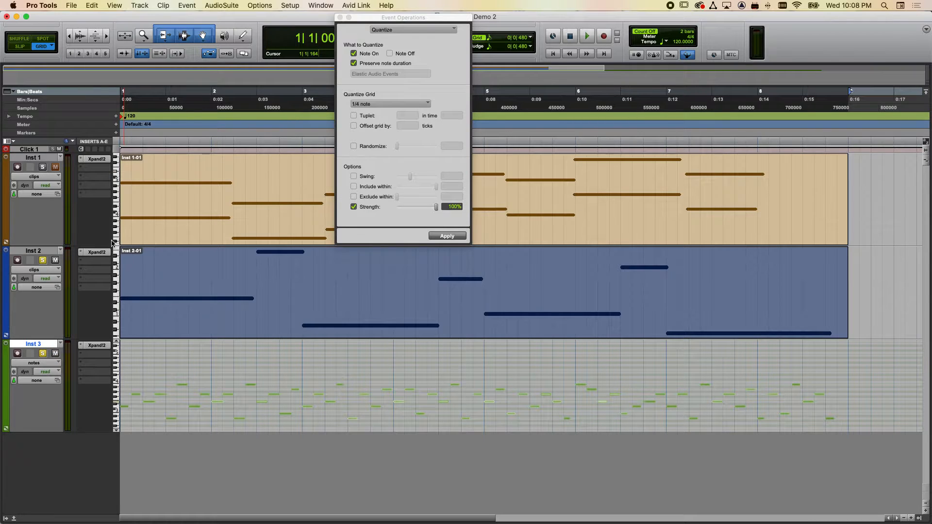
pyautogui.press('space')
pyautogui.click(340, 18)
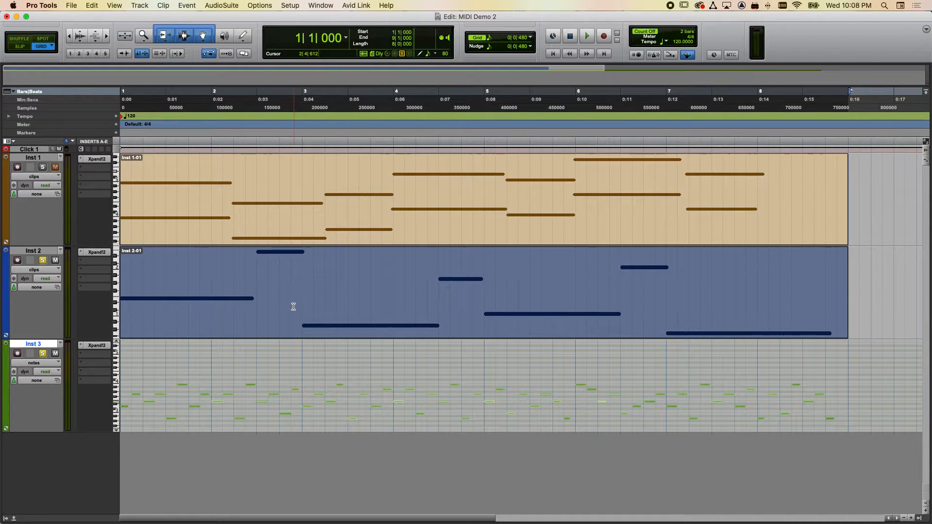
# Reopen the Inst 2 clip in the MIDI Editor and play it from the session start.
pyautogui.doubleClick(287, 331)
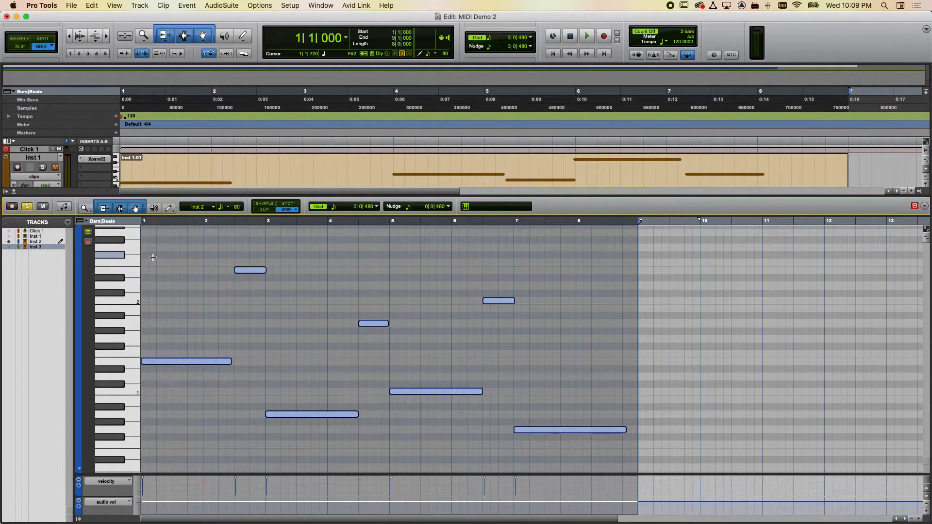
pyautogui.press('space')
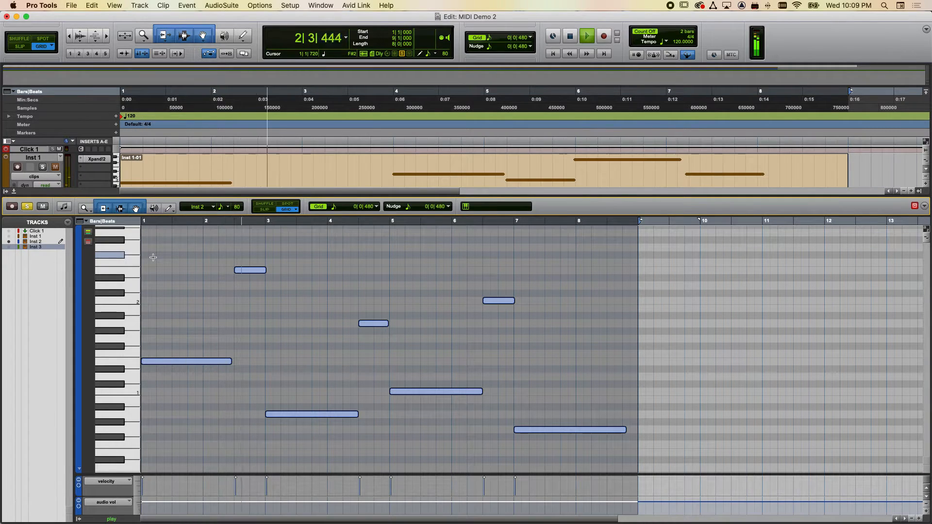
pyautogui.press('space')
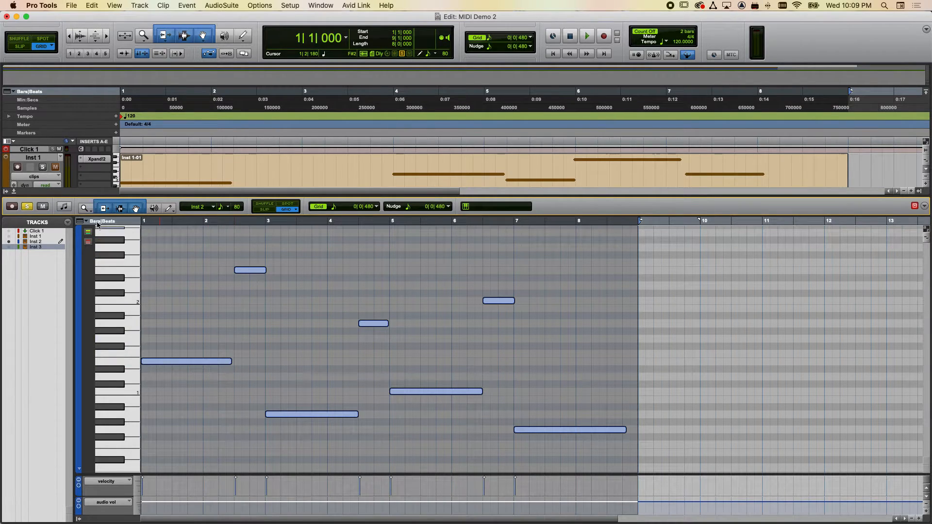
# Switch the edit mode from Grid to Slip.
pyautogui.click(21, 47)
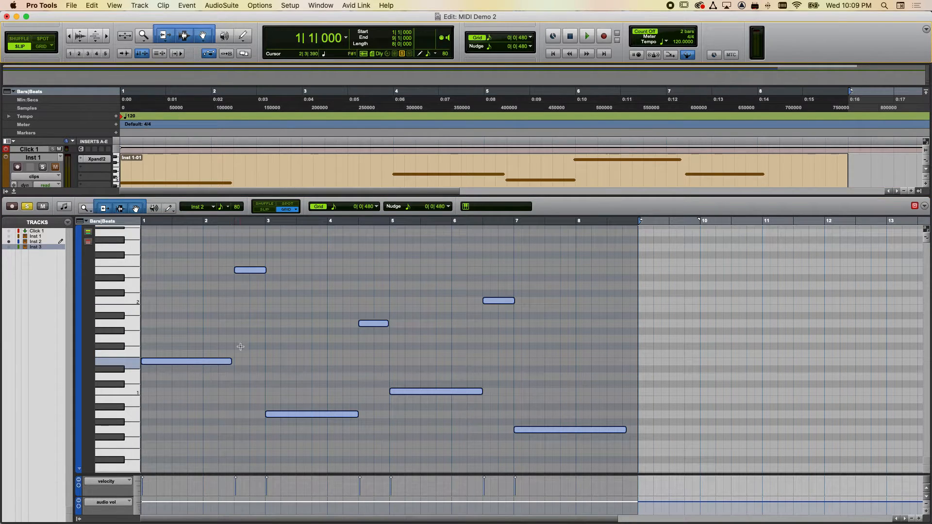
# Try shortening all the selected Inst 2 notes together by trimming one note's end, then undo the change and clear the selection.
pyautogui.moveTo(264, 269); pyautogui.dragTo(264, 270)
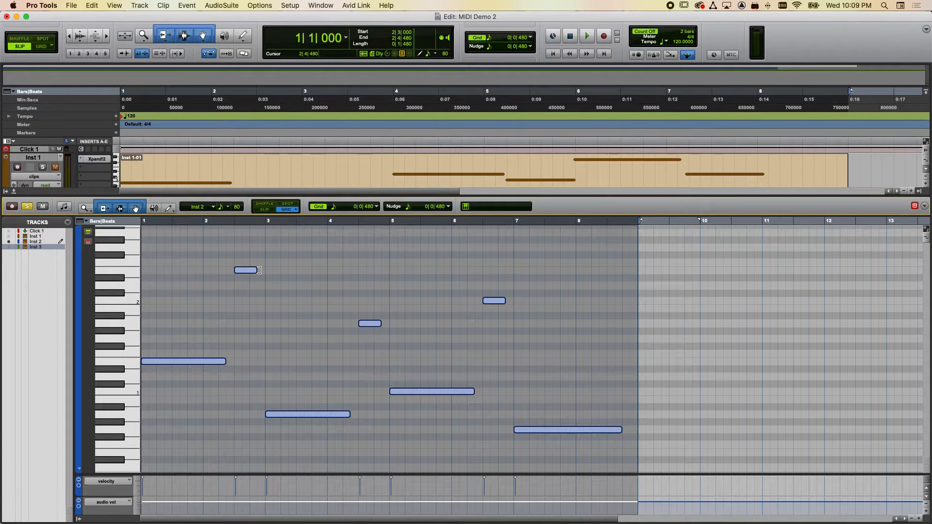
pyautogui.press('Return')
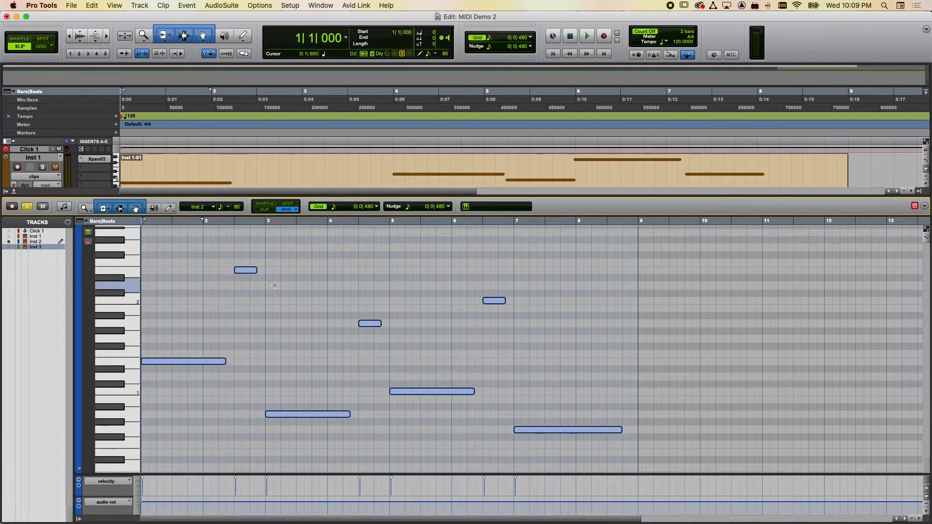
pyautogui.press('super+z')
pyautogui.click(274, 296)
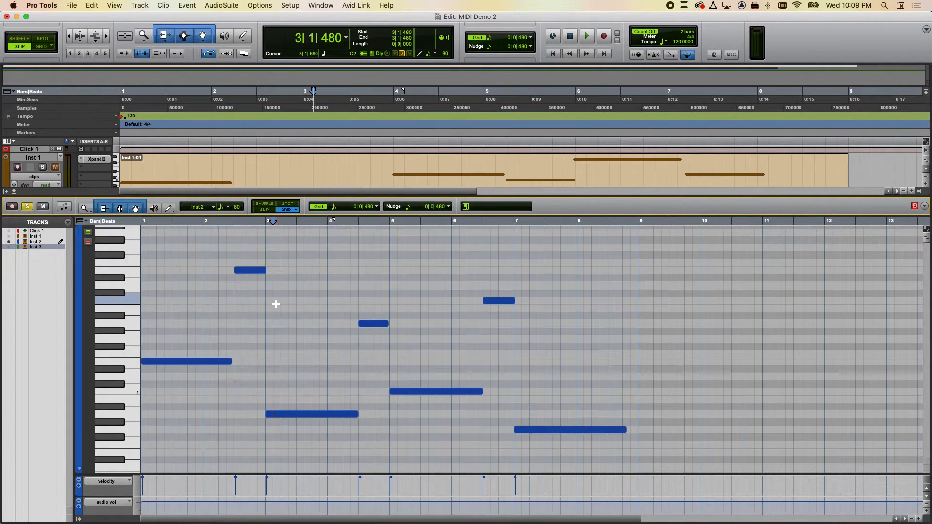
# Trim the short E2, A1 and C2 notes individually by moving their ends earlier, and extend the opening E1 note to 2|3|000.
pyautogui.click(257, 276)
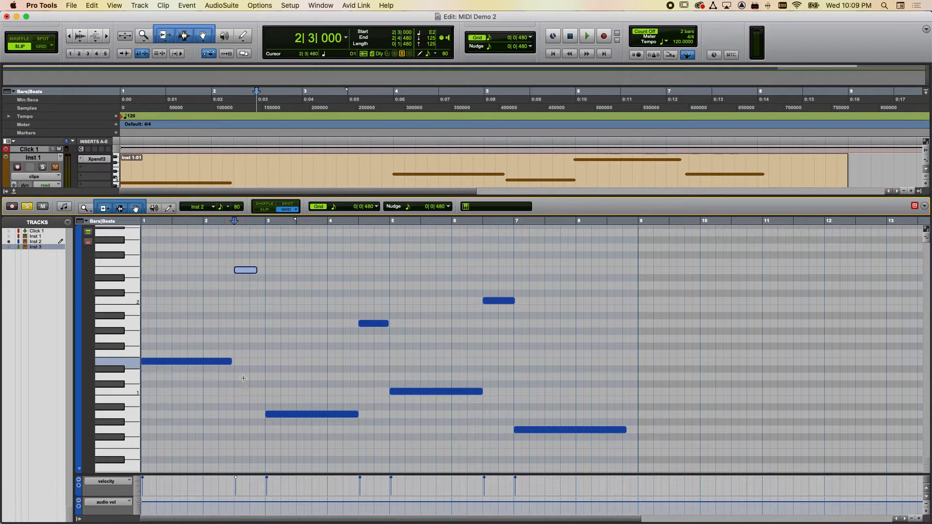
pyautogui.click(228, 361)
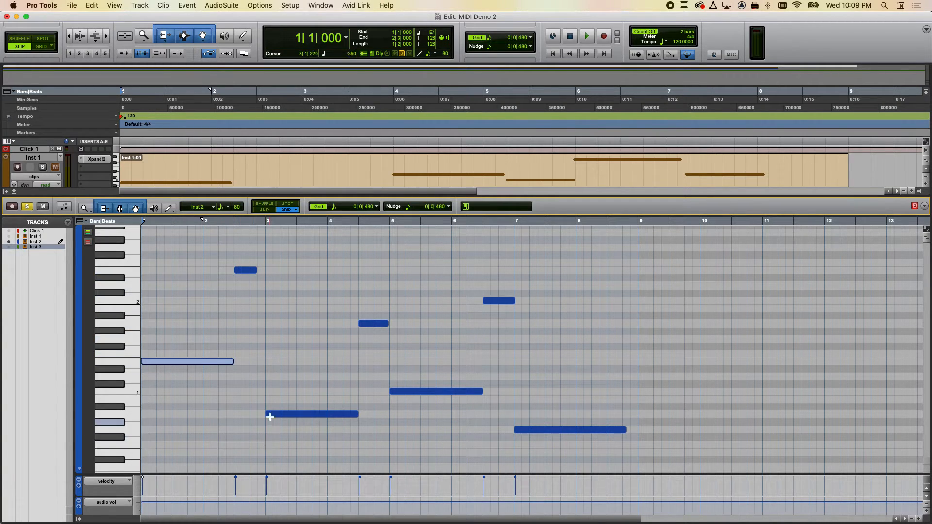
pyautogui.moveTo(384, 326); pyautogui.dragTo(382, 326)
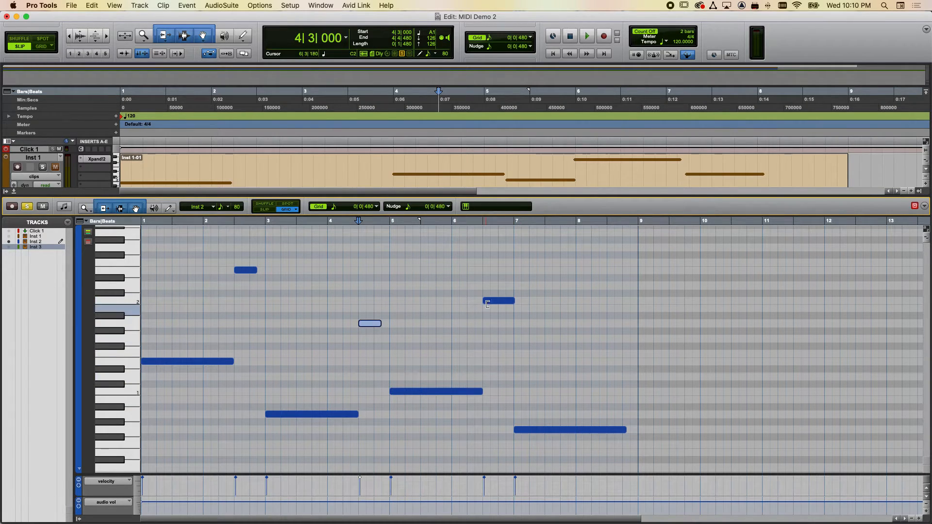
pyautogui.click(512, 301)
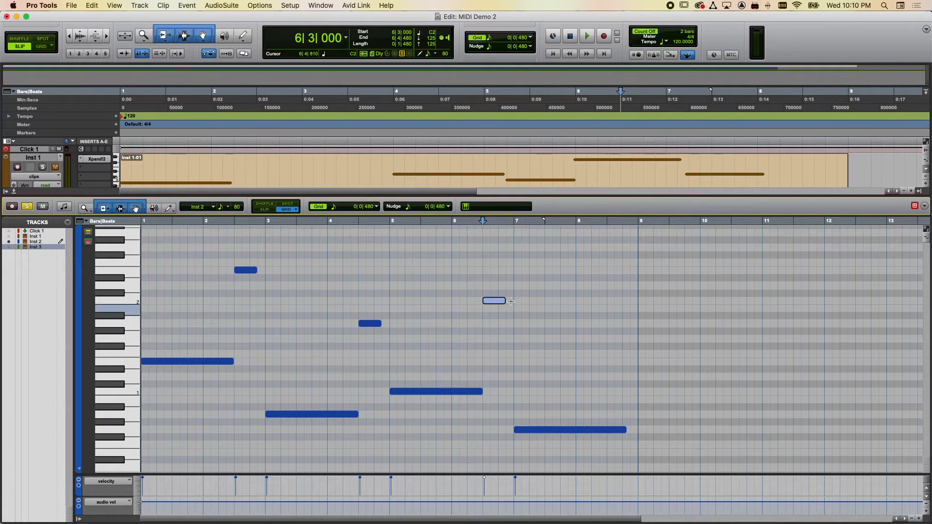
# Play the Inst 2 part from the session start to check the adjusted note lengths.
pyautogui.press('space')
pyautogui.press('space')
pyautogui.click(143, 234)
pyautogui.press('space')
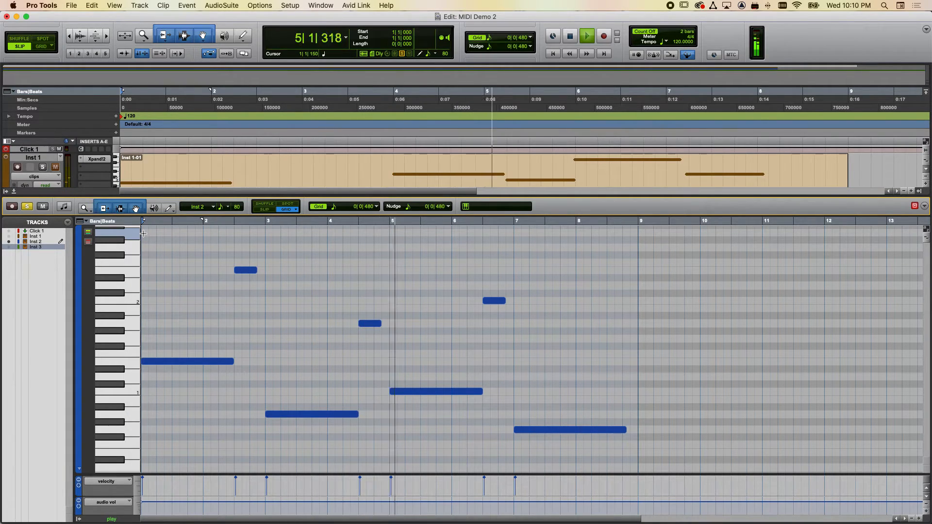
pyautogui.press('space')
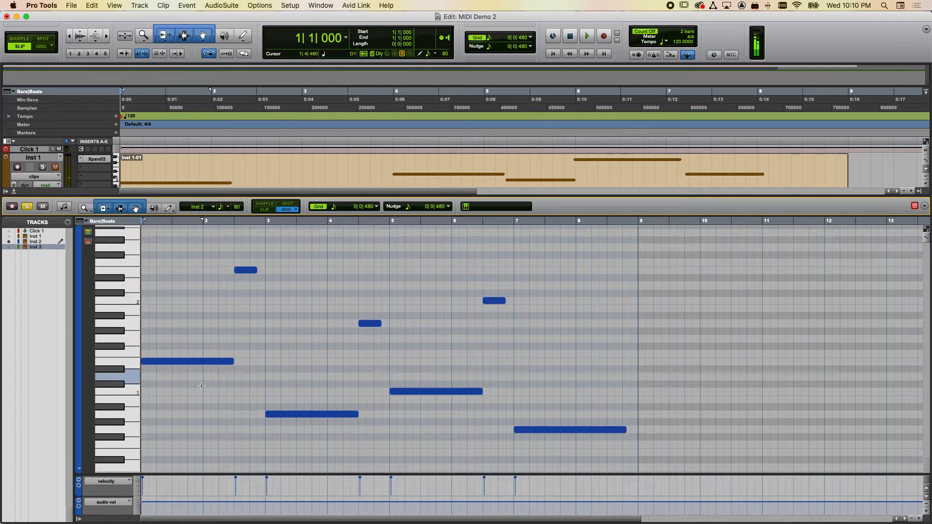
# Extend the opening E1 note on Inst 2 to 2|3|480 and play the part from the start.
pyautogui.click(232, 362)
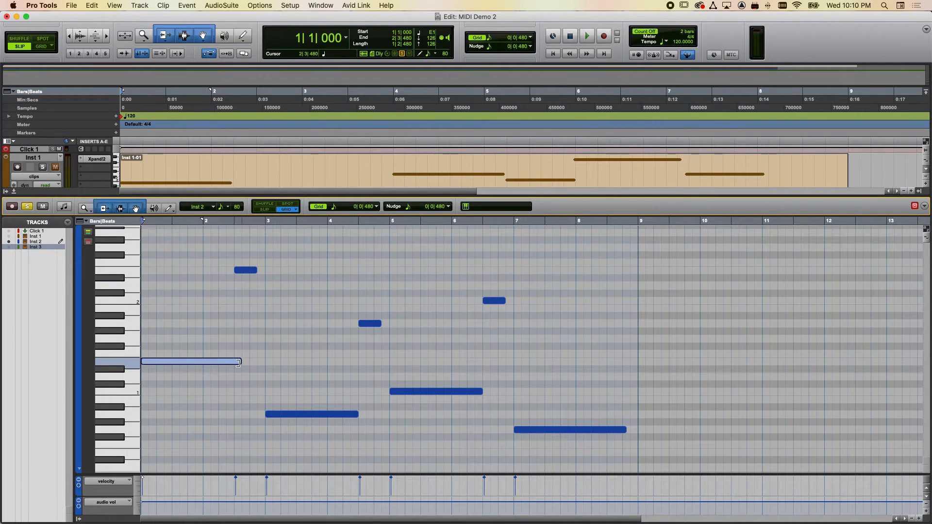
pyautogui.press('space')
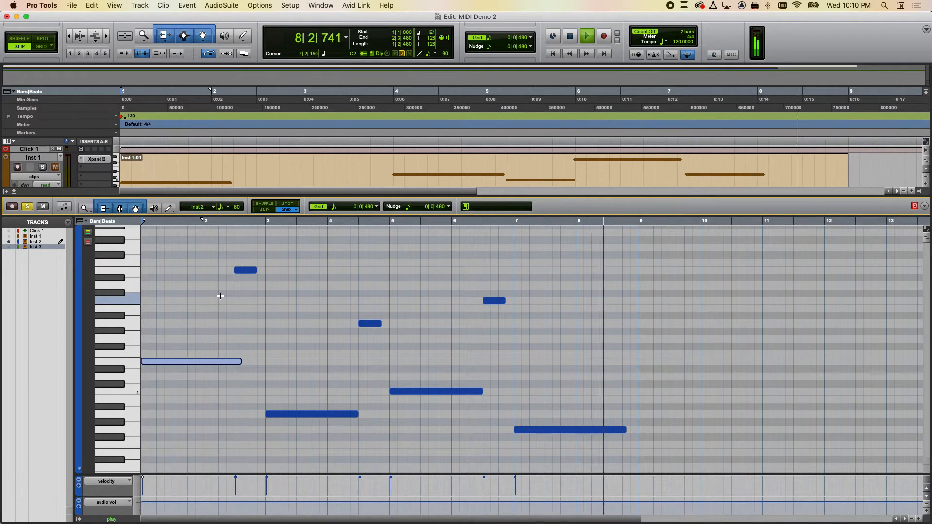
pyautogui.press('space')
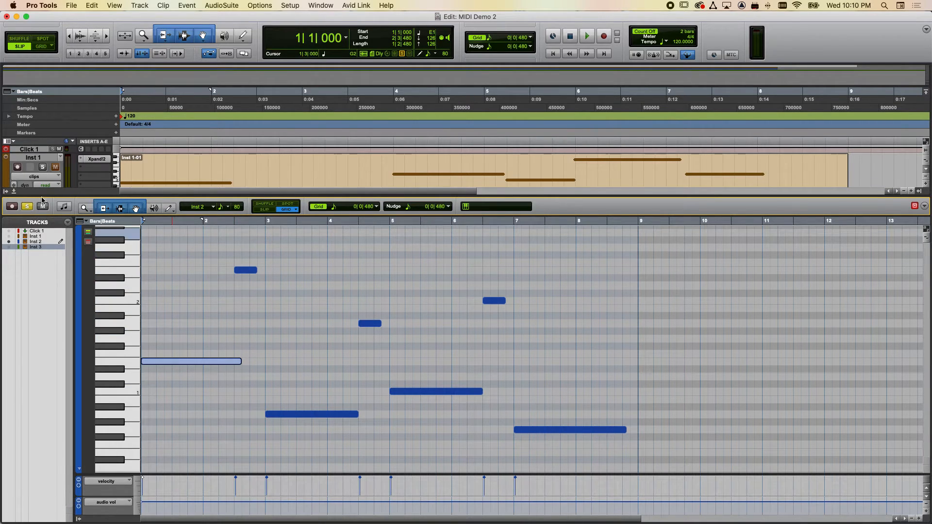
# Open the Inst 1 clip in the MIDI Editor in place of Inst 2, solo the track and play it.
pyautogui.click(15, 192)
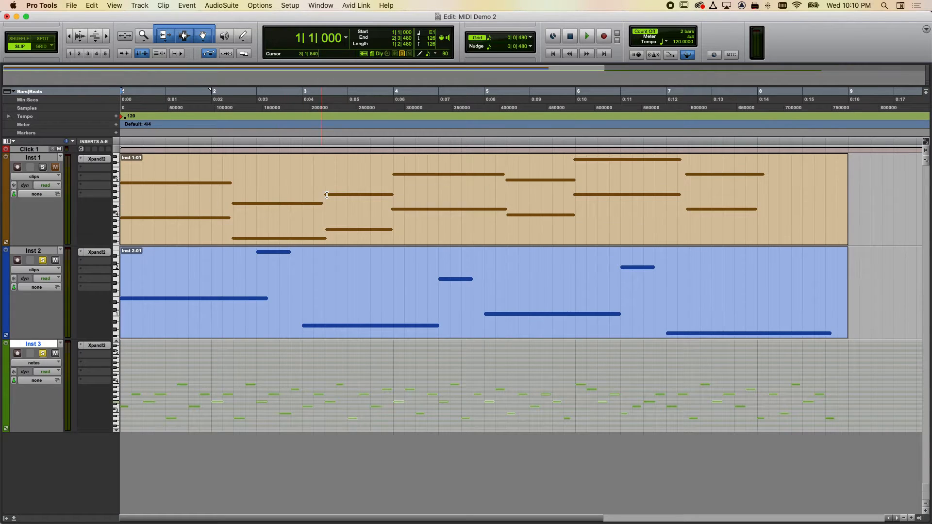
pyautogui.doubleClick(294, 230)
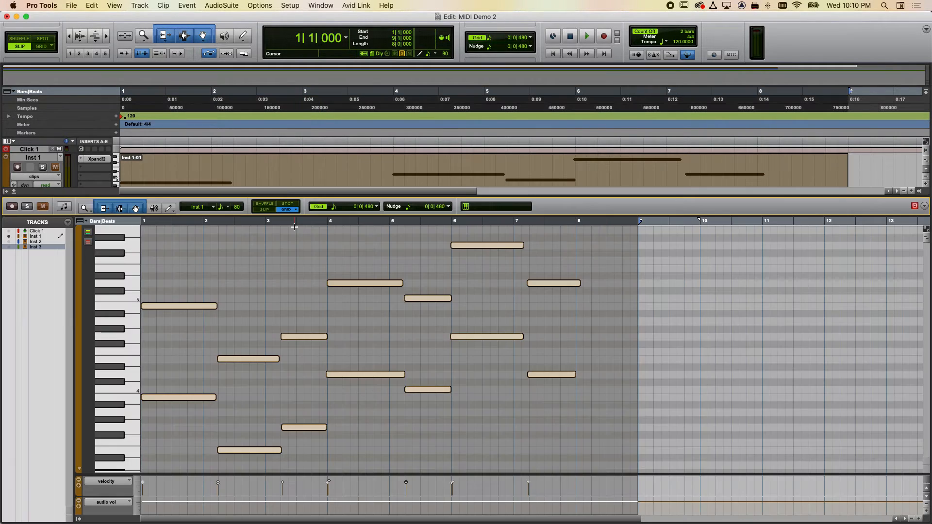
pyautogui.click(43, 167)
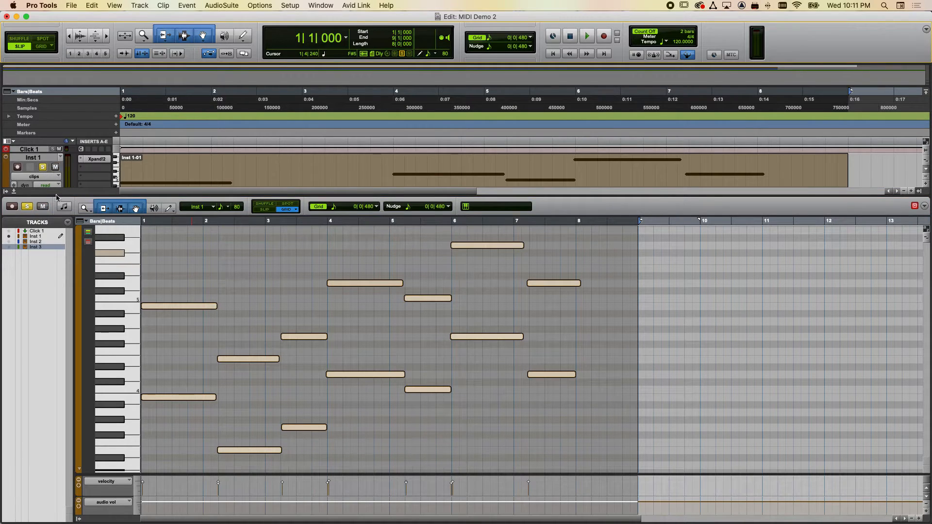
pyautogui.press('space')
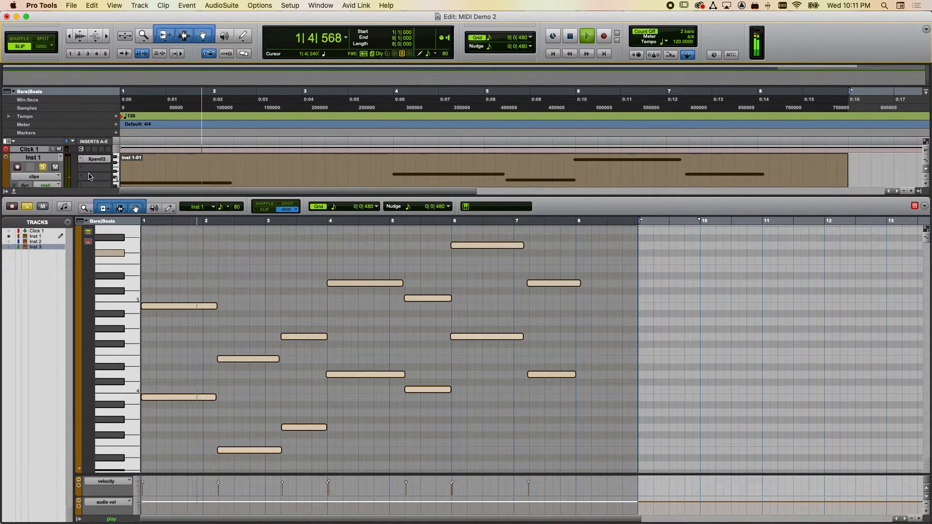
pyautogui.press('space')
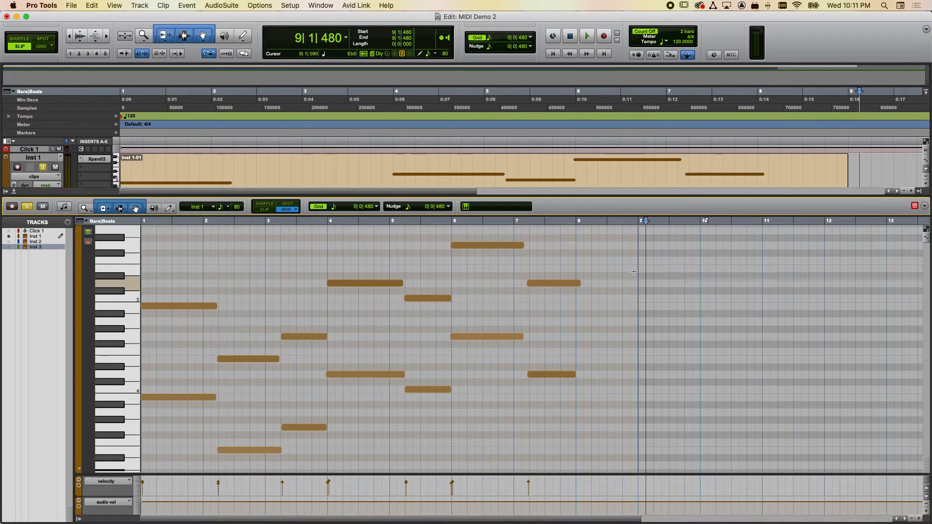
# Quantize all Inst 1 notes to a 1/8 note grid at 100% strength, close Event Operations and play the result.
pyautogui.moveTo(596, 248); pyautogui.dragTo(174, 463)
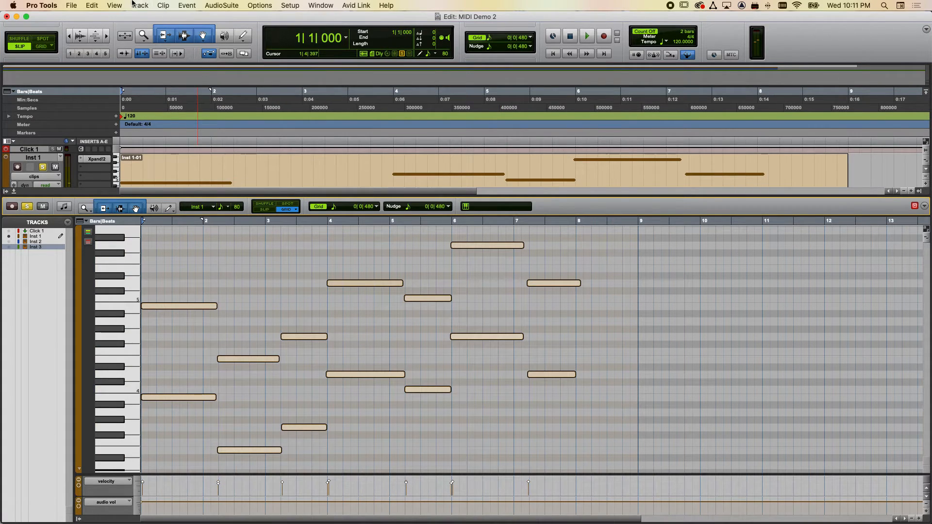
pyautogui.click(187, 5)
pyautogui.moveTo(193, 38)
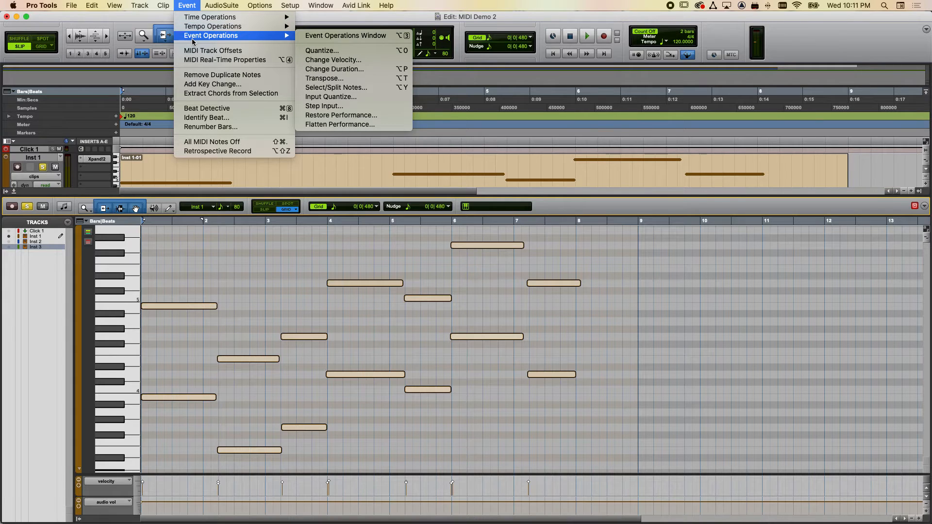
pyautogui.click(322, 51)
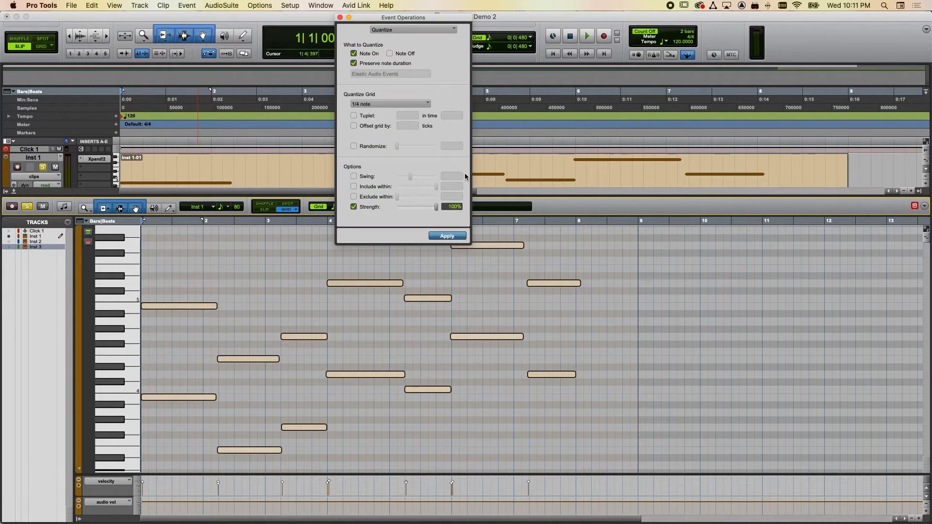
pyautogui.click(383, 104)
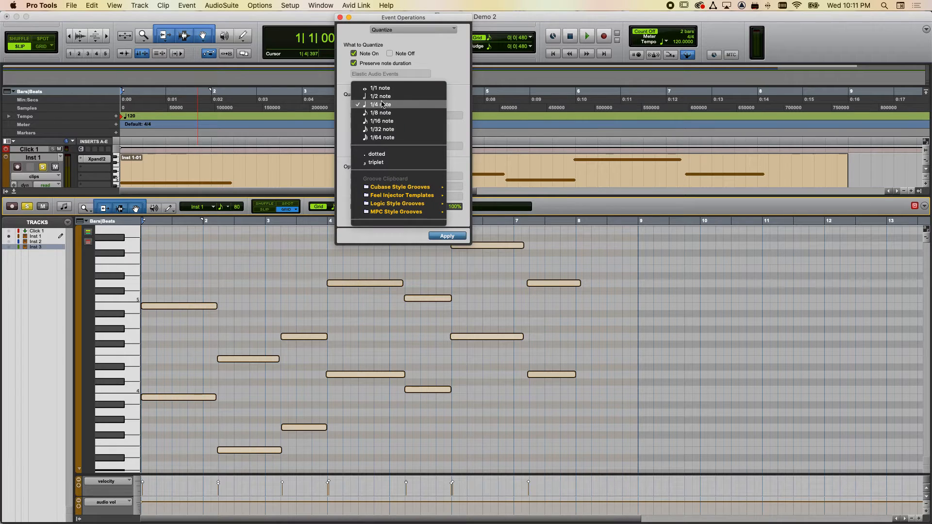
pyautogui.click(381, 112)
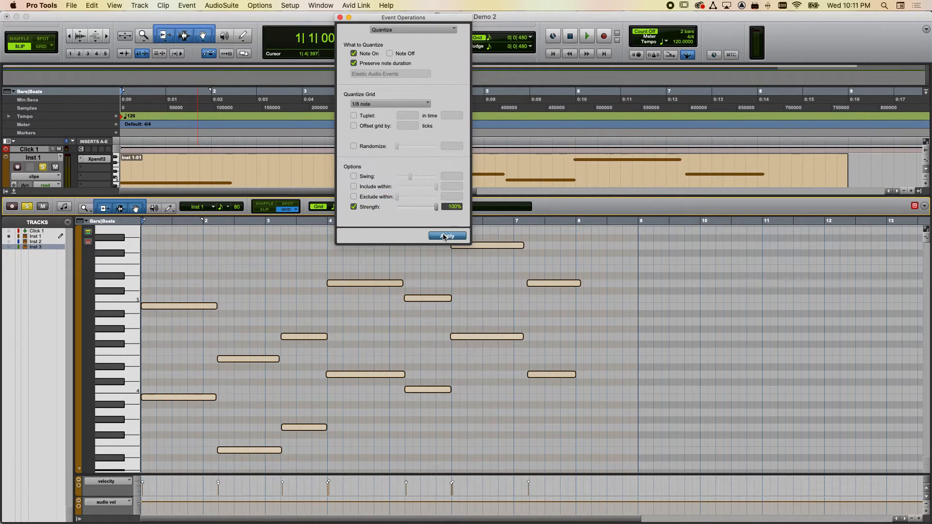
pyautogui.click(444, 237)
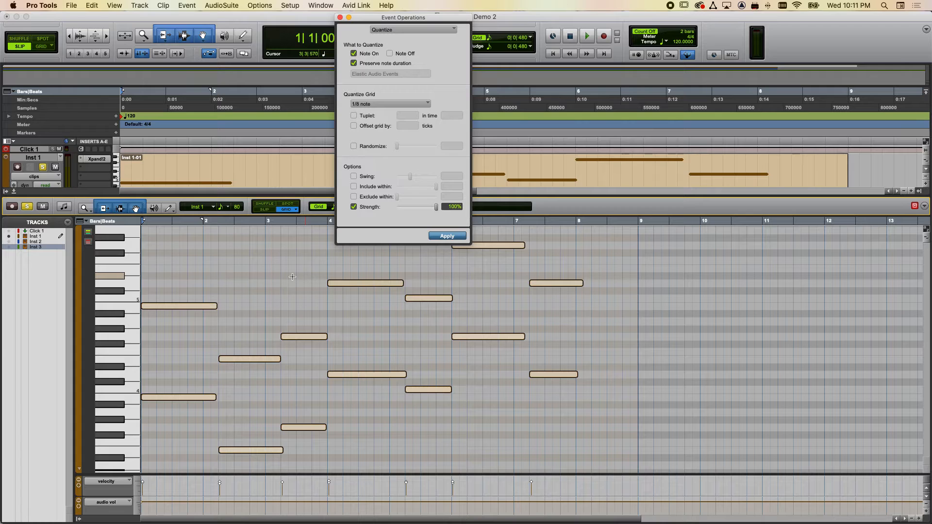
pyautogui.click(340, 17)
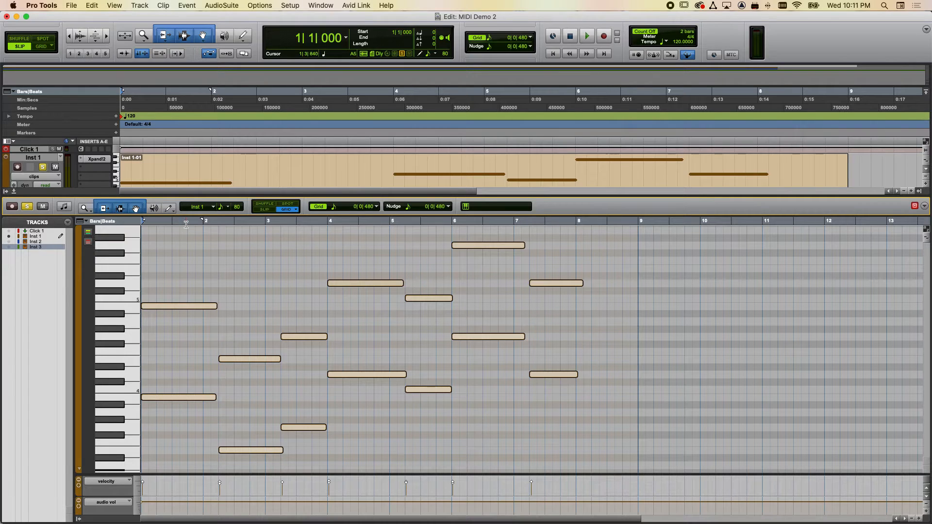
pyautogui.press('space')
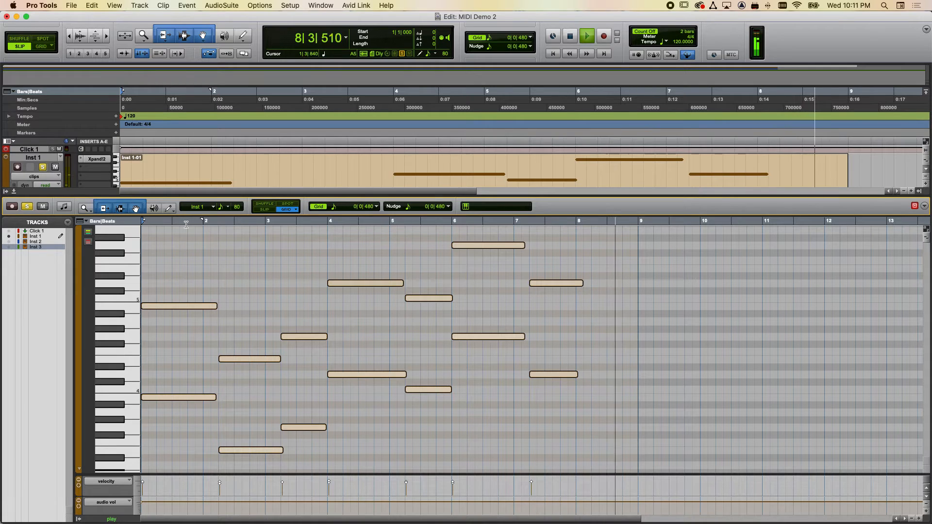
pyautogui.press('space')
# Switch to Grid mode and extend the last two Inst 1 notes, D5 and D4, to the clip's end at 9|1|000.
pyautogui.moveTo(562, 253); pyautogui.dragTo(562, 395)
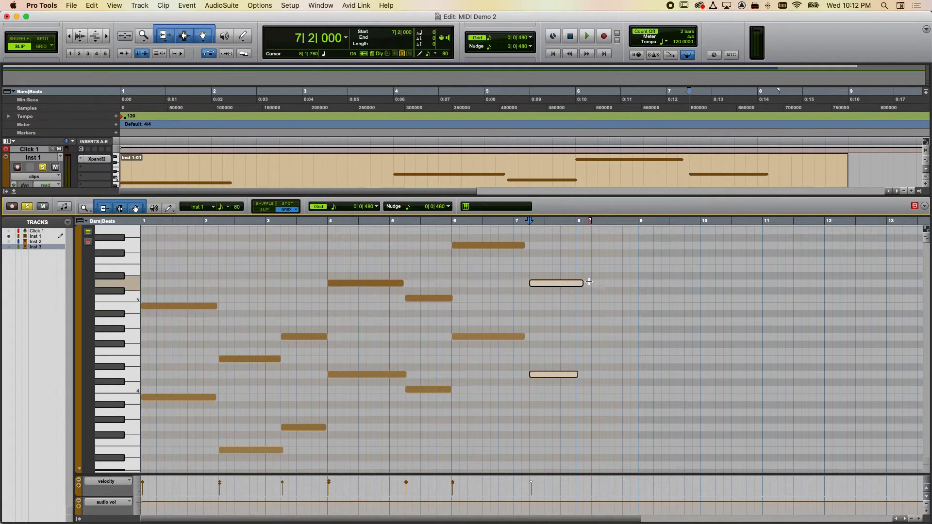
pyautogui.click(586, 309)
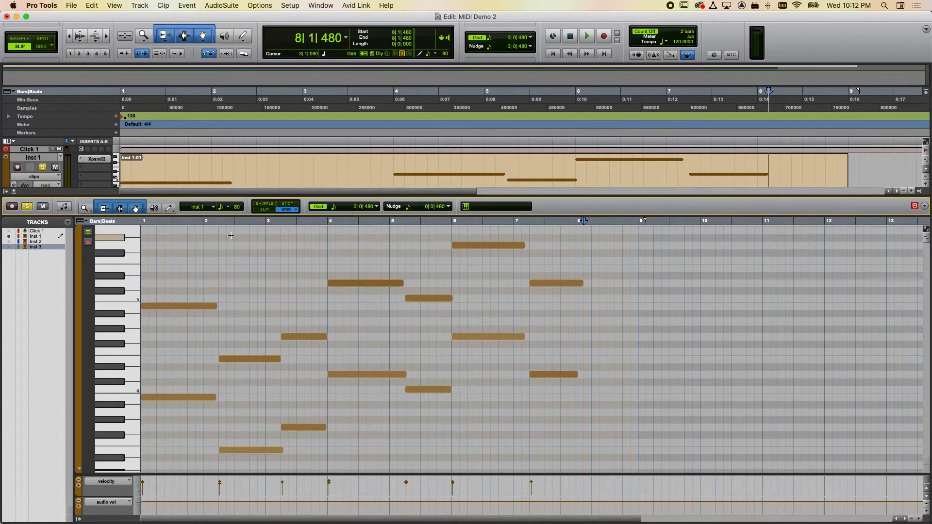
pyautogui.click(40, 49)
pyautogui.click(553, 284)
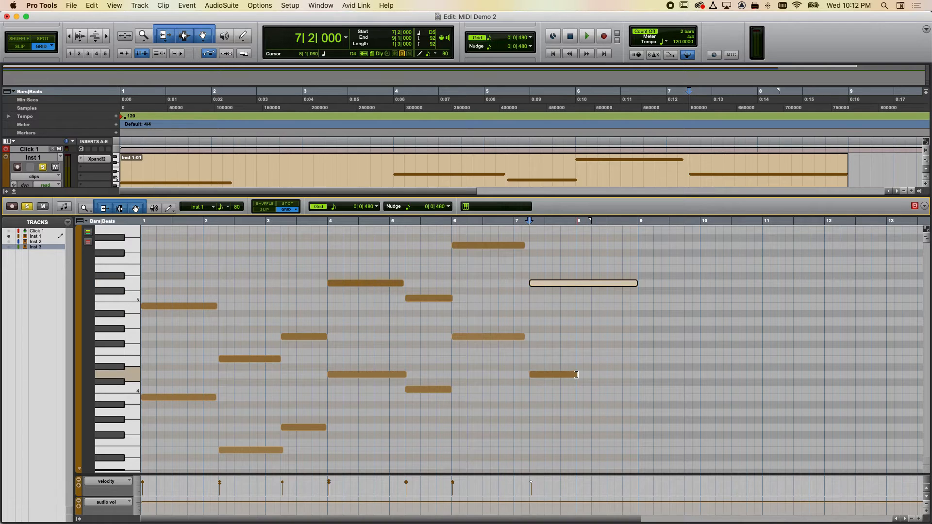
pyautogui.moveTo(577, 374); pyautogui.dragTo(633, 375)
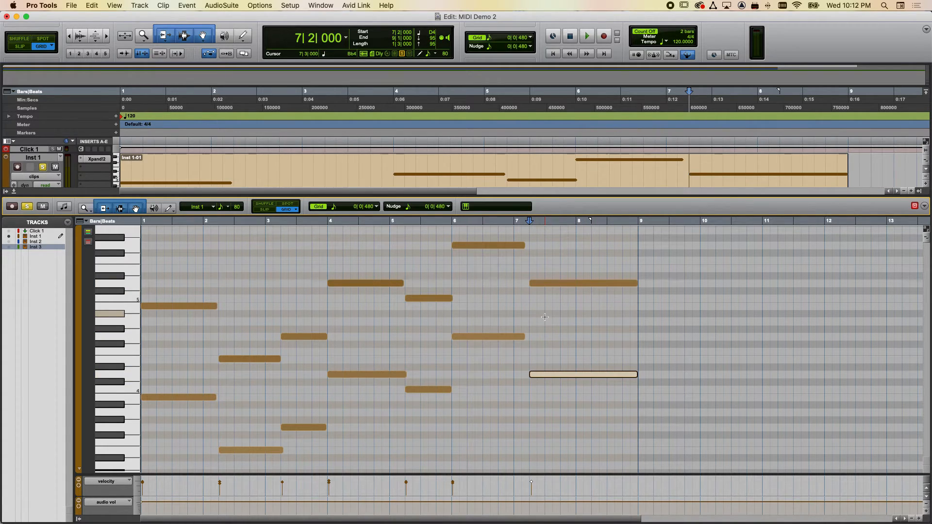
pyautogui.click(452, 284)
pyautogui.click(224, 5)
pyautogui.moveTo(187, 5)
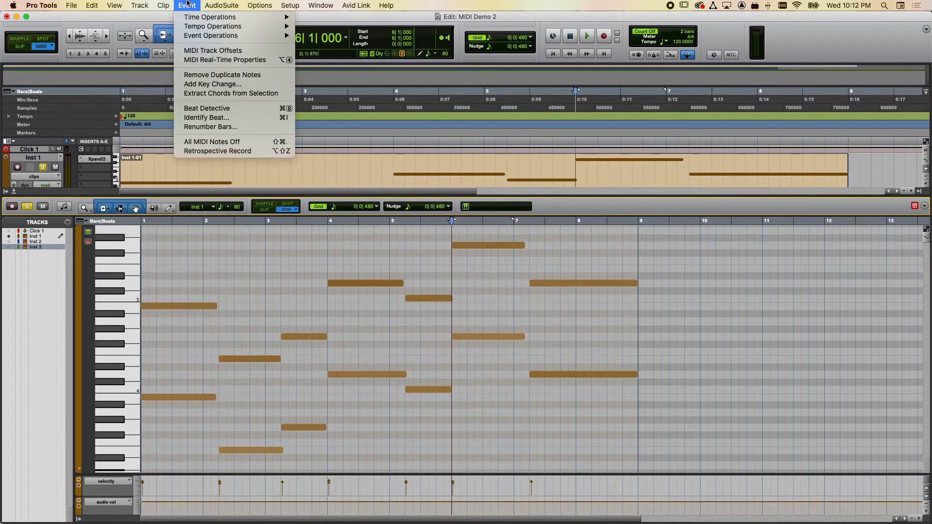
pyautogui.moveTo(192, 36)
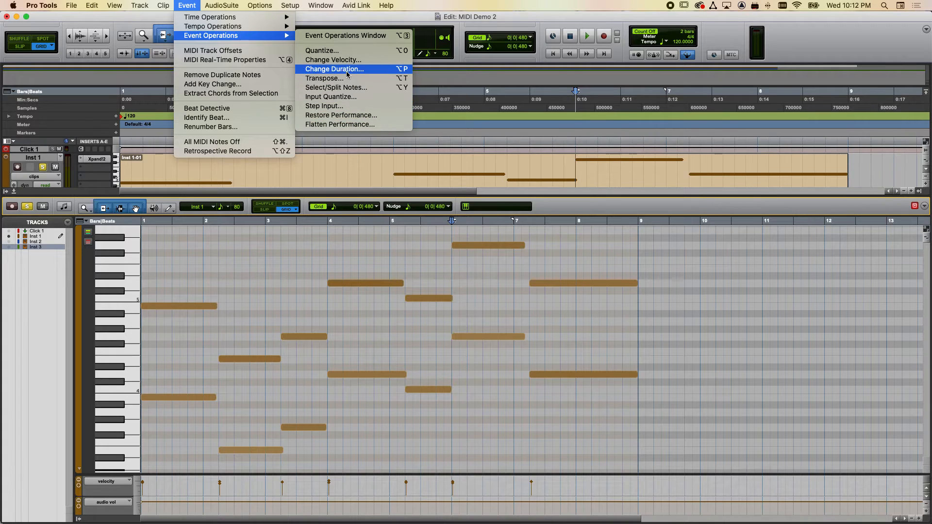
pyautogui.click(257, 251)
# Select all Inst 1 notes except the last two and open Change Duration for them, keeping its window clear of most notes.
pyautogui.moveTo(168, 240); pyautogui.dragTo(500, 457)
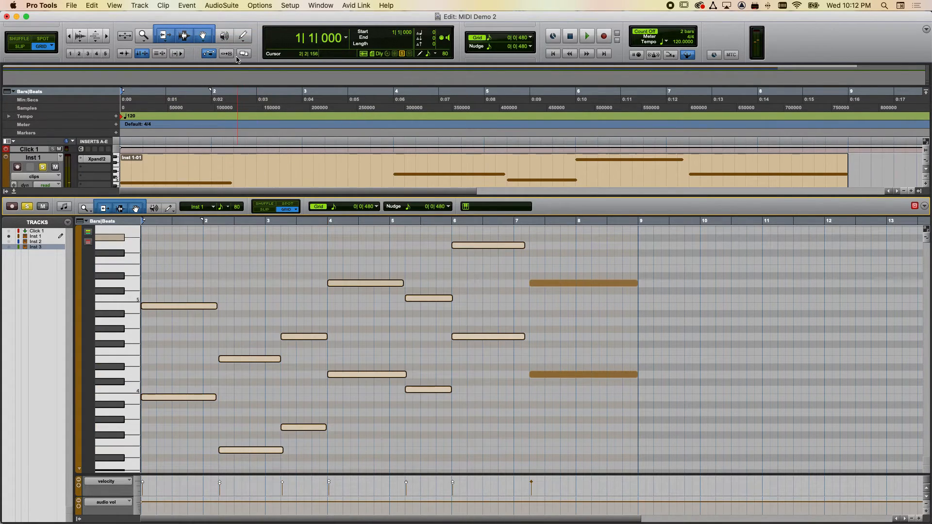
pyautogui.click(225, 4)
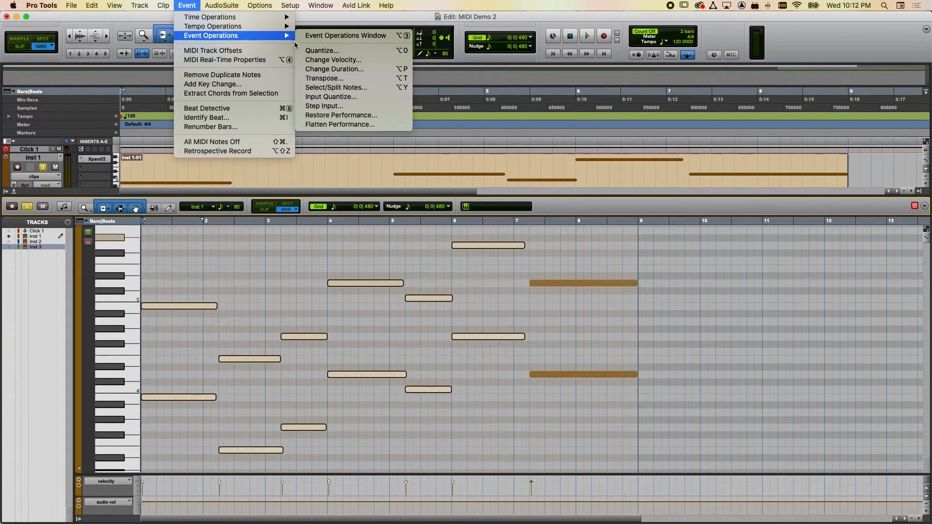
pyautogui.click(323, 73)
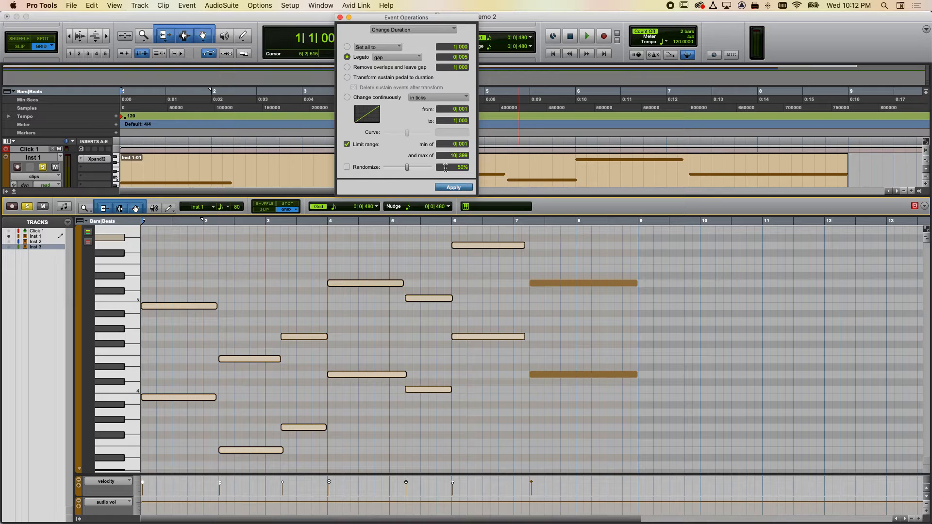
pyautogui.moveTo(401, 20); pyautogui.dragTo(268, 94)
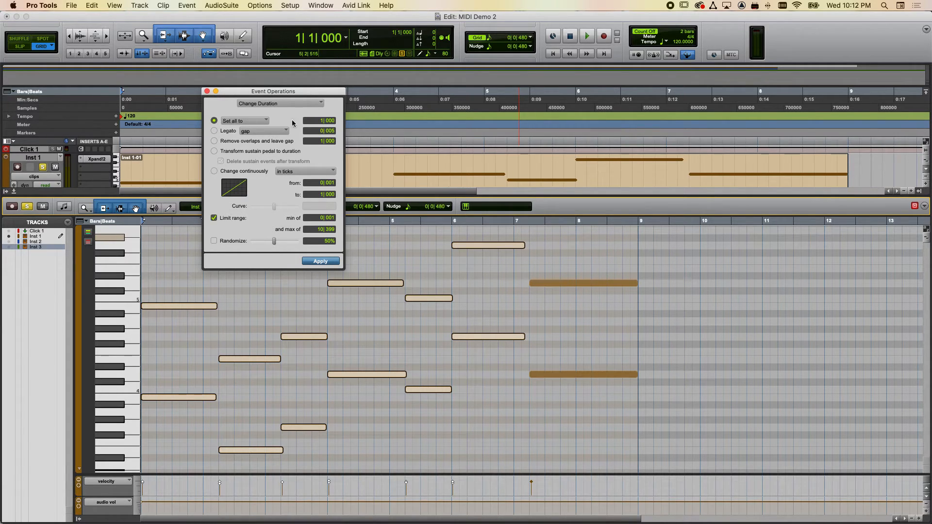
# Set the duration of the selected notes to 1|000 and play the result.
pyautogui.click(319, 262)
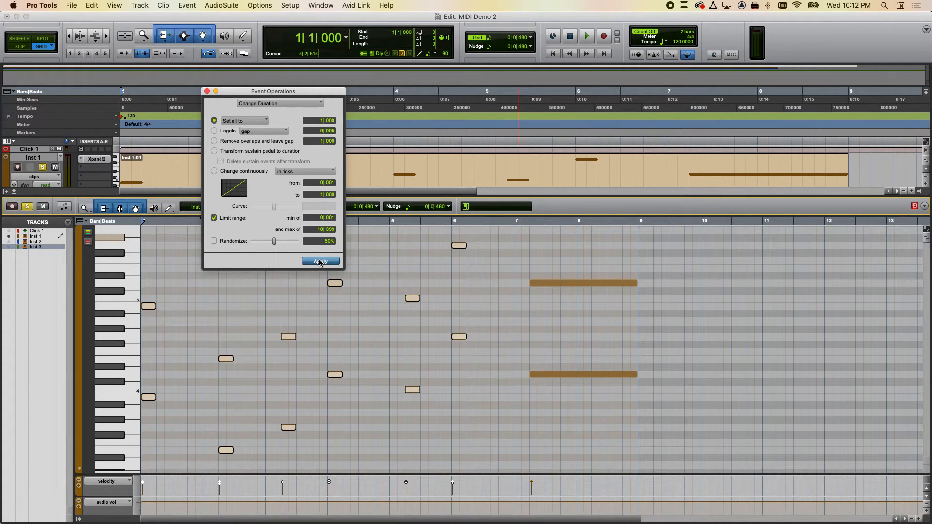
pyautogui.press('space')
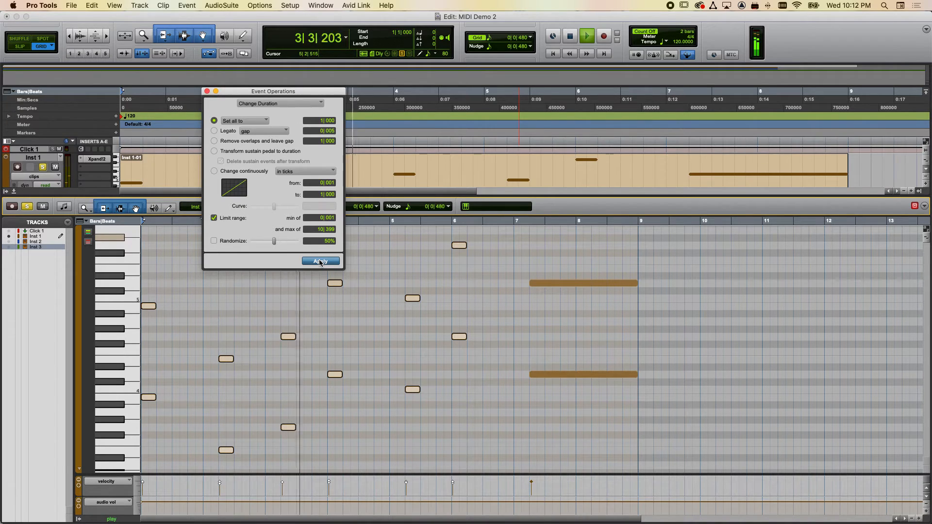
pyautogui.press('space')
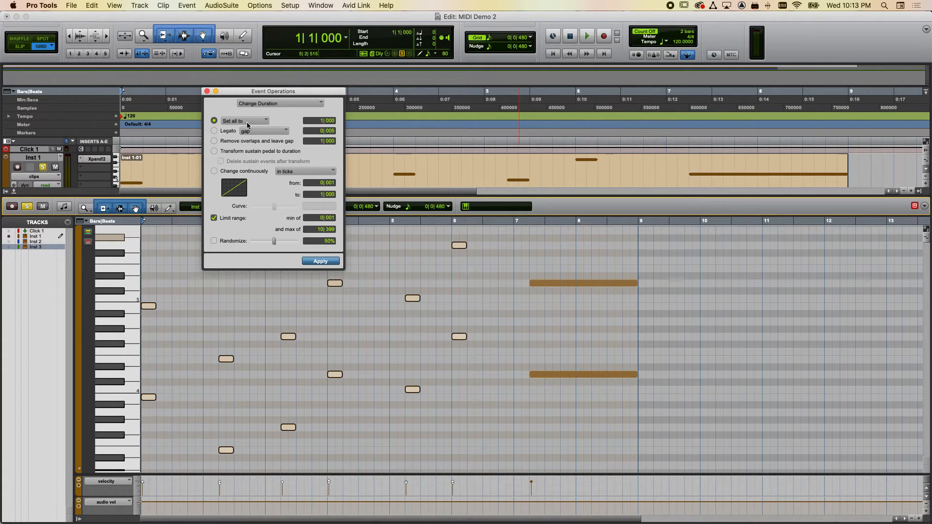
# Apply a Legato duration change with an Overlap of 0|000 to the selected notes and play the result.
pyautogui.press('Return')
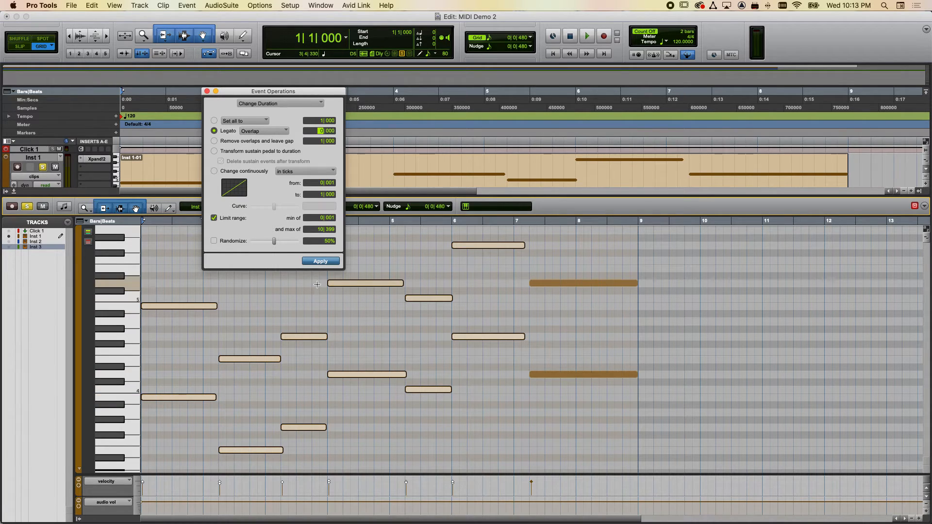
pyautogui.click(320, 262)
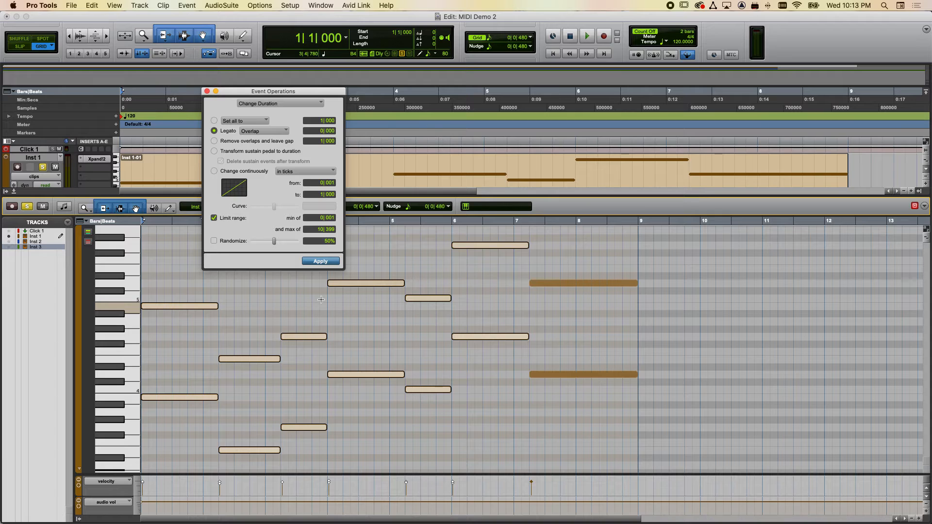
pyautogui.press('space')
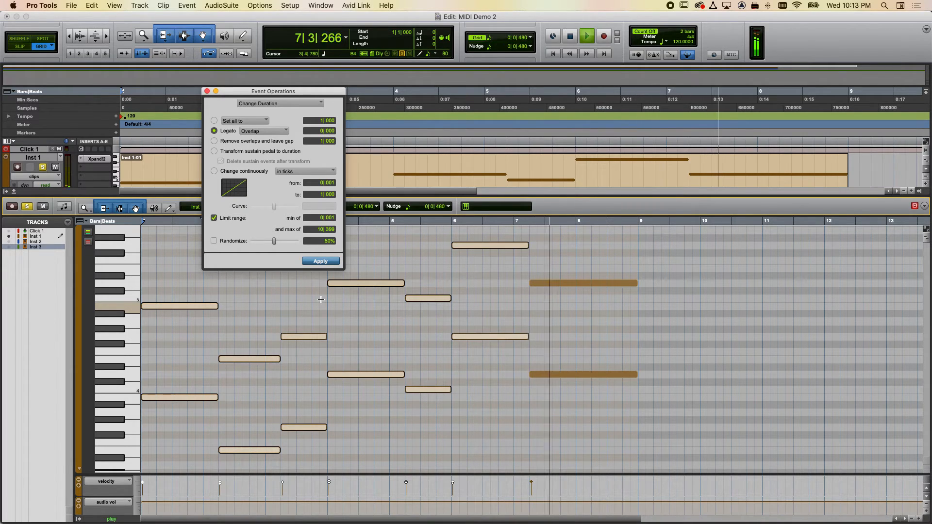
pyautogui.press('space')
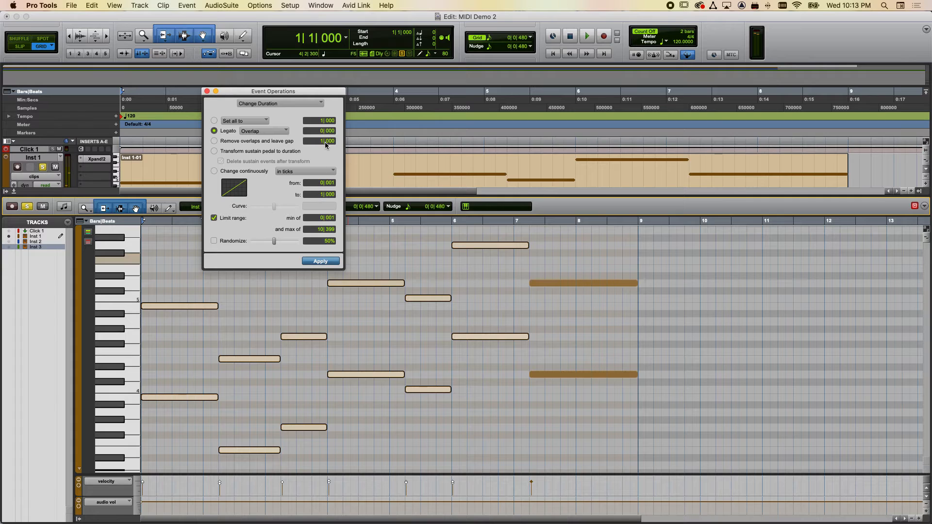
# Apply Legato with the Overlap set to 0|500 to the selected notes and play the result.
pyautogui.press('space')
pyautogui.press('space')
pyautogui.click(329, 131)
pyautogui.click(326, 152)
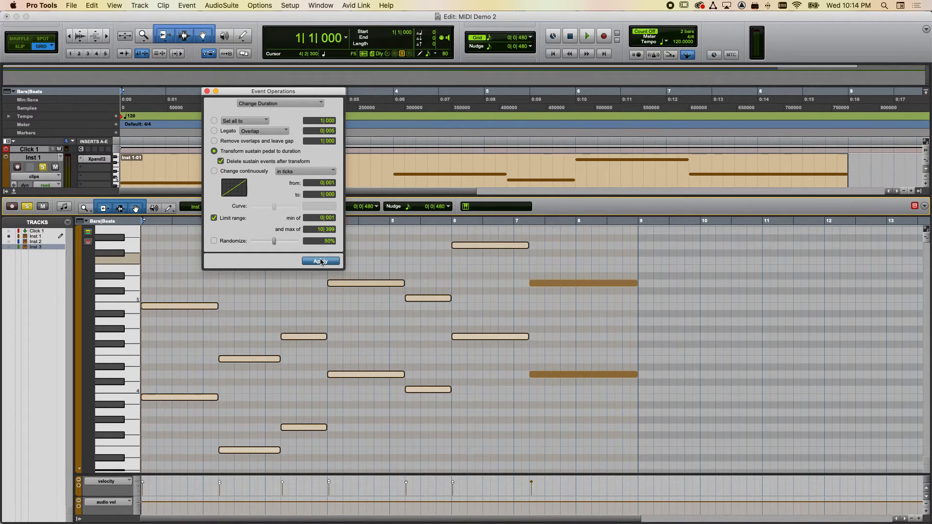
pyautogui.click(329, 131)
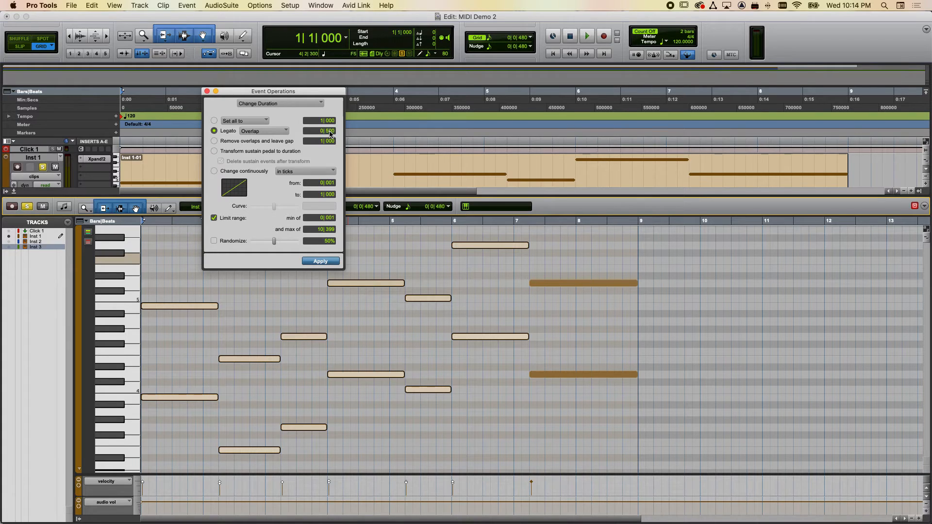
pyautogui.click(318, 264)
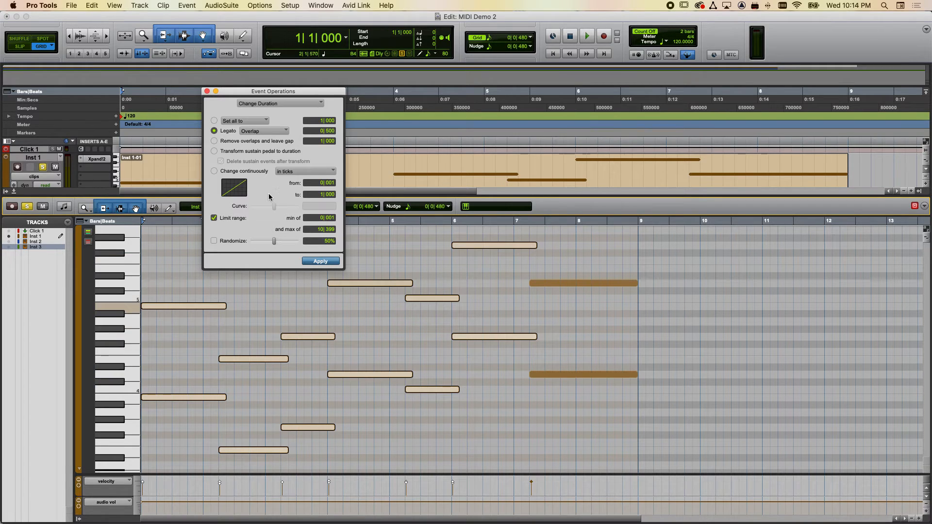
pyautogui.press('space')
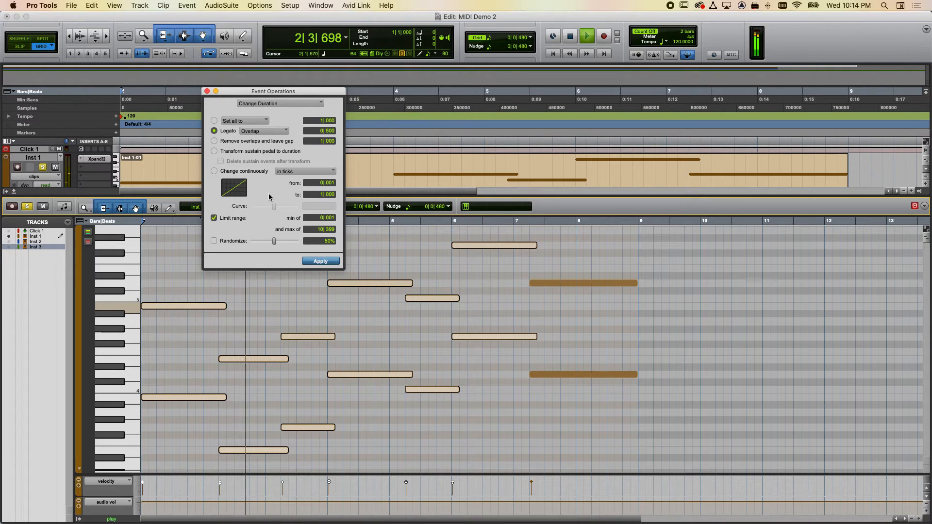
pyautogui.press('space')
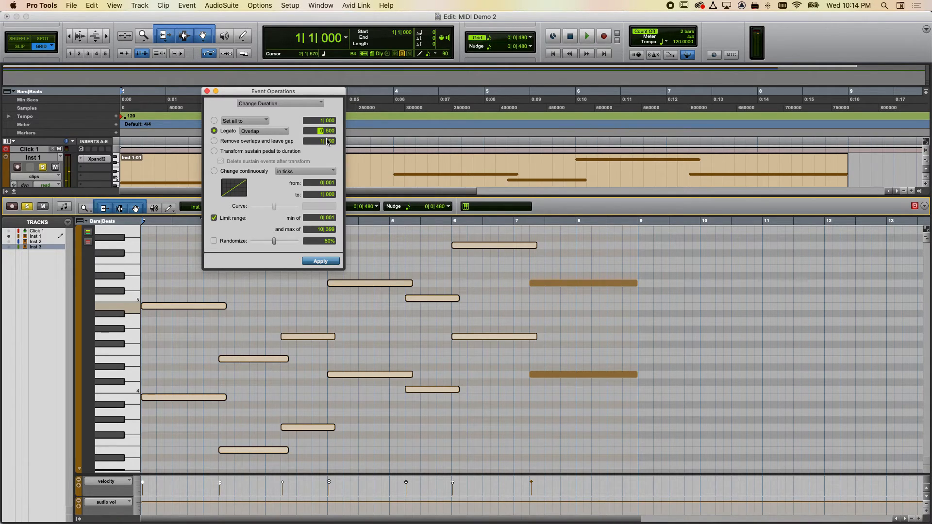
# Raise the Legato Overlap to 1|000, apply it to the selected notes and play them.
pyautogui.click(319, 263)
pyautogui.press('space')
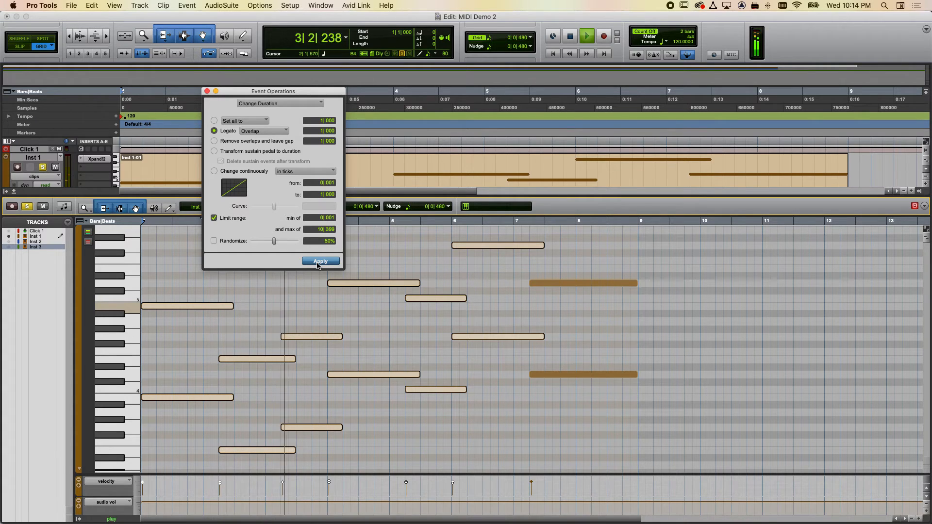
pyautogui.press('space')
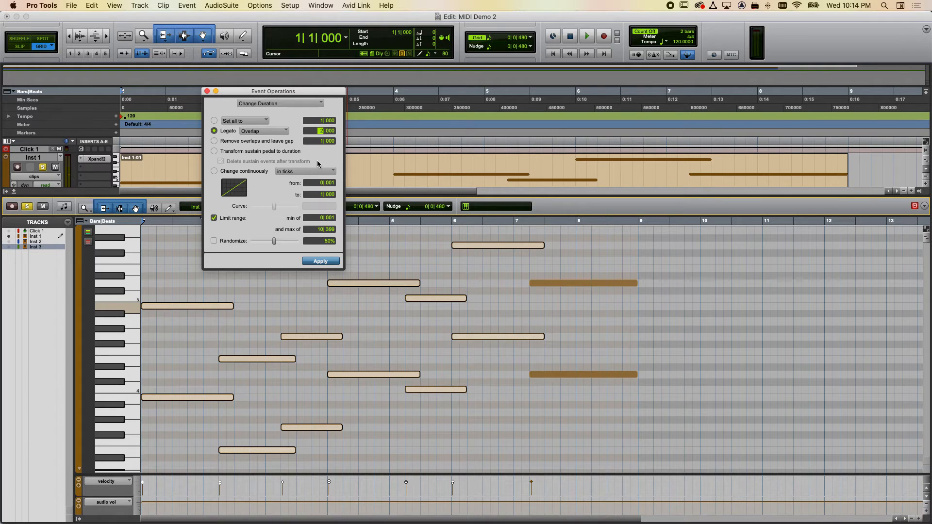
# Raise the Legato Overlap to 2|000, apply it to the selected notes and play them.
pyautogui.click(320, 261)
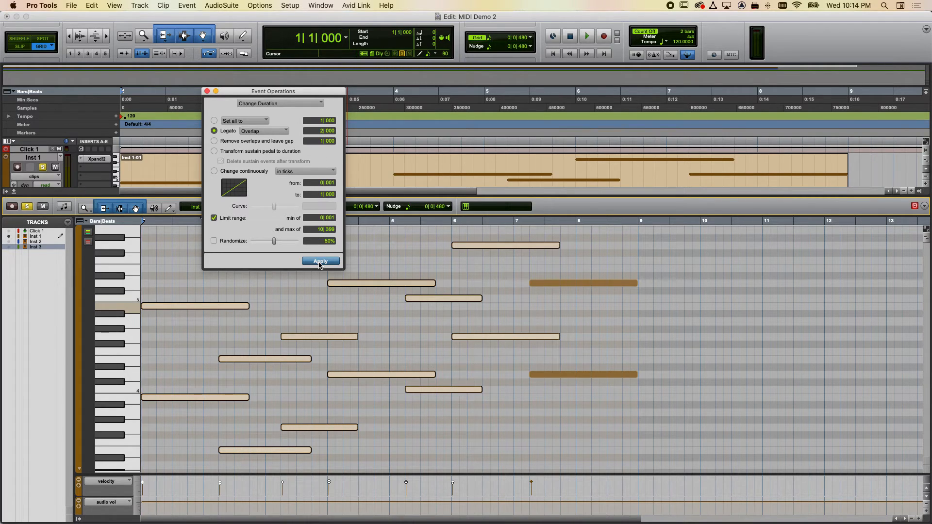
pyautogui.press('space')
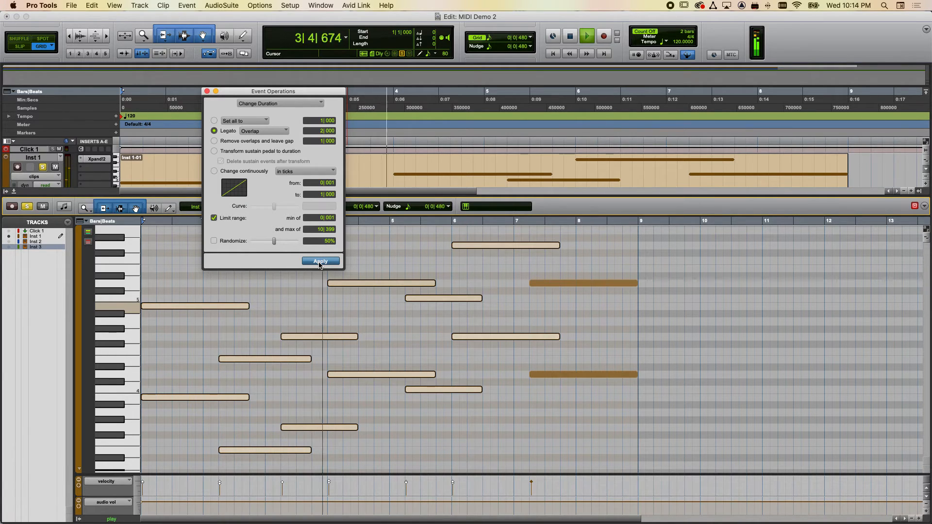
pyautogui.press('space')
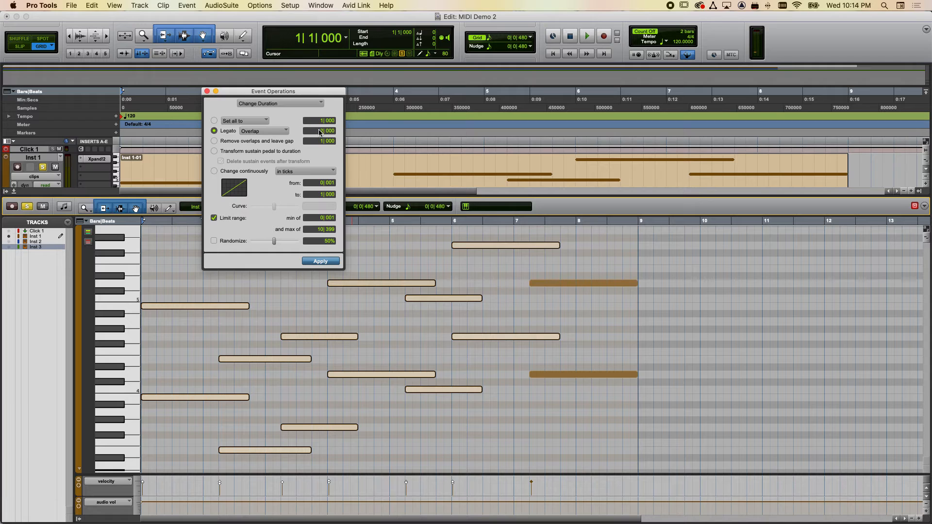
# Reapply Legato with an Overlap of 0|000 to the selected notes and close Event Operations.
pyautogui.click(322, 261)
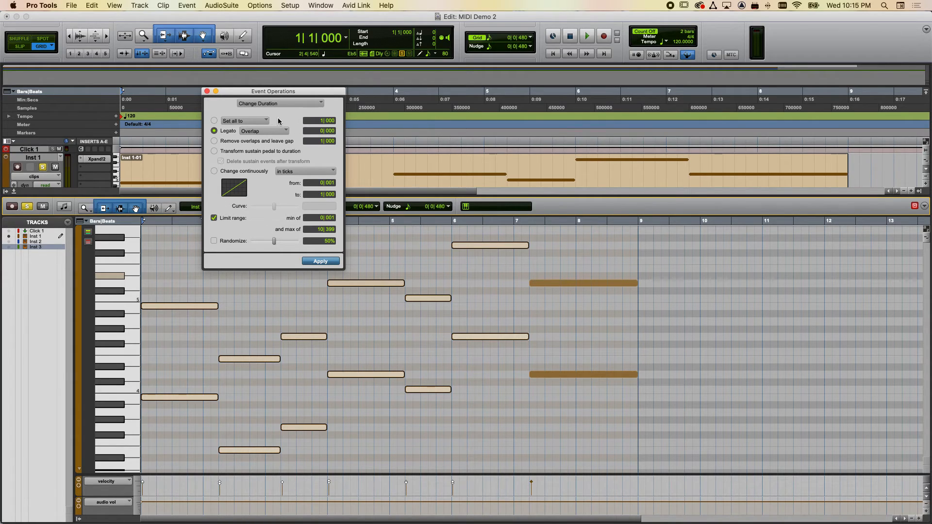
pyautogui.click(207, 91)
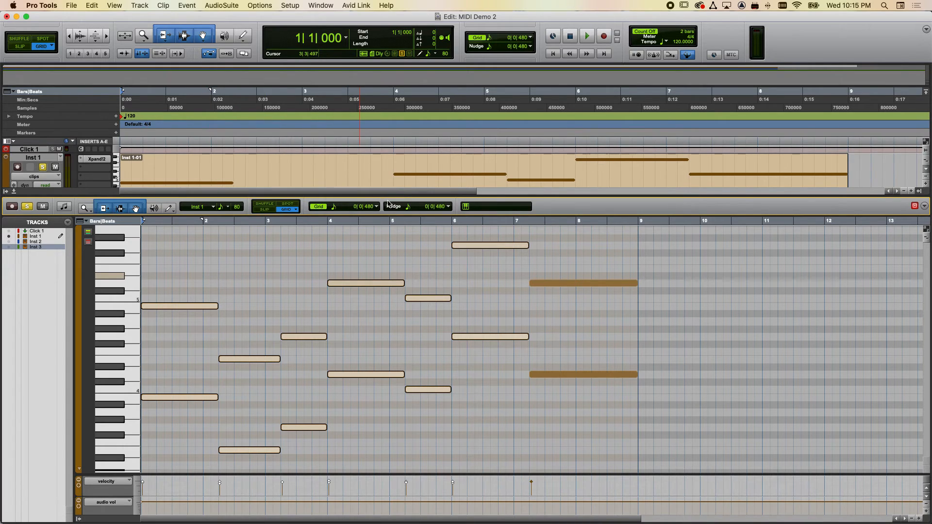
# Select all Inst 1 notes and transpose them up by 1 octave.
pyautogui.click(188, 282)
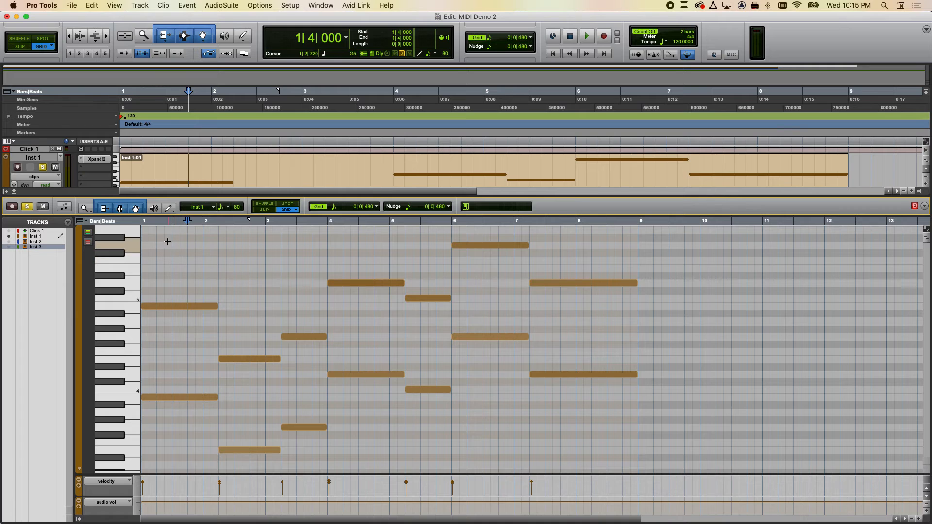
pyautogui.moveTo(167, 241); pyautogui.dragTo(606, 463)
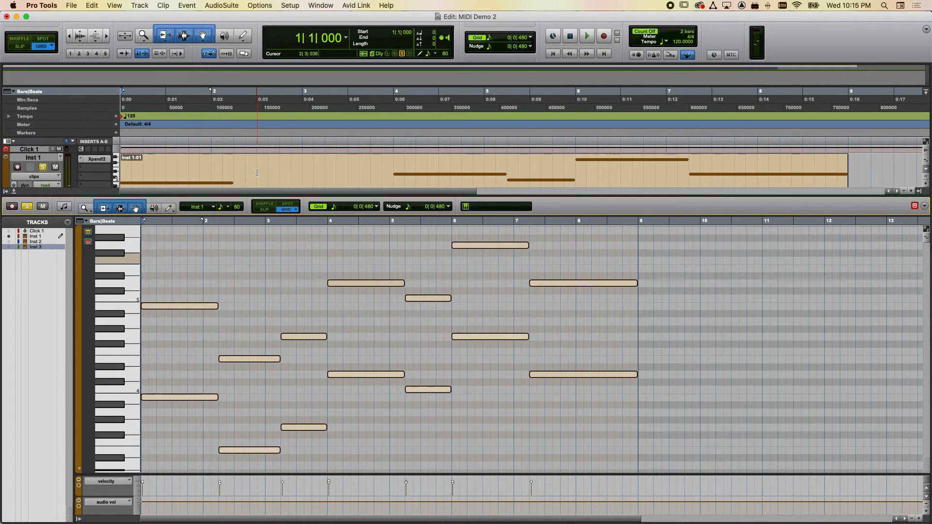
pyautogui.click(188, 5)
pyautogui.moveTo(243, 36)
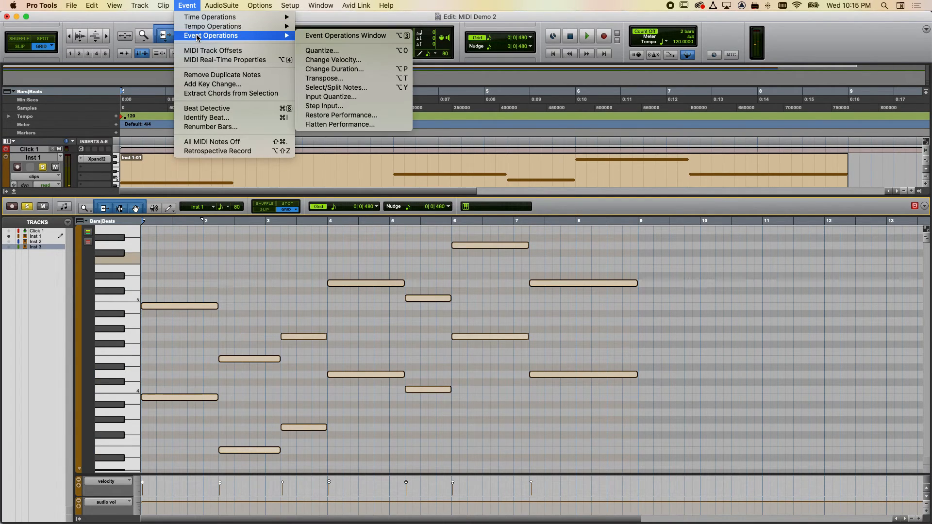
pyautogui.click(363, 79)
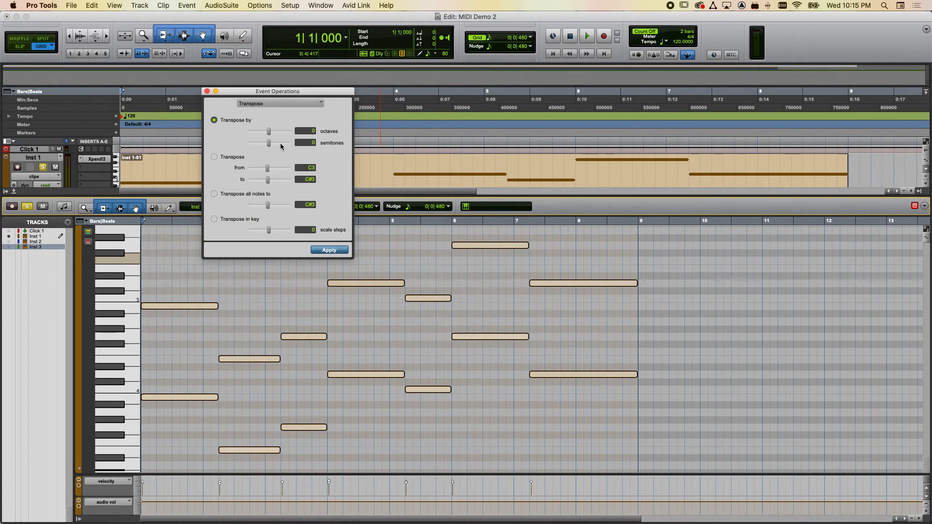
pyautogui.moveTo(269, 132); pyautogui.dragTo(272, 132)
pyautogui.click(332, 253)
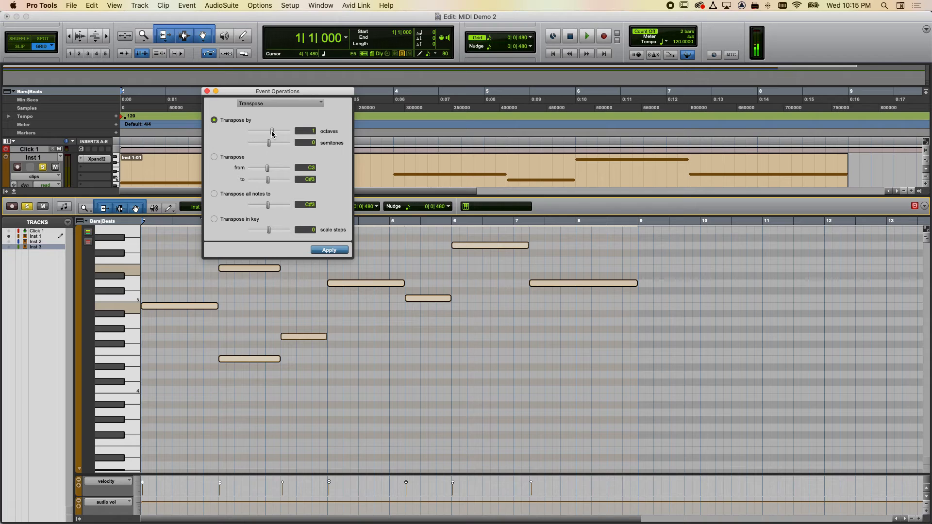
# Transpose the Inst 1 notes by -1 octave, deselect them and close Event Operations.
pyautogui.moveTo(272, 132); pyautogui.dragTo(266, 134)
pyautogui.click(329, 250)
pyautogui.click(397, 262)
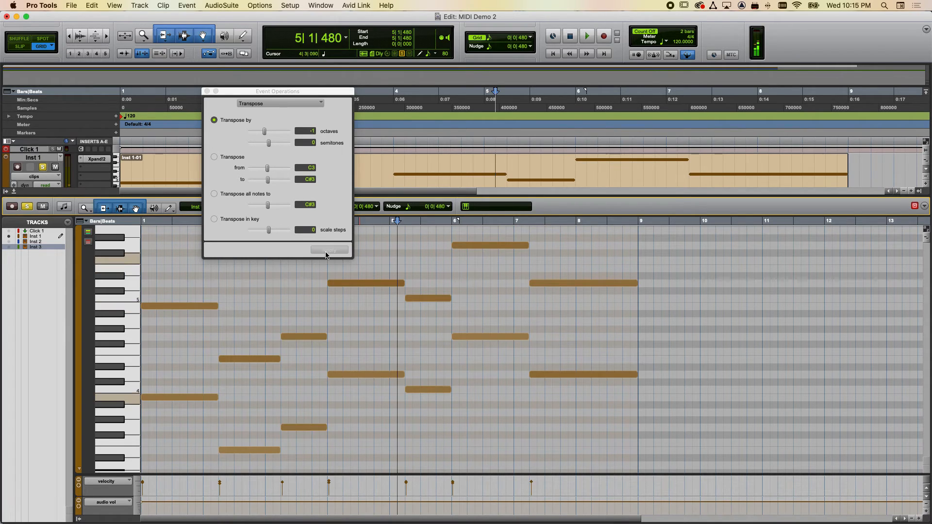
pyautogui.click(207, 91)
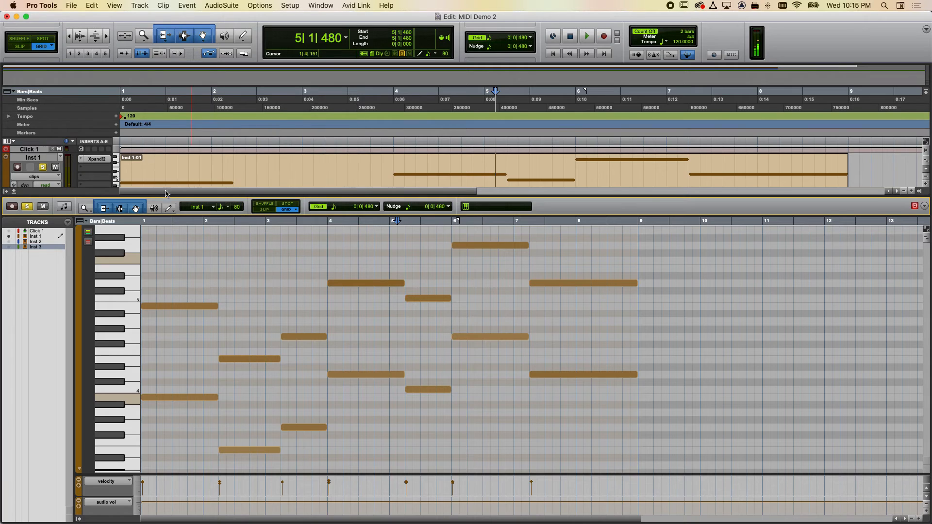
pyautogui.click(276, 178)
pyautogui.click(350, 284)
pyautogui.click(422, 298)
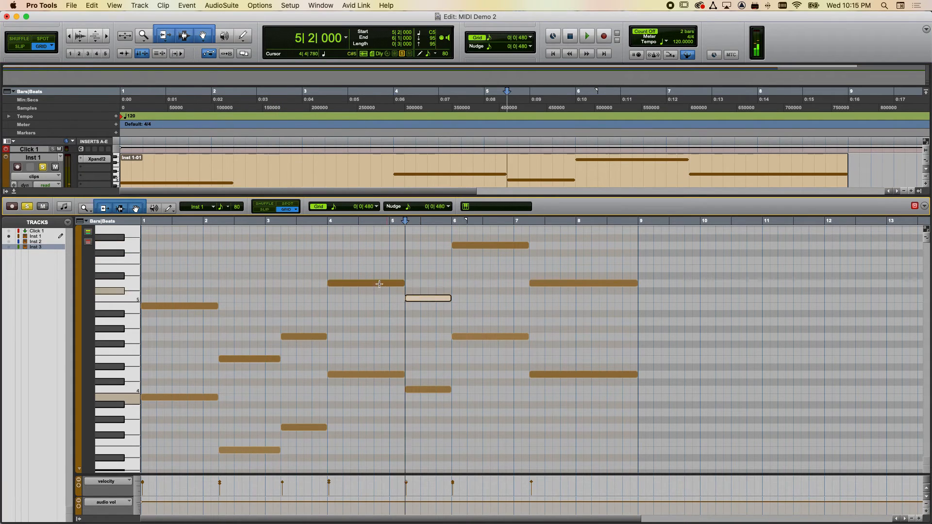
pyautogui.moveTo(361, 258); pyautogui.dragTo(425, 321)
pyautogui.click(357, 270)
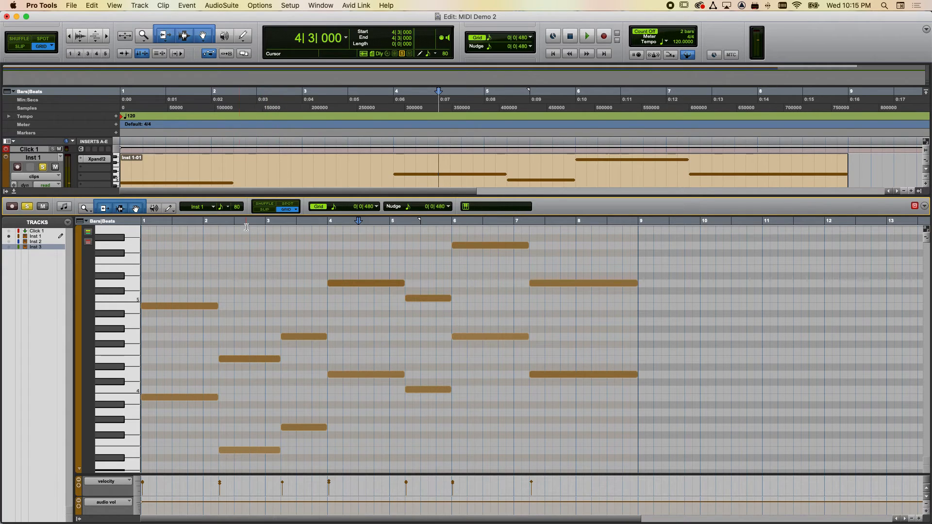
pyautogui.click(199, 5)
pyautogui.moveTo(198, 37)
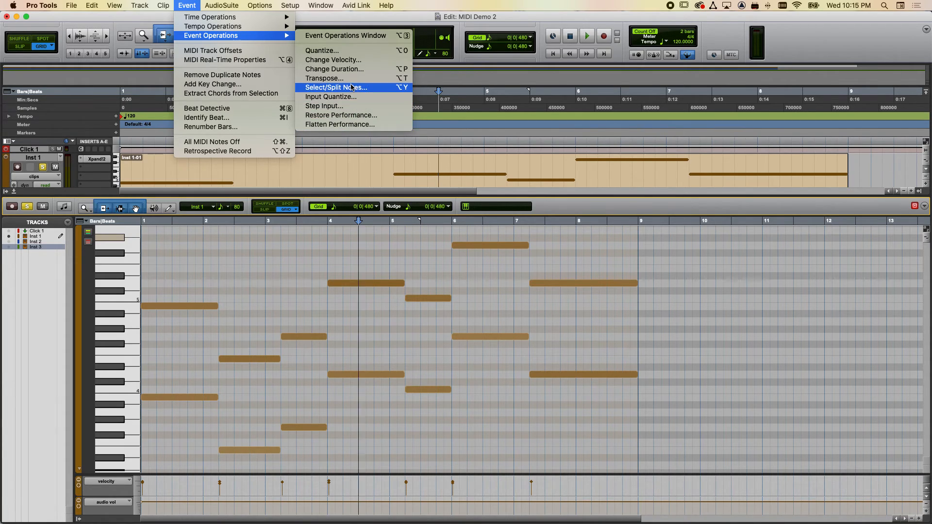
pyautogui.click(206, 227)
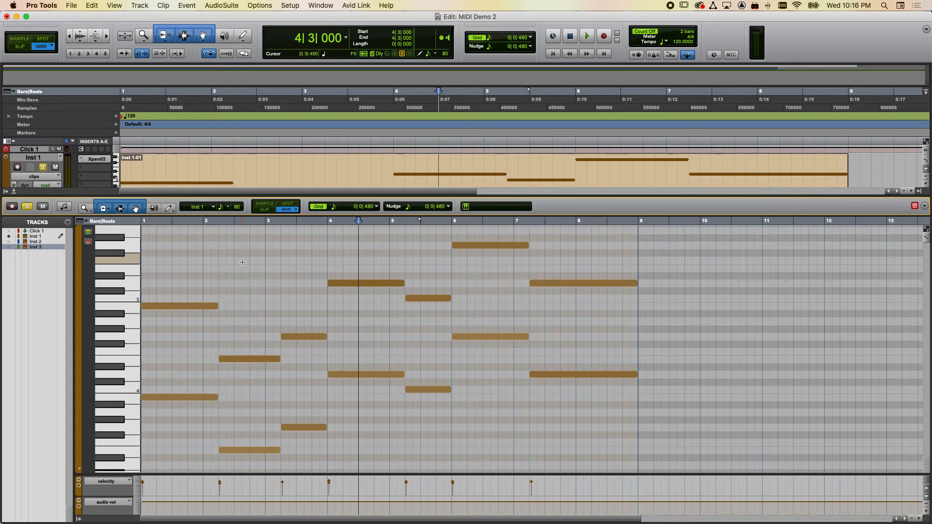
# Close the docked MIDI Editor and select the Inst 1 clip in the Edit window.
pyautogui.click(13, 191)
pyautogui.click(323, 170)
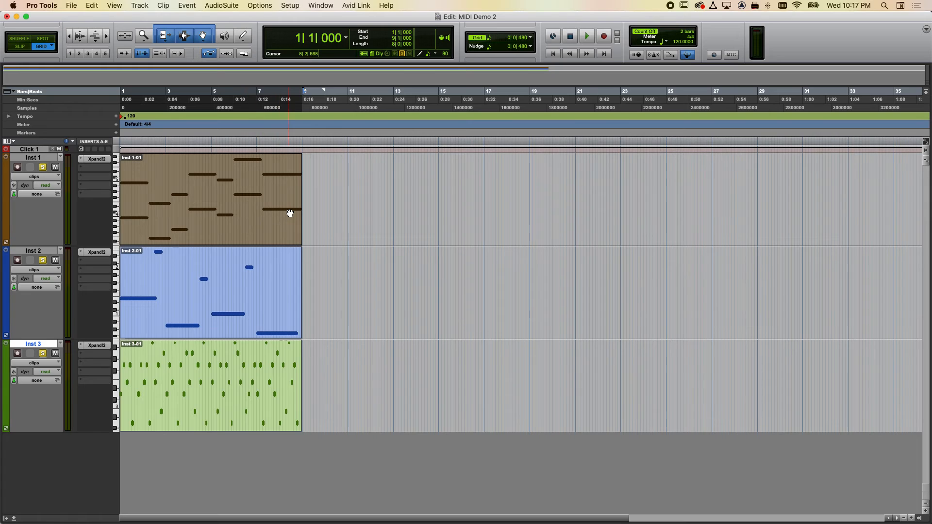
# Loop the Inst 1, Inst 2 and Inst 3 clips together three times for a total length of 24 bars and deselect them.
pyautogui.click(229, 319)
pyautogui.click(216, 381)
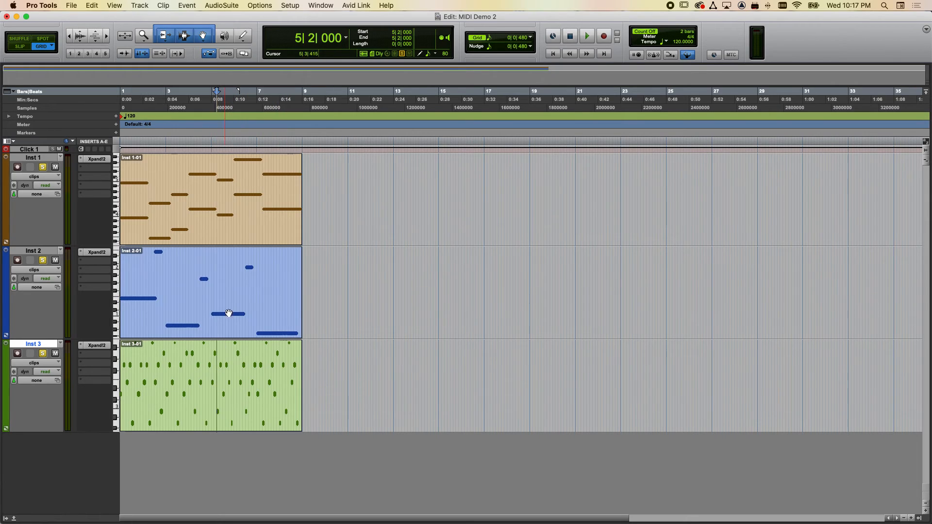
pyautogui.click(197, 278)
pyautogui.click(216, 416)
pyautogui.click(226, 305)
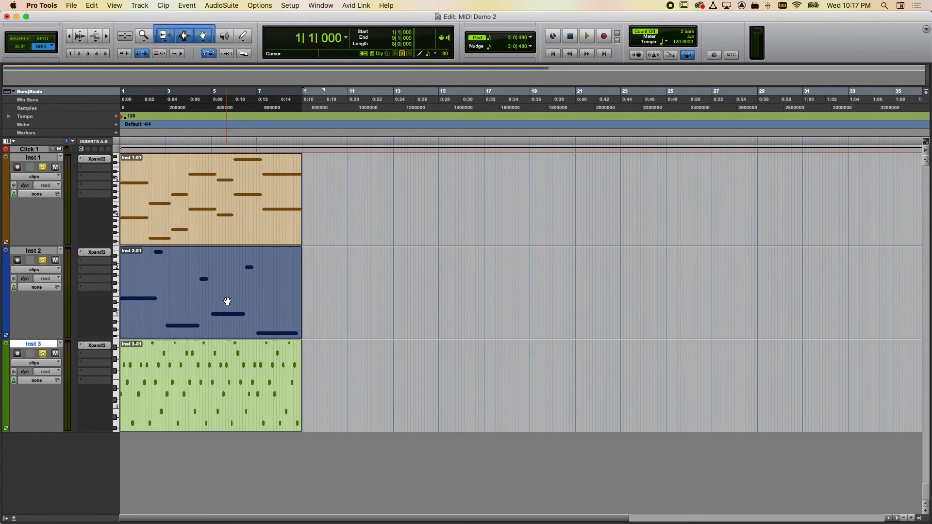
pyautogui.click(227, 208)
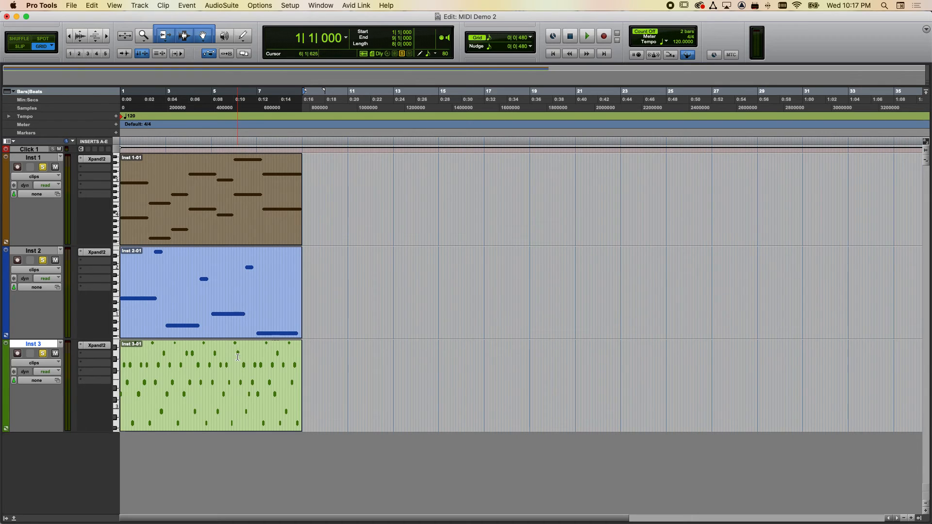
pyautogui.click(237, 330)
pyautogui.click(237, 393)
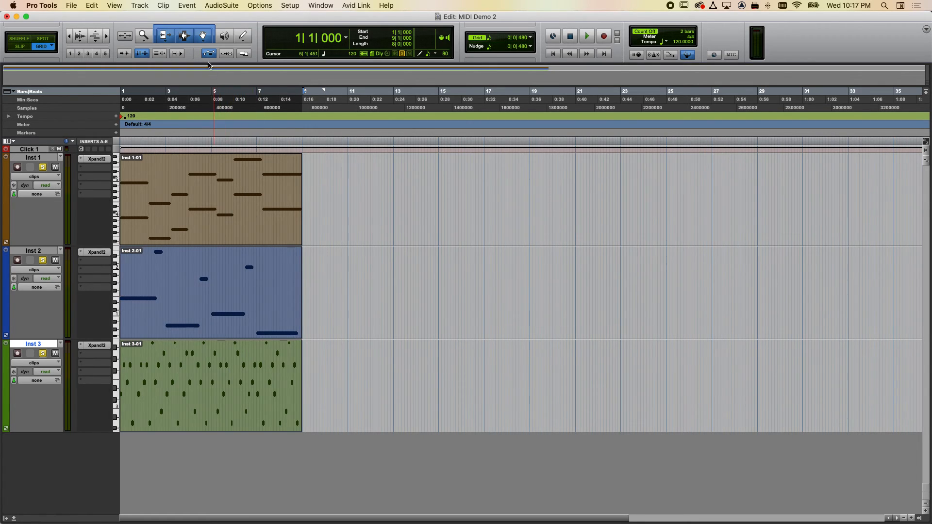
pyautogui.click(159, 7)
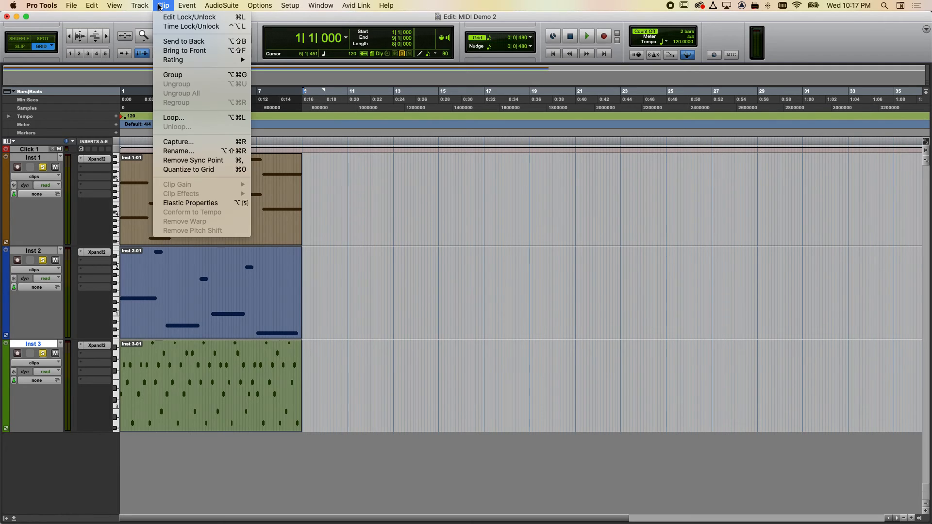
pyautogui.click(182, 119)
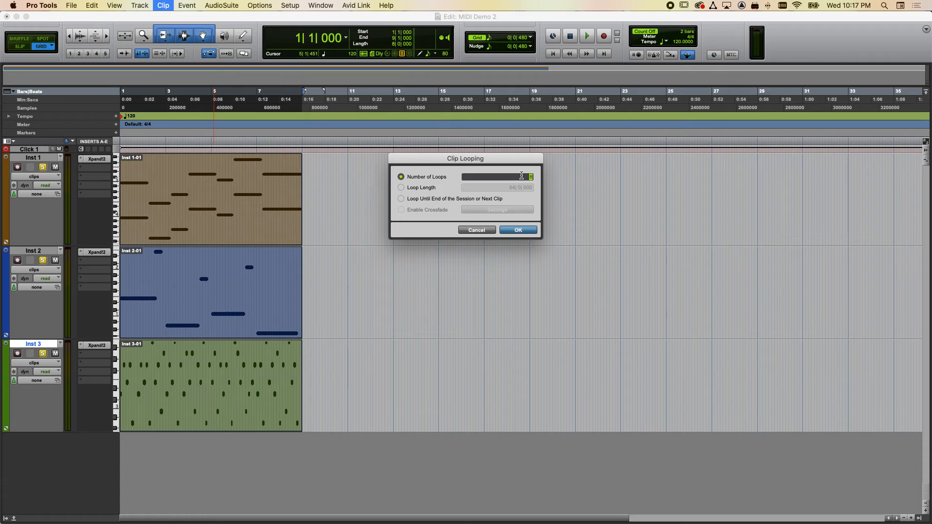
pyautogui.click(518, 230)
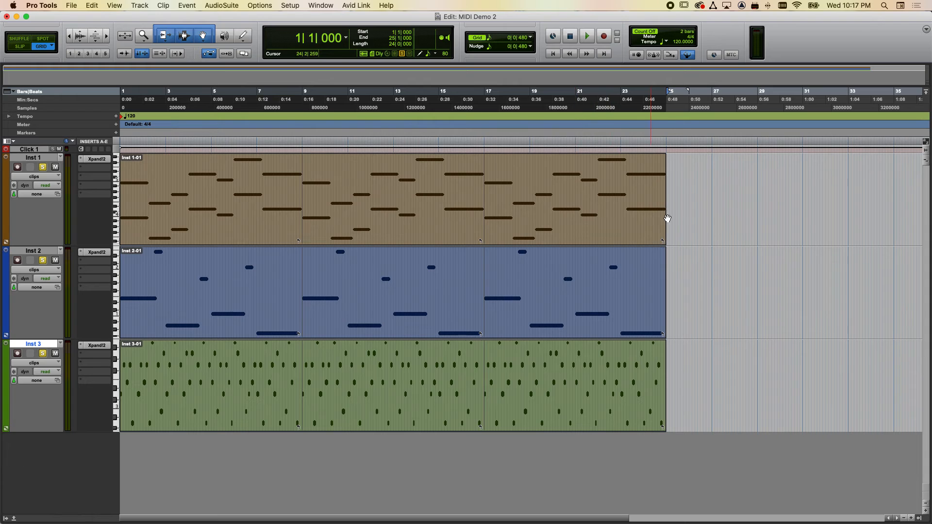
pyautogui.click(695, 218)
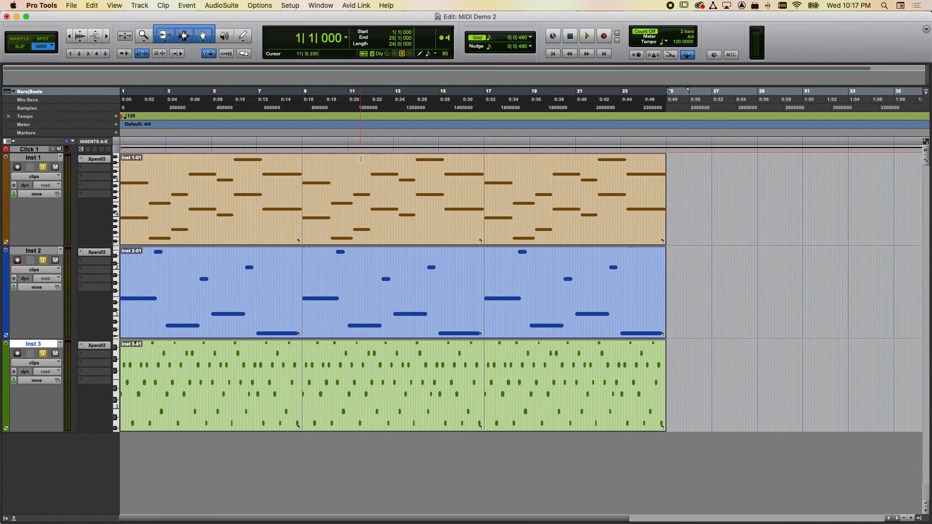
# Play the session from bar 7 across the first loop boundary and stop playback.
pyautogui.click(257, 138)
pyautogui.press('space')
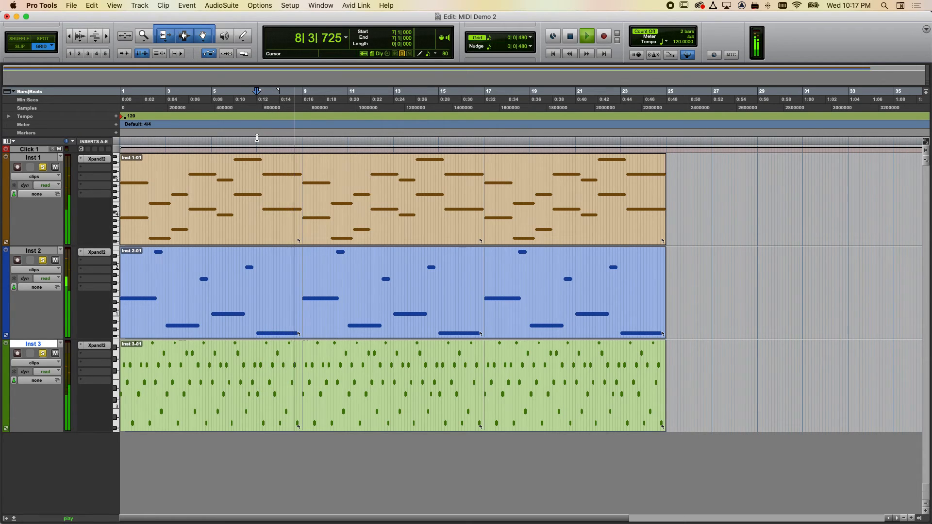
pyautogui.press('space')
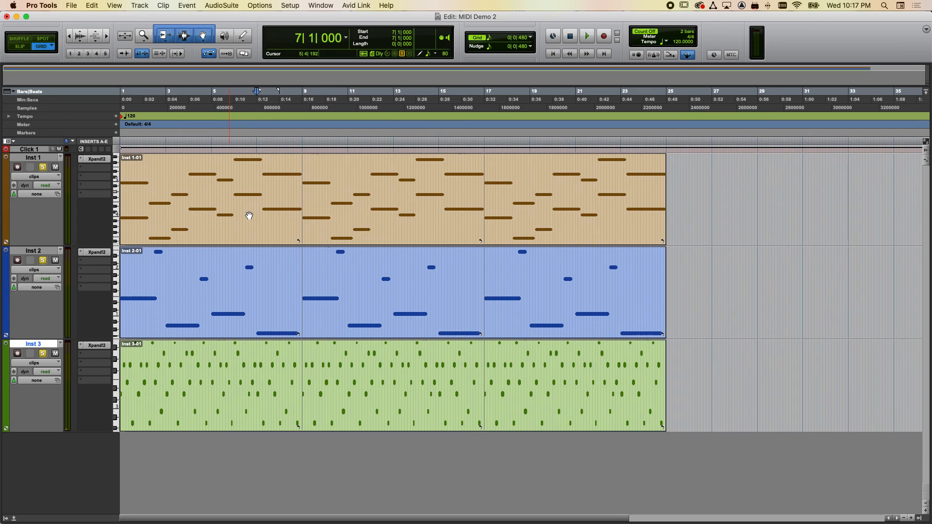
# Lower the G5 note at bar 6 of the looped Inst 1 clip to D5 in the MIDI Editor and close the editor.
pyautogui.click(388, 229)
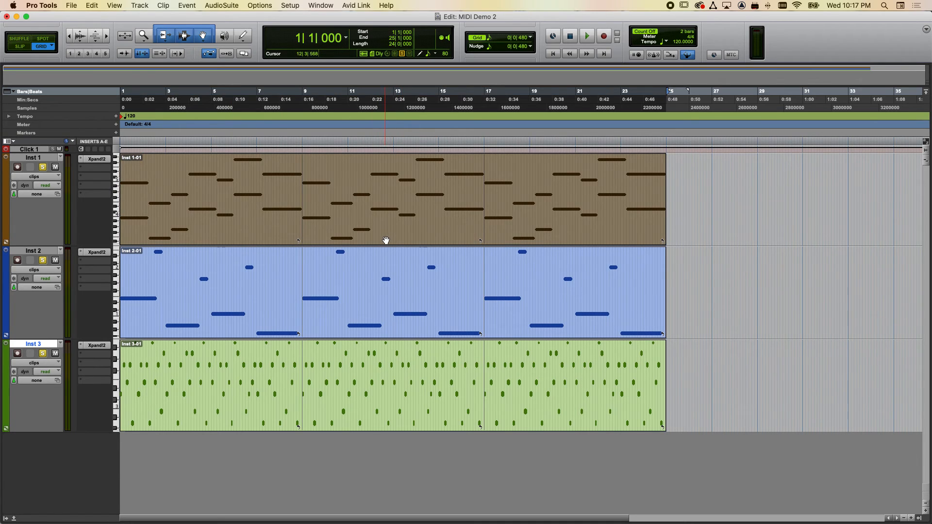
pyautogui.doubleClick(386, 241)
pyautogui.click(483, 274)
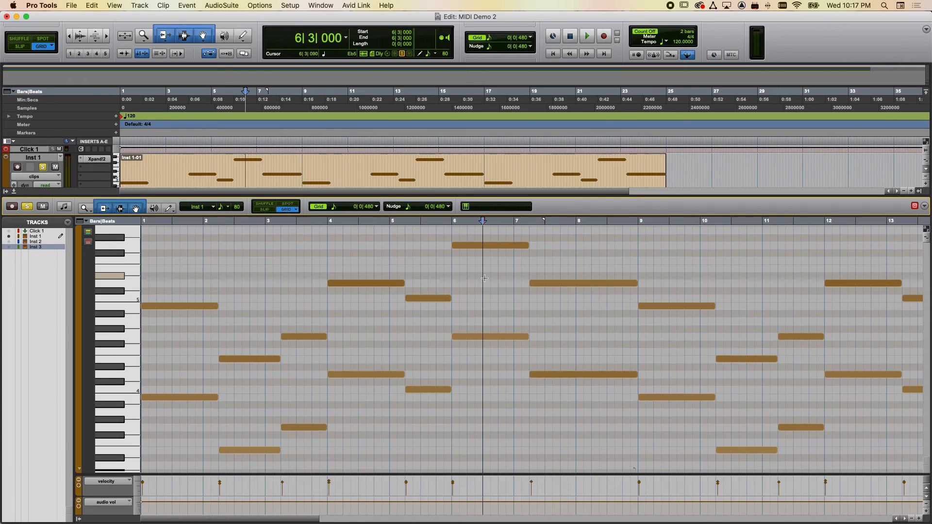
pyautogui.click(473, 246)
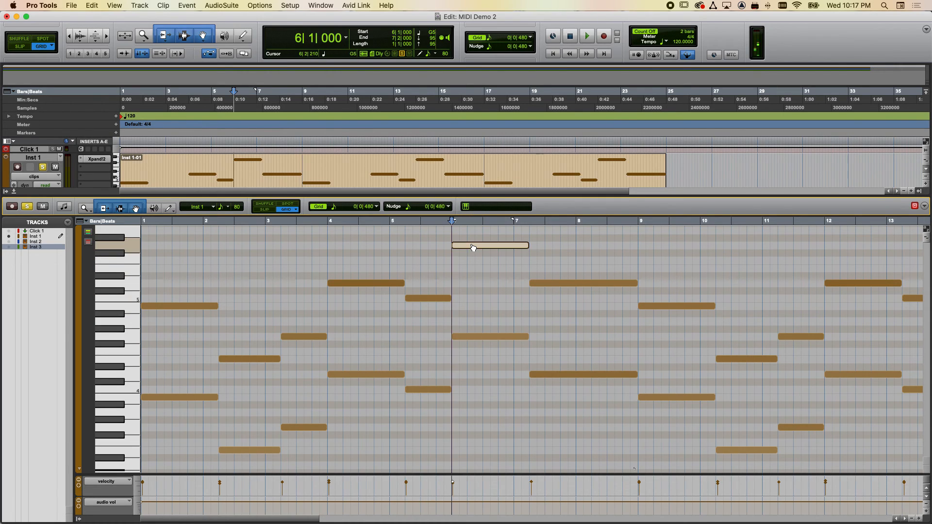
pyautogui.moveTo(473, 247); pyautogui.dragTo(474, 287)
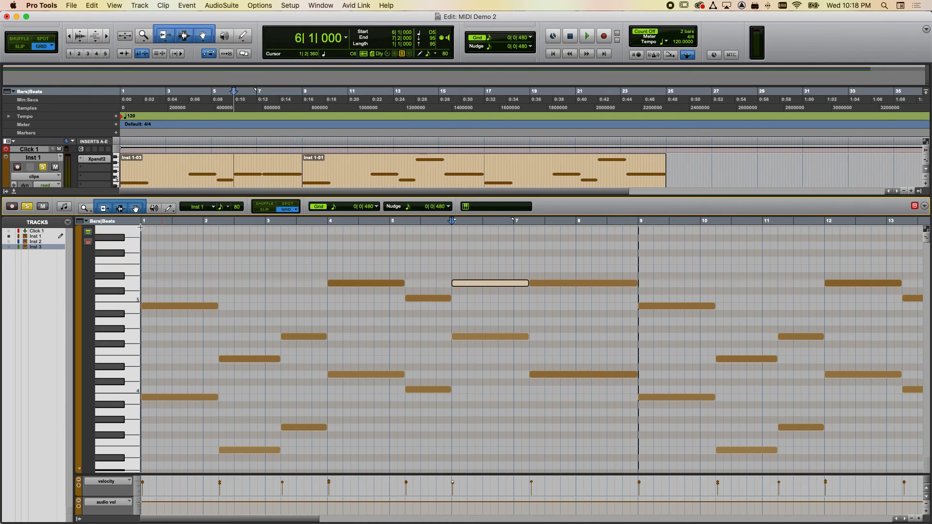
pyautogui.click(13, 192)
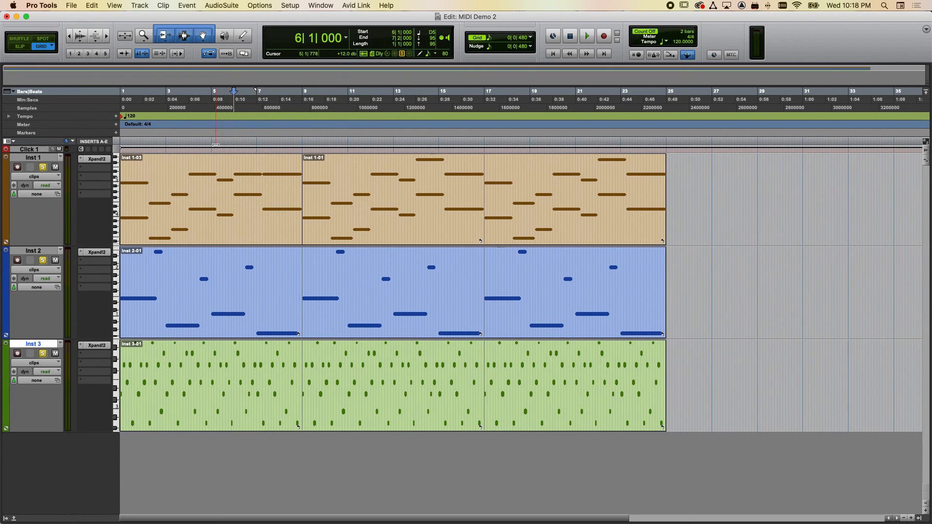
# Play the edited Inst 1 passage from bar 6, stop, and undo the note's pitch change.
pyautogui.press('space')
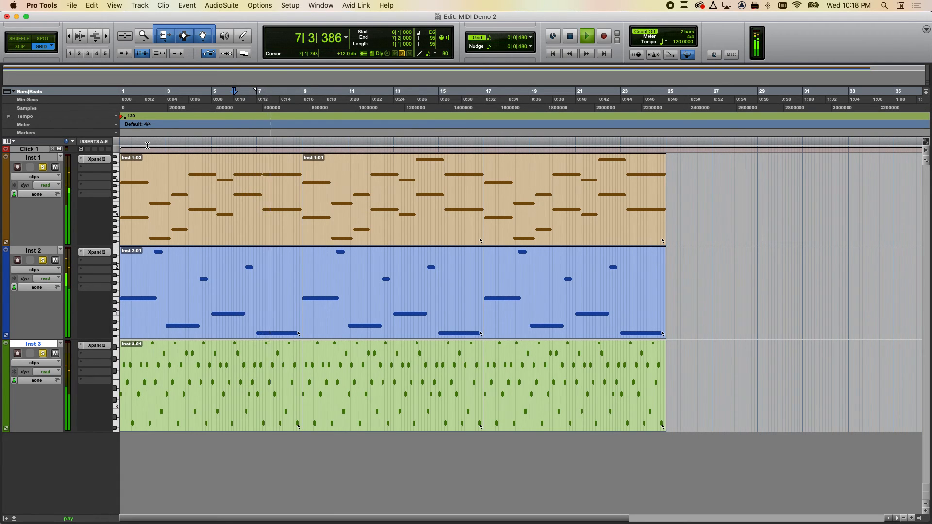
pyautogui.press('space')
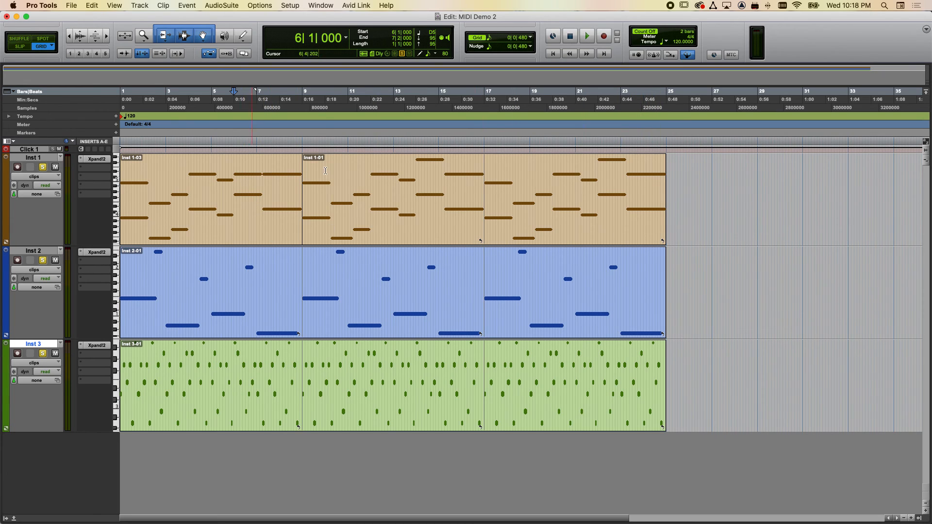
pyautogui.press('super+z')
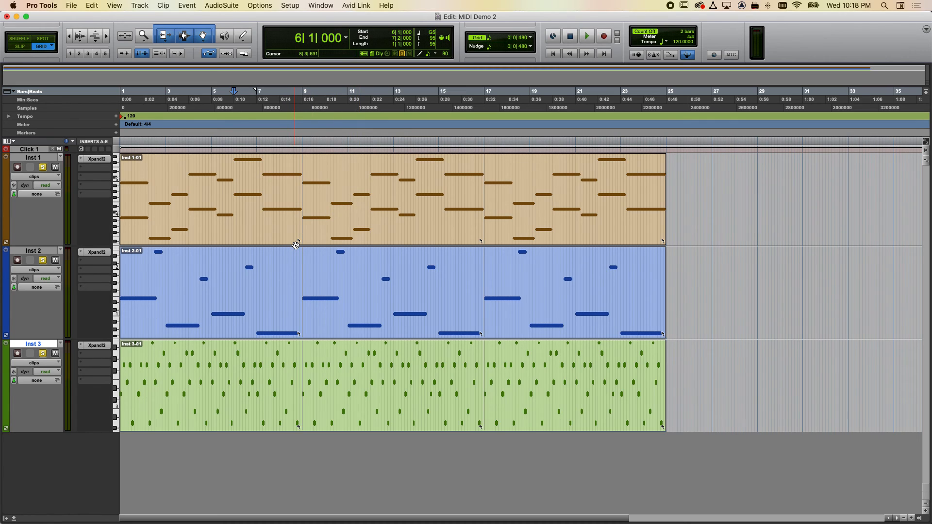
# Open the looped Inst 1 clip in the MIDI Editor, try lowering the top note at bar 22, and undo the move.
pyautogui.click(428, 232)
pyautogui.doubleClick(410, 240)
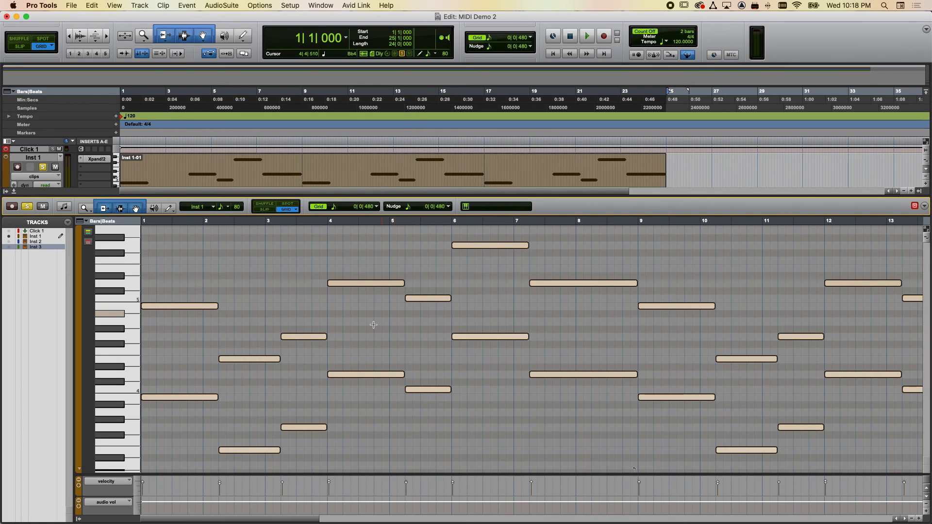
pyautogui.hscroll(10, 373, 325)
pyautogui.hscroll(10, 374, 324)
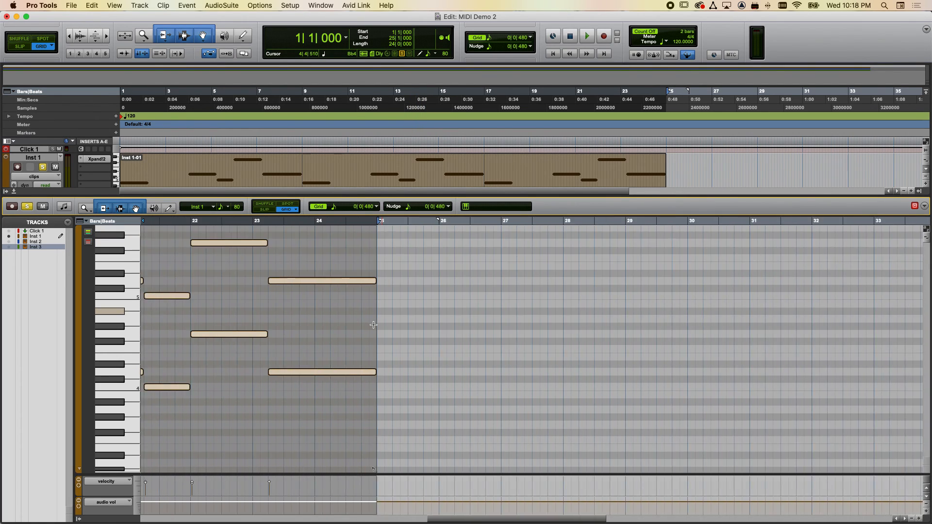
pyautogui.moveTo(313, 248); pyautogui.dragTo(313, 271)
pyautogui.press('super+z')
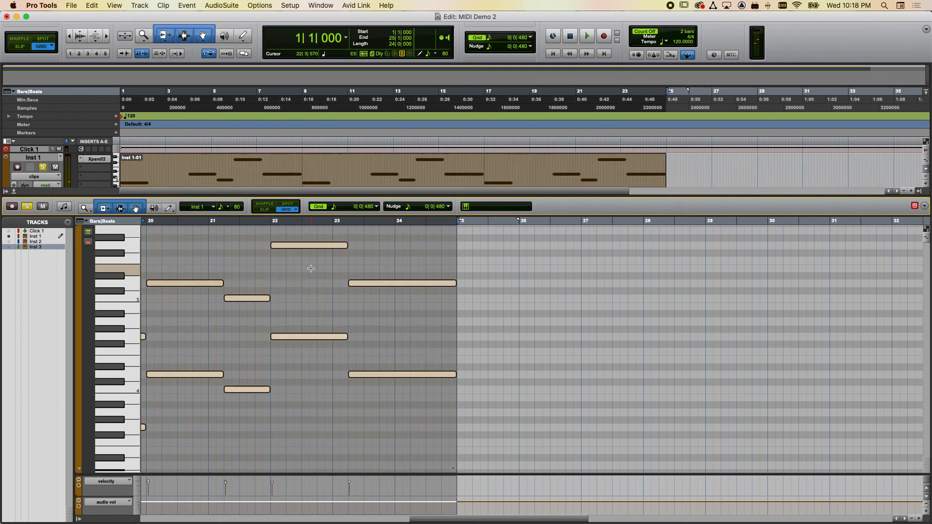
# Raise only the D5 note at bar 23 of Inst 1 to F5, deselect it and close the MIDI Editor.
pyautogui.click(461, 264)
pyautogui.click(307, 245)
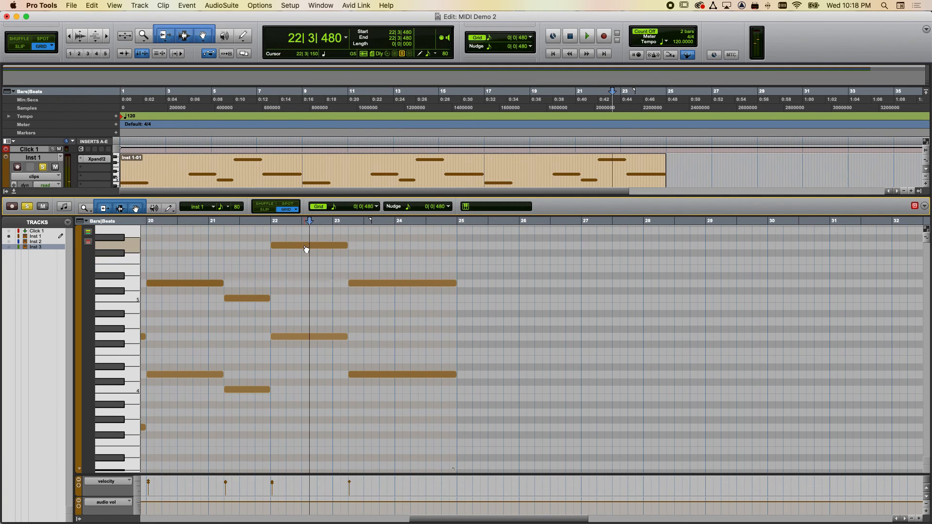
pyautogui.click(382, 285)
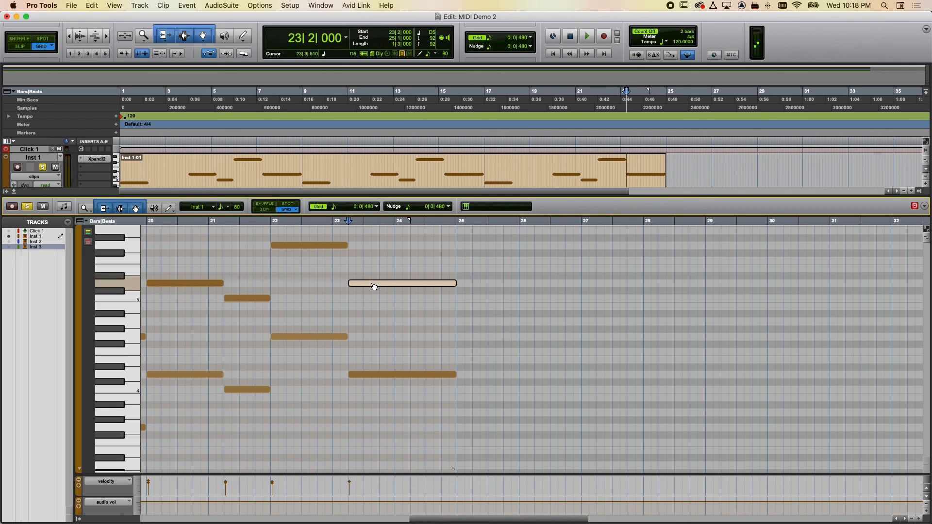
pyautogui.moveTo(375, 285); pyautogui.dragTo(375, 267)
pyautogui.click(511, 241)
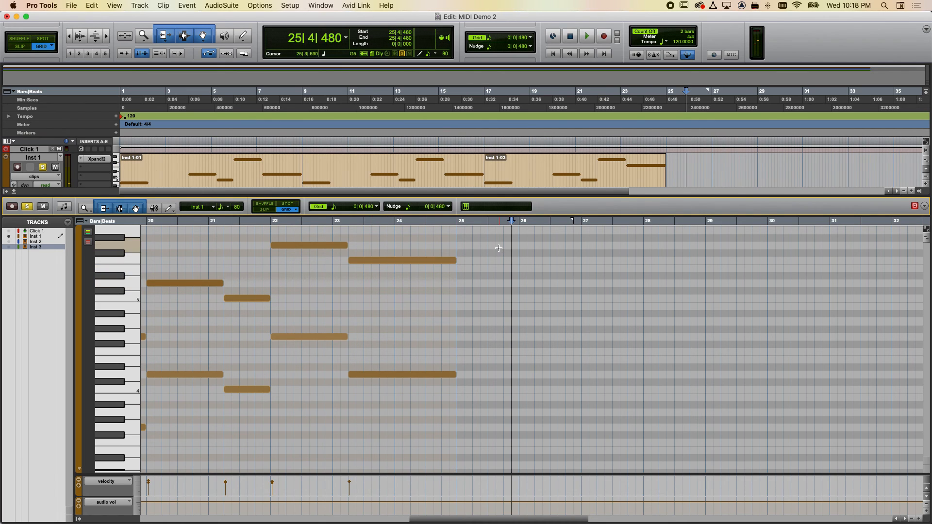
pyautogui.click(14, 191)
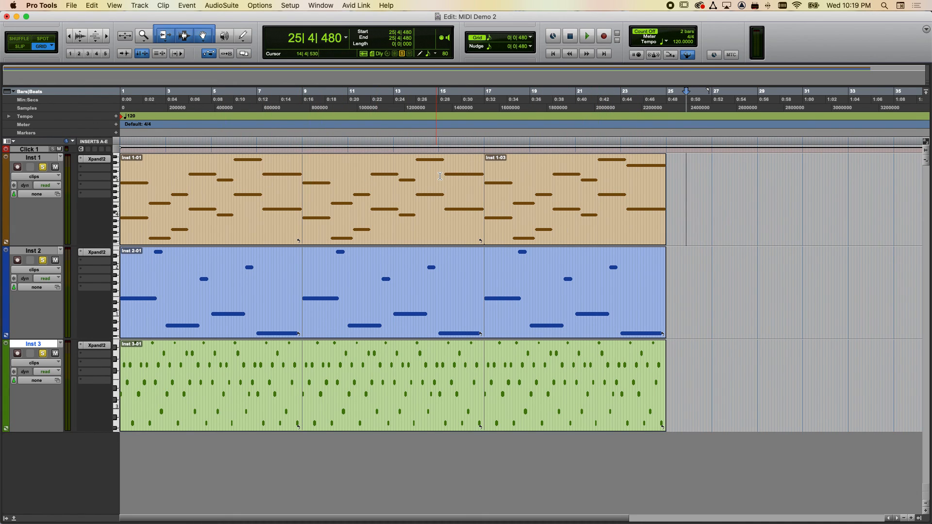
# Copy the looped Inst 1-01 clip, paste it on Inst 1 at bar 27 and move the copy to start at bar 25.
pyautogui.click(615, 172)
pyautogui.click(357, 190)
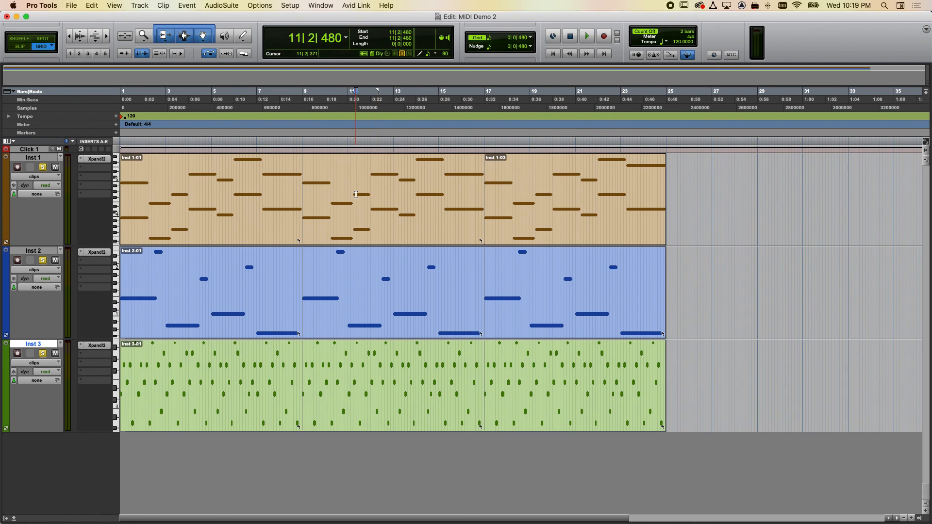
pyautogui.doubleClick(330, 202)
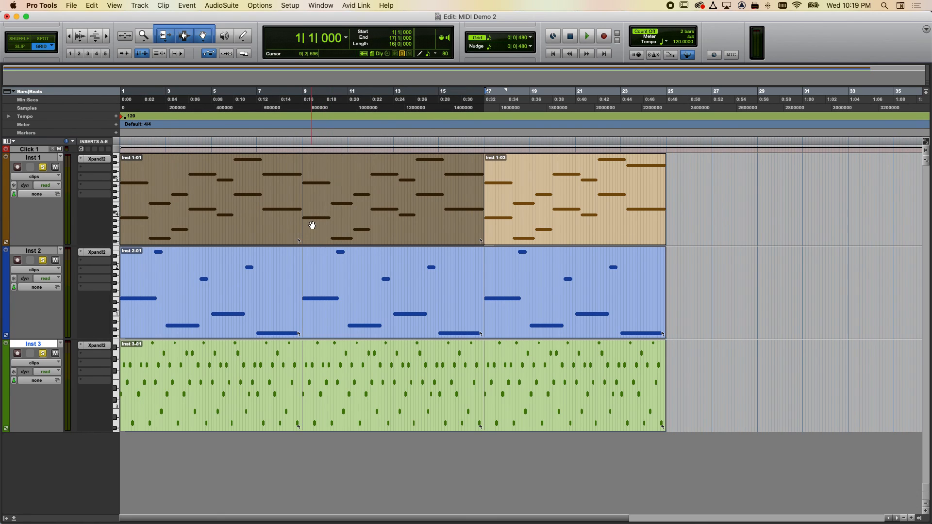
pyautogui.click(668, 149)
pyautogui.click(712, 149)
pyautogui.click(92, 5)
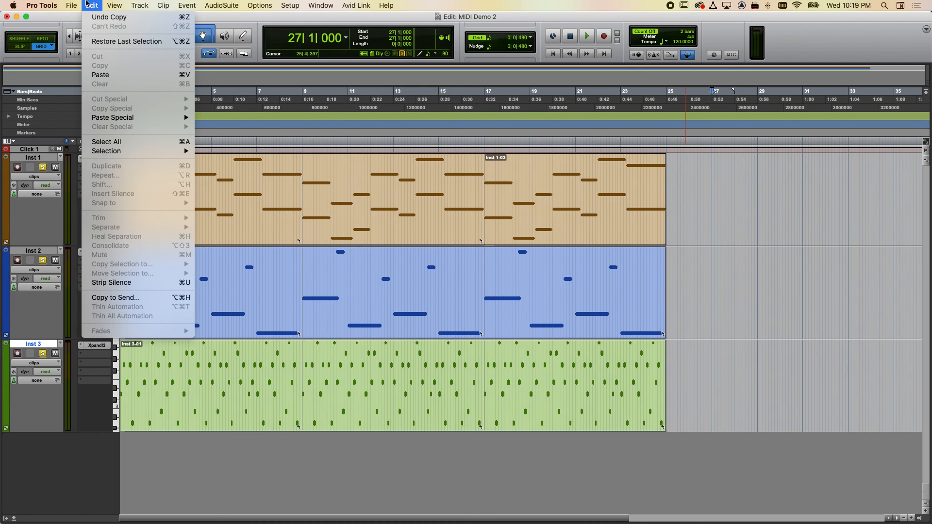
pyautogui.click(104, 73)
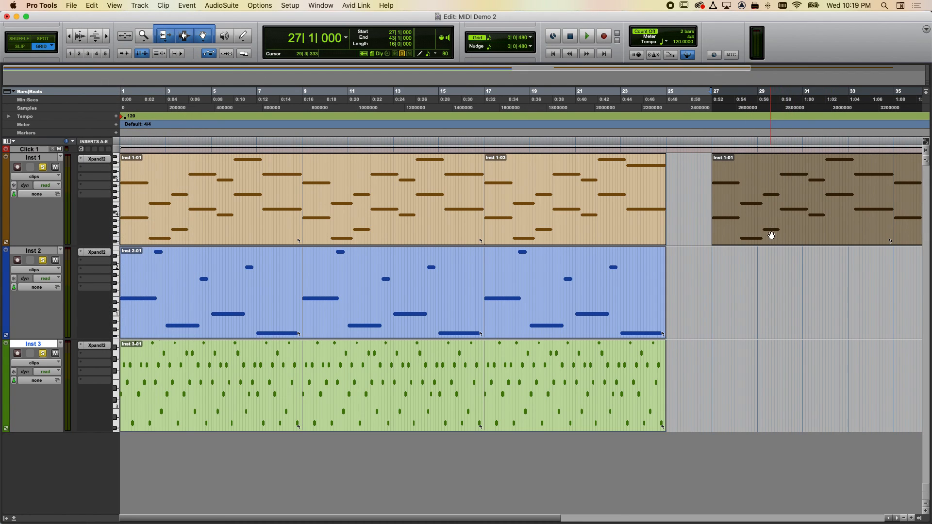
pyautogui.moveTo(787, 235); pyautogui.dragTo(738, 239)
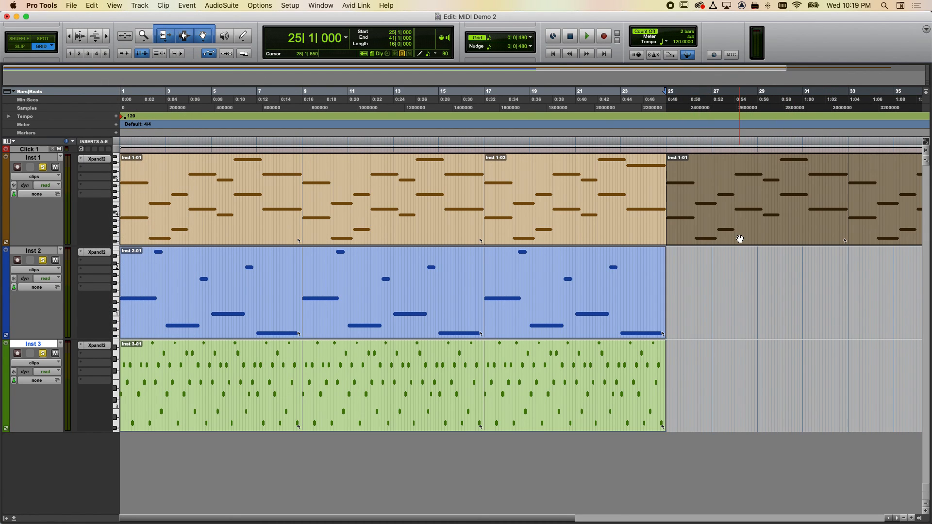
# Loop-trim the copied Inst 1-01 clip to 30|3|480, extend it to end at bar 33, and deselect it.
pyautogui.hscroll(10, 645, 250)
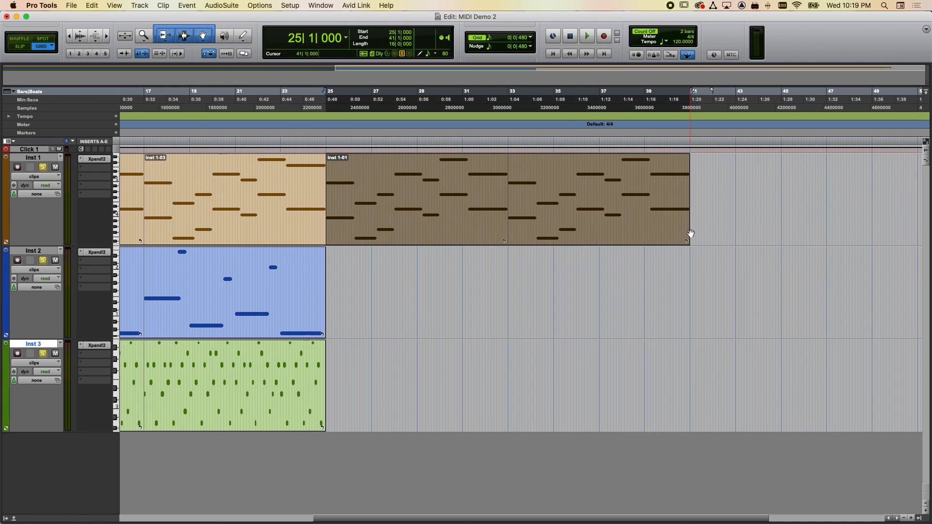
pyautogui.moveTo(687, 227); pyautogui.dragTo(727, 238)
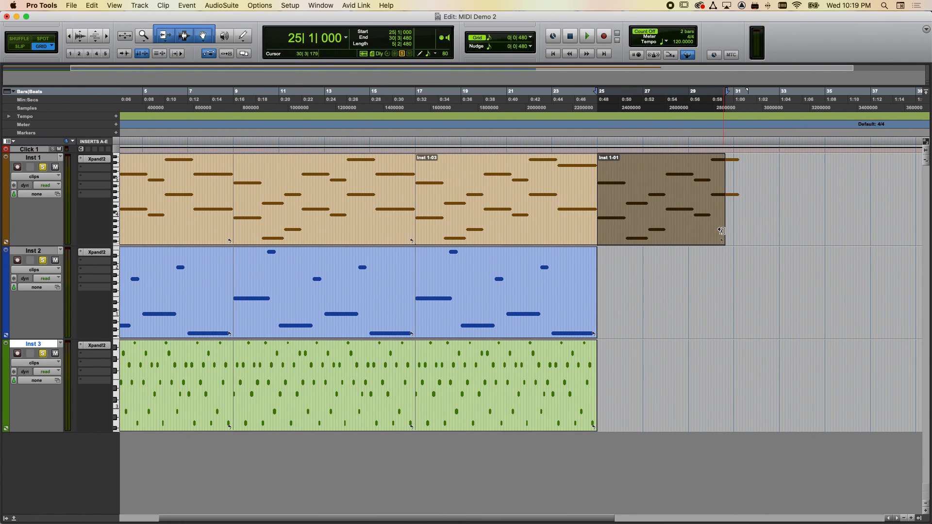
pyautogui.moveTo(721, 230); pyautogui.dragTo(779, 230)
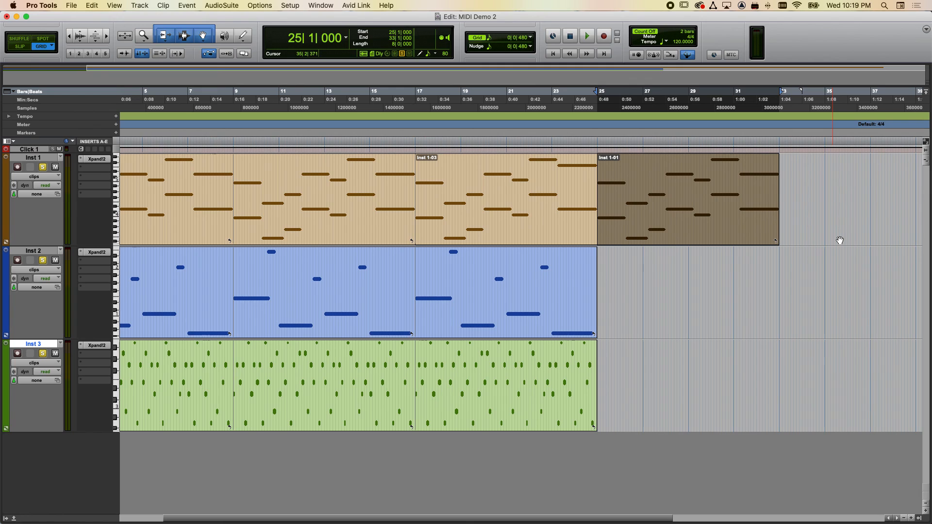
pyautogui.click(675, 281)
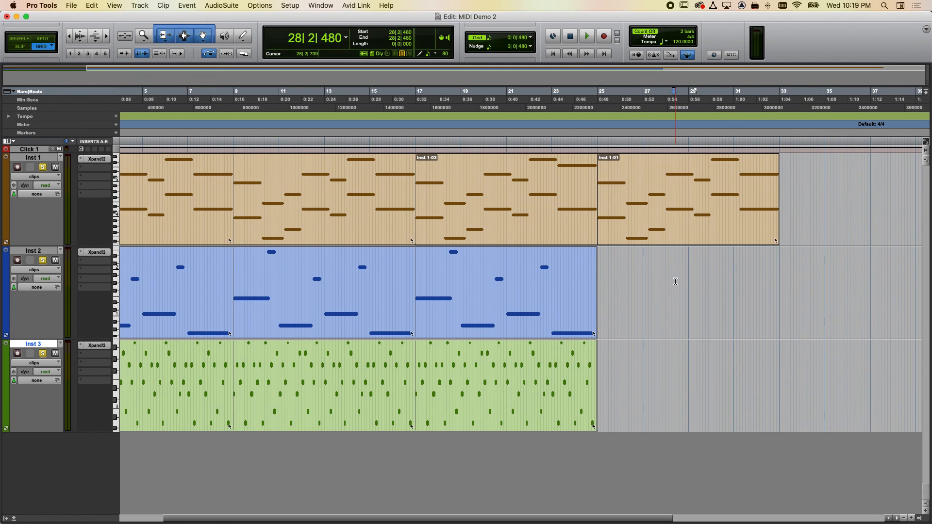